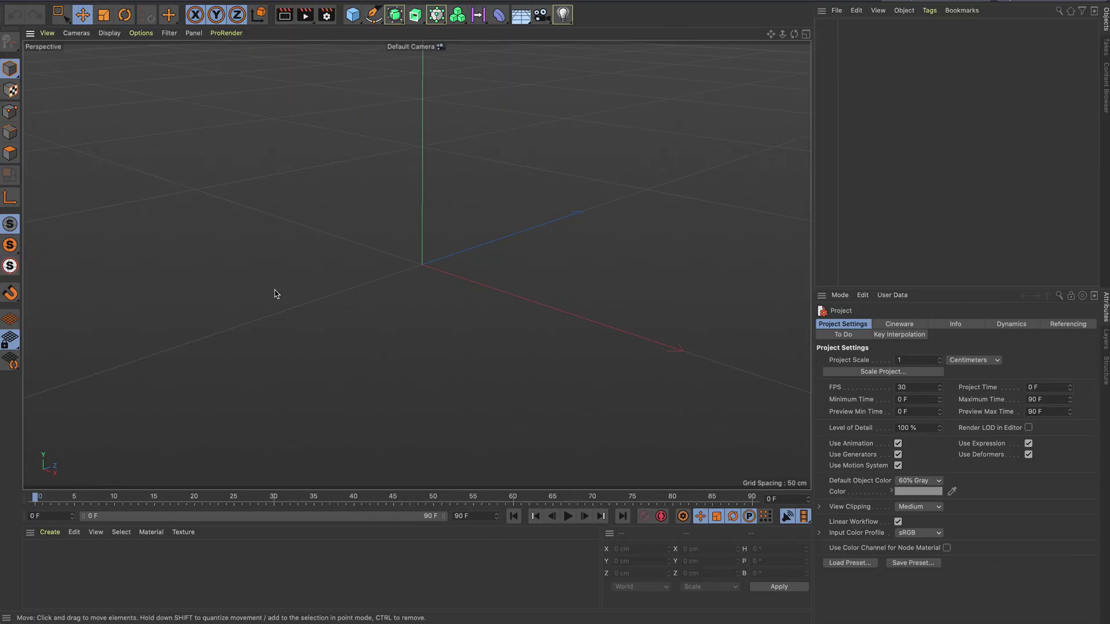
Step: Change the Cinema 4D Project Scale unit from Centimeters to Millimeters
left_click(980, 362)
left_click(978, 401)
Step: Add a cube and display it with Gouraud Shading (Lines)
left_click(353, 15)
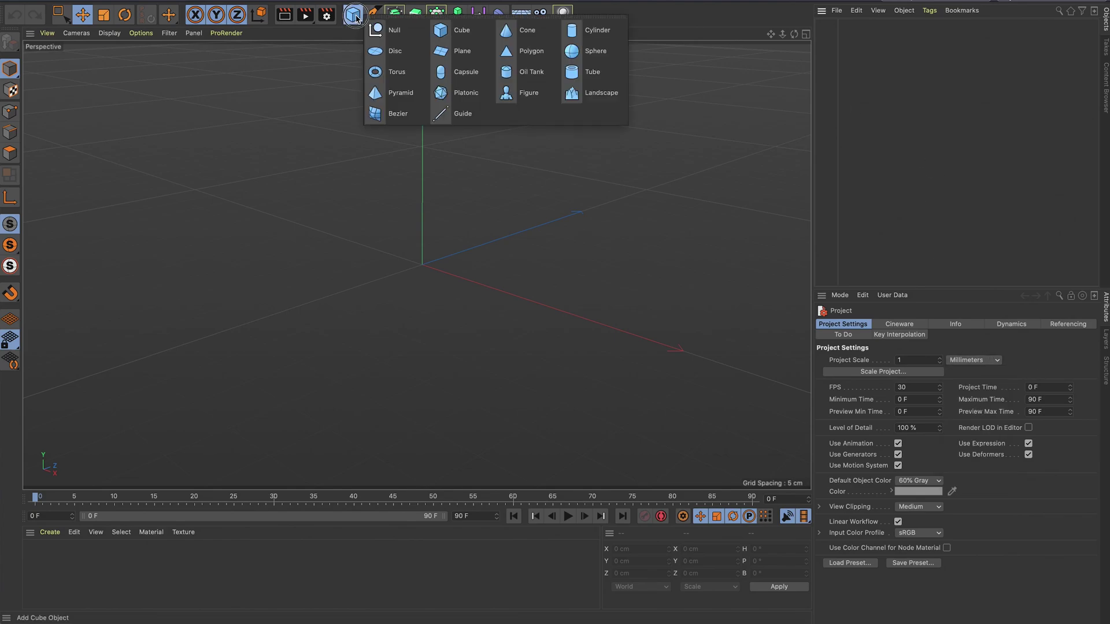
left_click(446, 30)
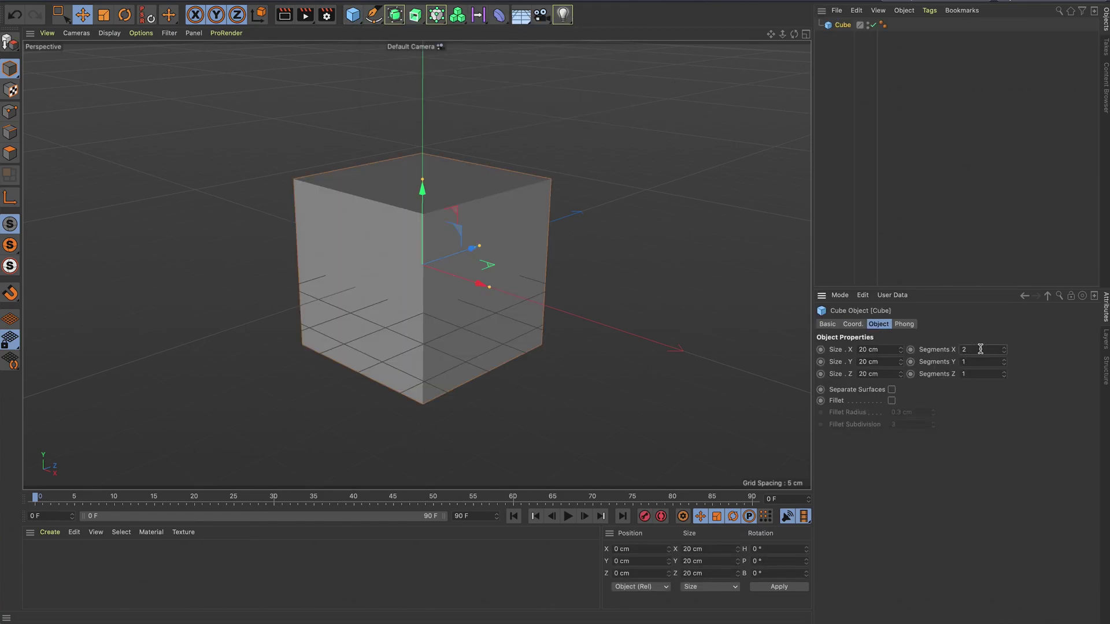
left_click(109, 33)
left_click(127, 62)
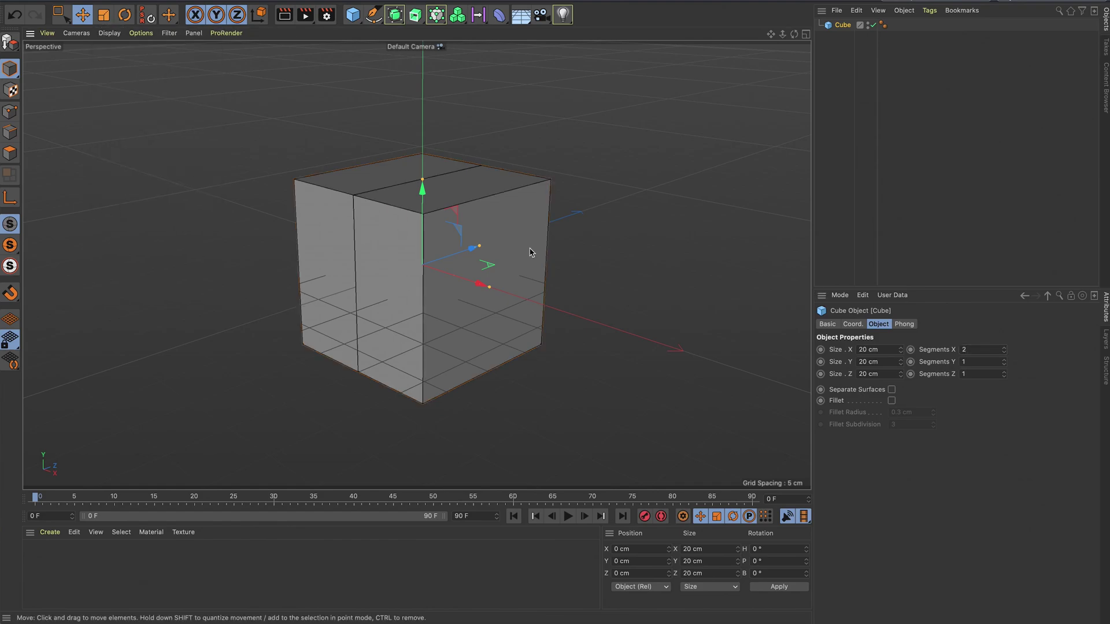
Step: Set the cube's segments to 2 and its Size Y to 30 cm
left_click(990, 363)
left_click(989, 364)
type("2")
key("Return")
left_click(962, 362)
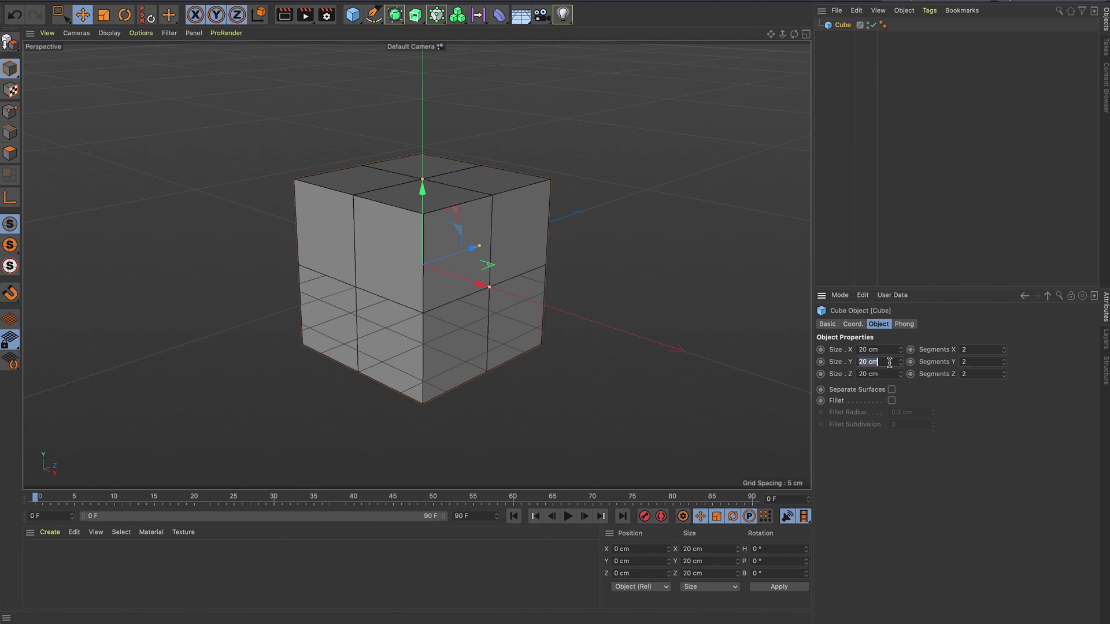
key("Return")
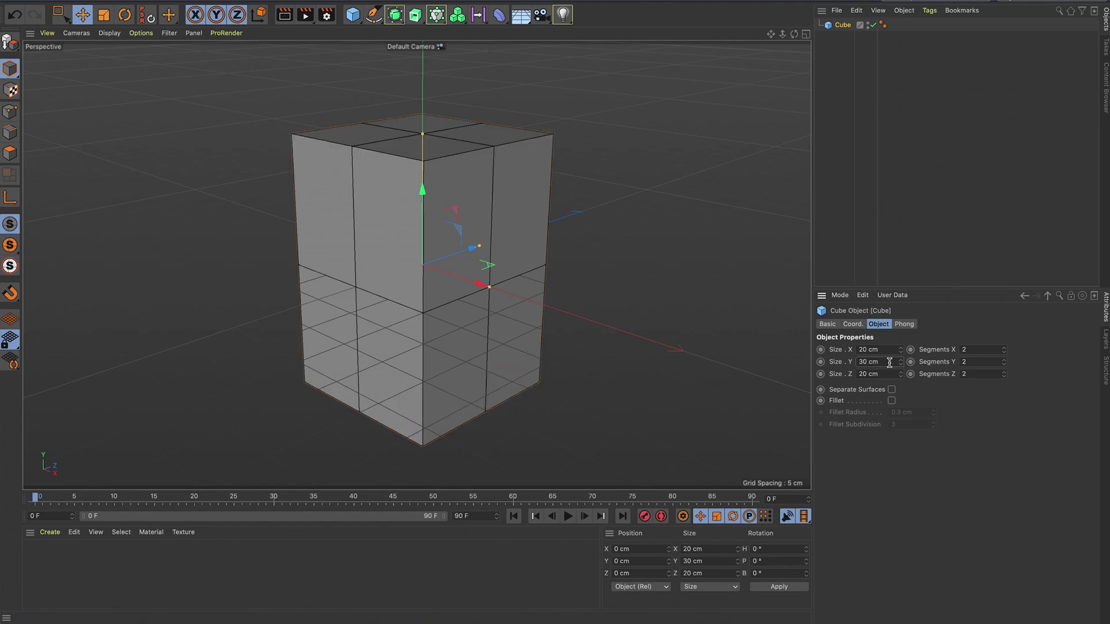
Step: Reselect the cube and convert it to an editable polygon object with C
left_click(838, 41)
left_click(841, 28)
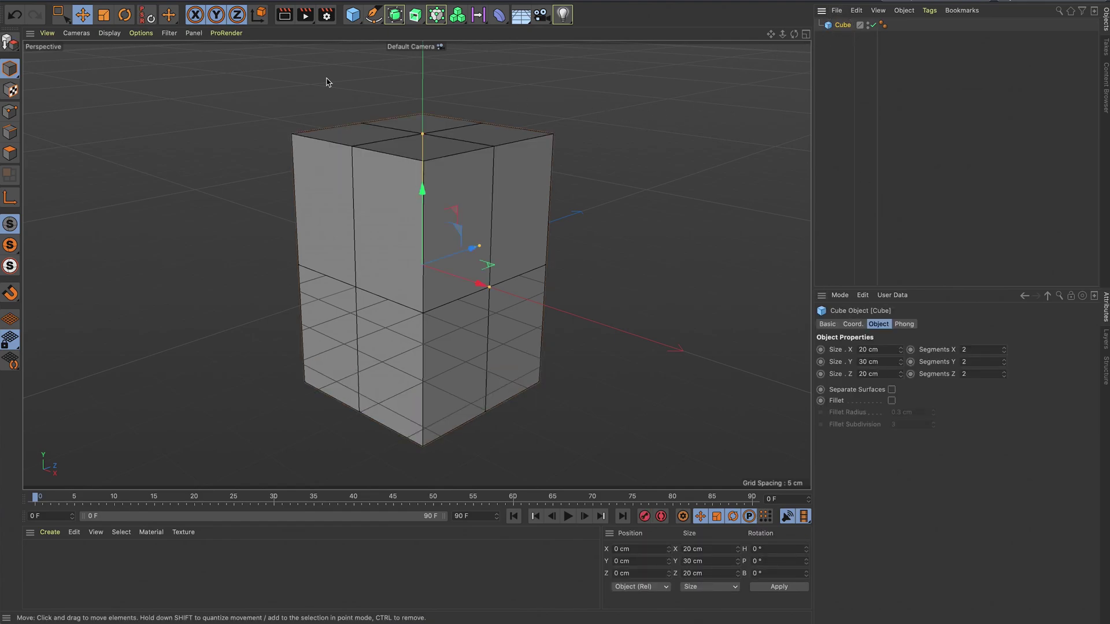
key("c")
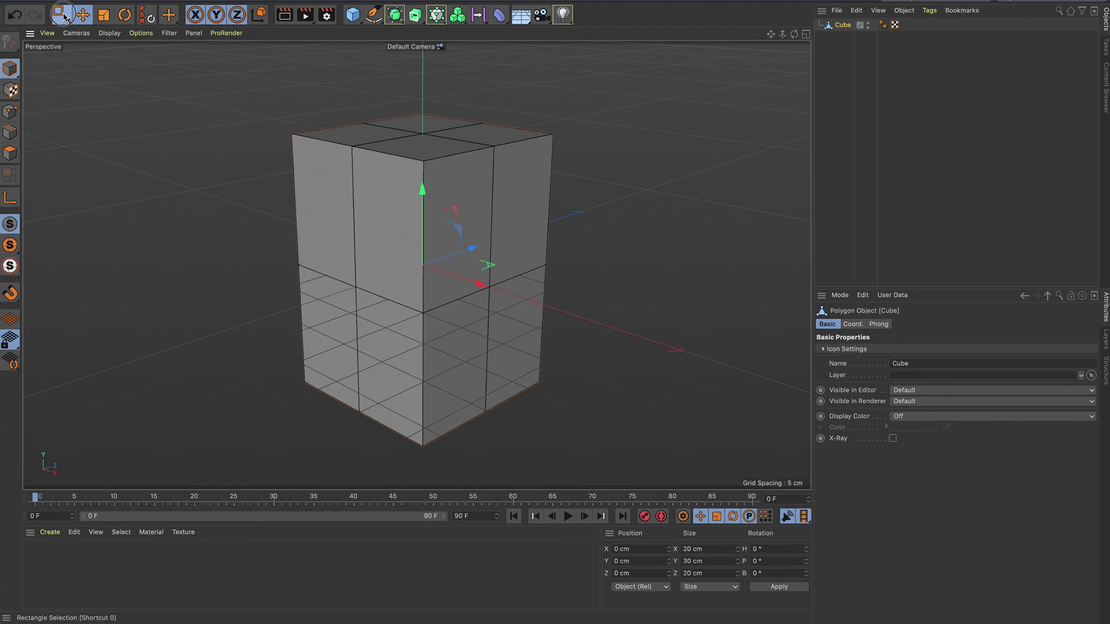
Step: Box-select the cube's nine top points and set their Size X and Z to 0
mouse_move(62, 15)
left_mouse_down()
mouse_move(89, 33)
mouse_move(88, 52)
left_mouse_up()
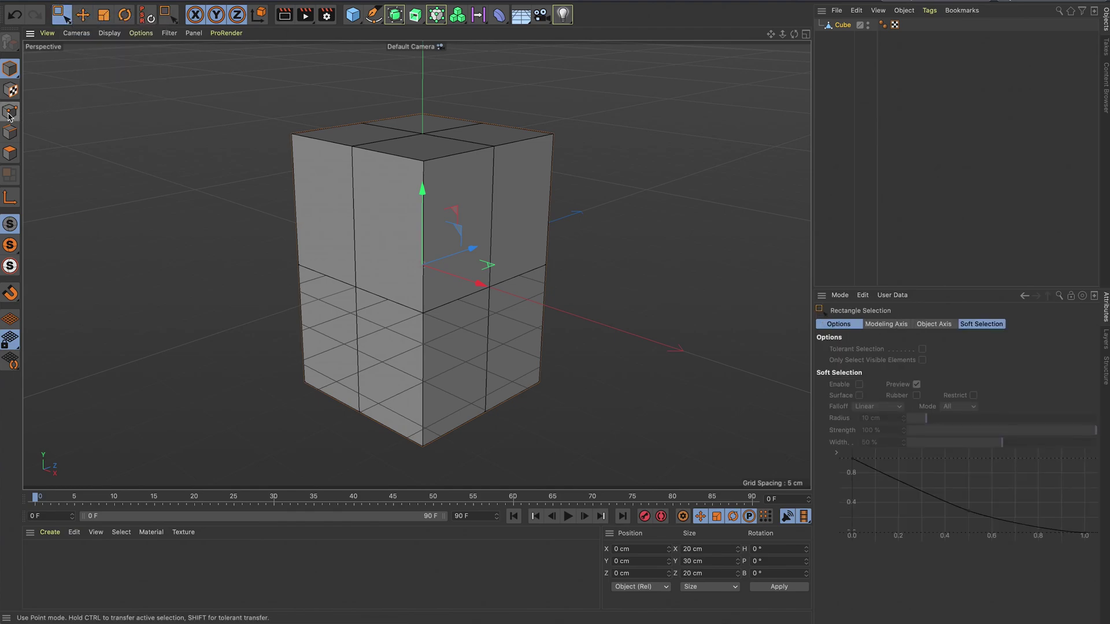
left_click(10, 113)
left_click_drag(262, 84, 595, 170)
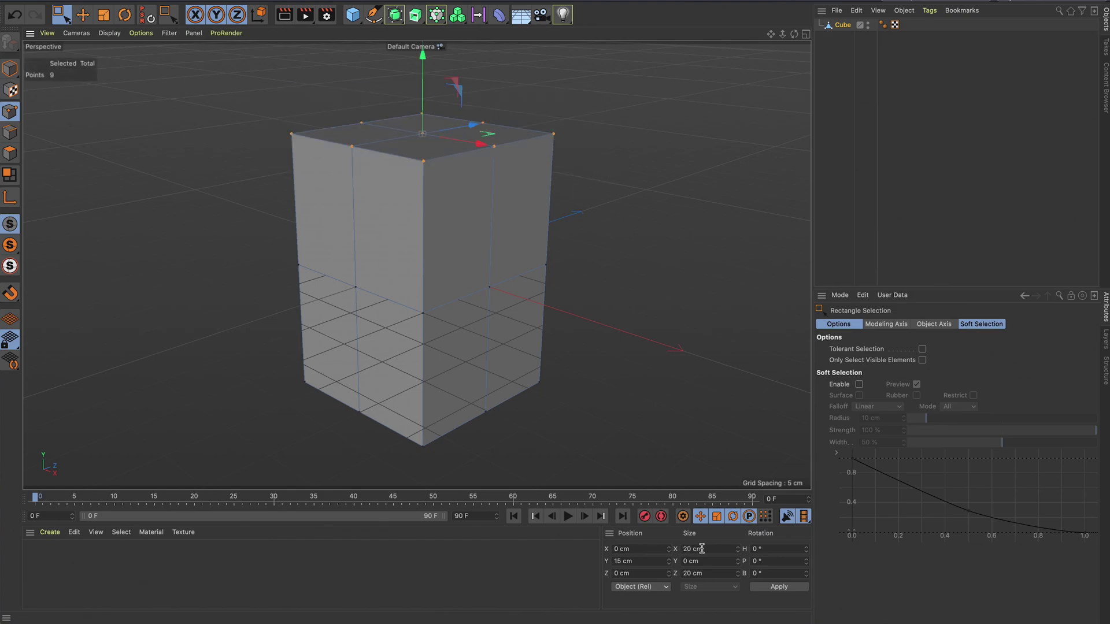
left_click_drag(709, 549, 663, 550)
type("0")
key("Return")
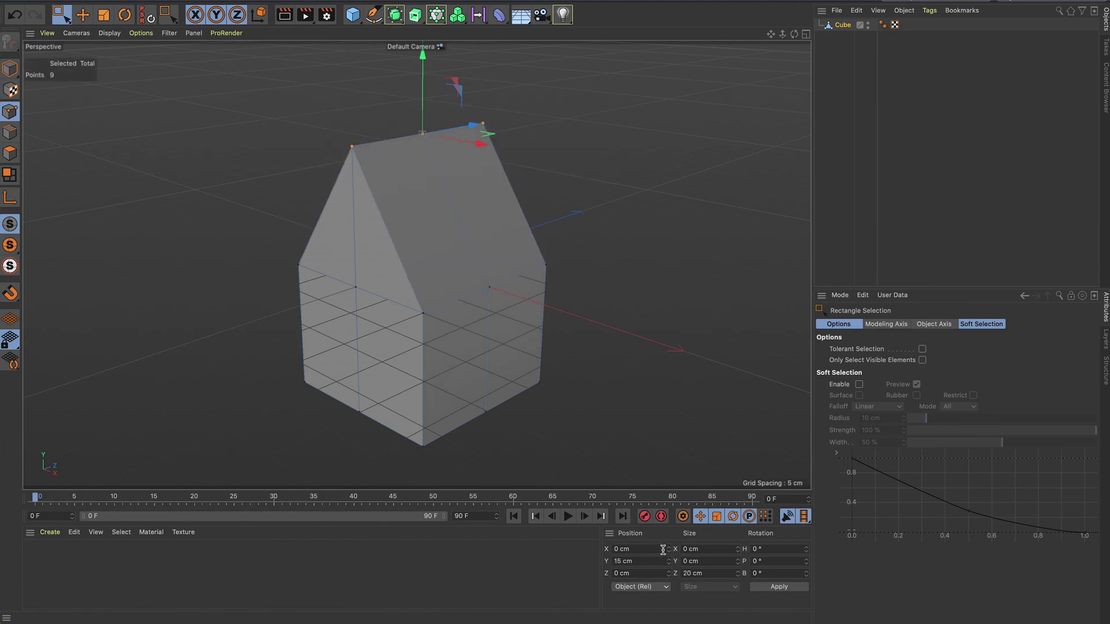
left_click_drag(717, 574, 654, 573)
type("0")
key("Return")
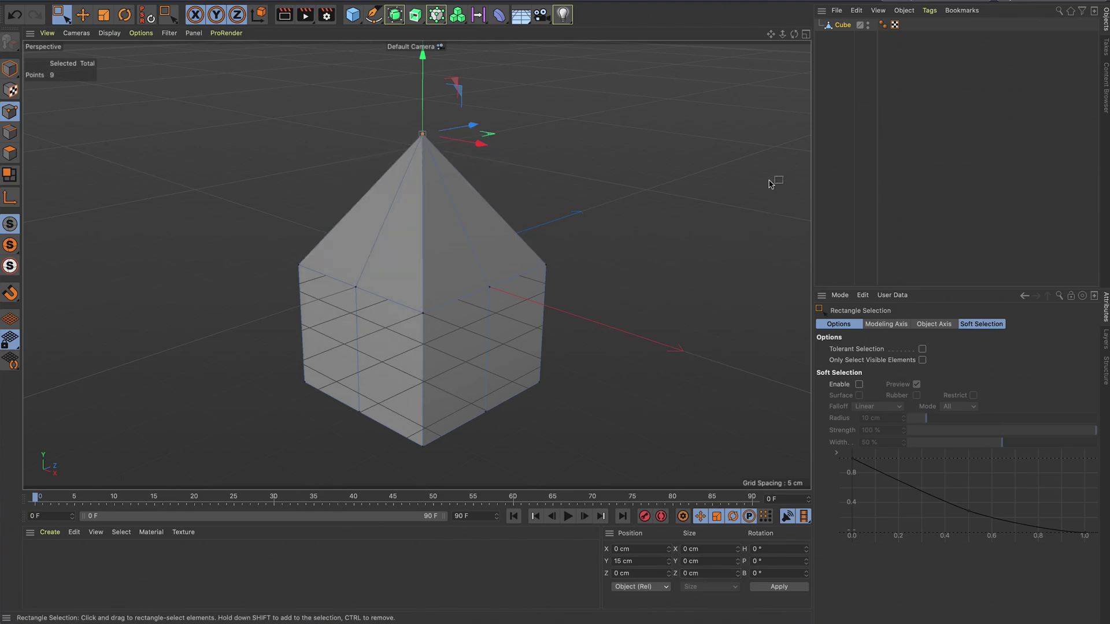
Step: Orbit below, select the bottom points, and set their Size X and Z to 0
left_click_drag(794, 34, 775, 50)
left_click_drag(594, 247, 586, 286, "alt")
left_click_drag(582, 342, 580, 303, "alt")
left_click_drag(259, 404, 654, 354)
left_click(710, 549)
type("0")
key("Return")
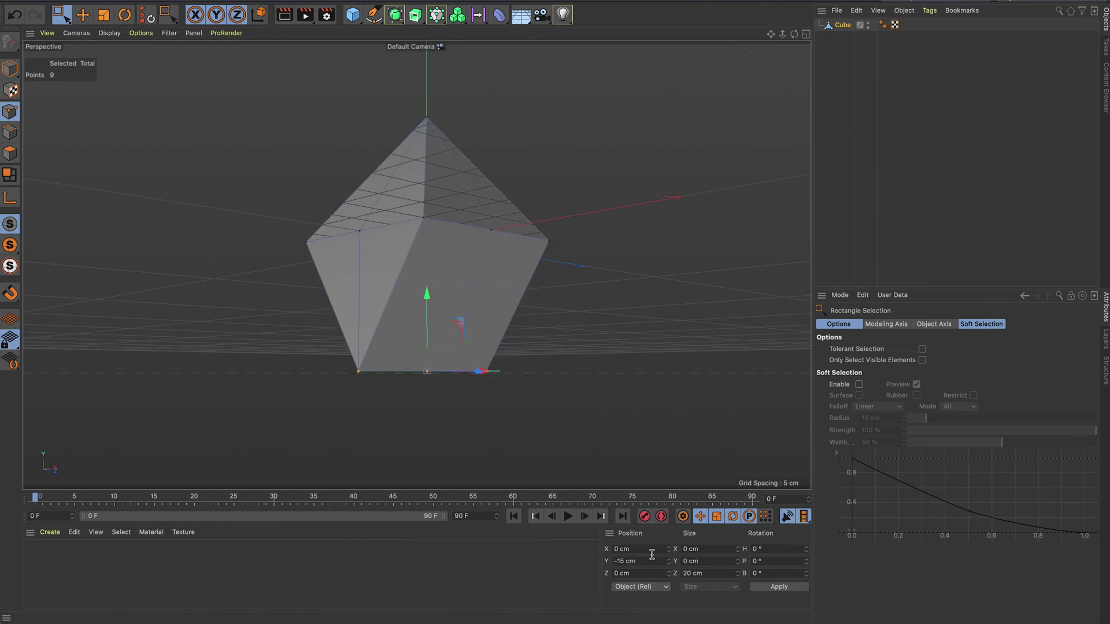
left_click(710, 573)
type("0")
key("Return")
Step: In Model mode, stretch the bipyramid along Y to about 41.6 cm with the Scale tool
left_click(10, 69)
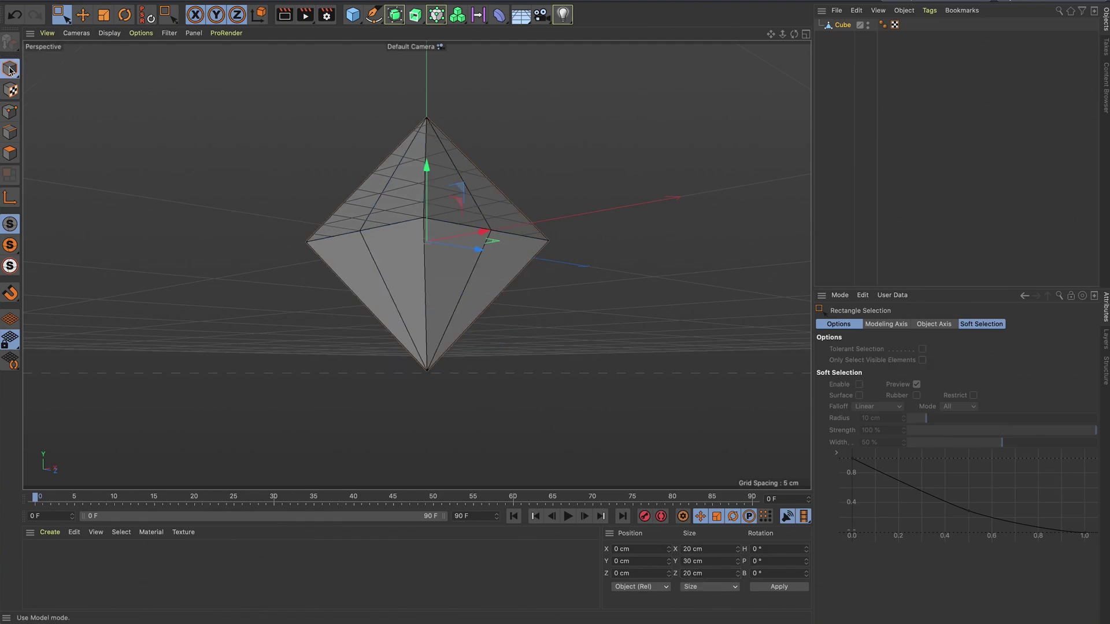
left_click_drag(794, 34, 726, 80)
left_click_drag(684, 122, 615, 190, "alt")
left_click(843, 25)
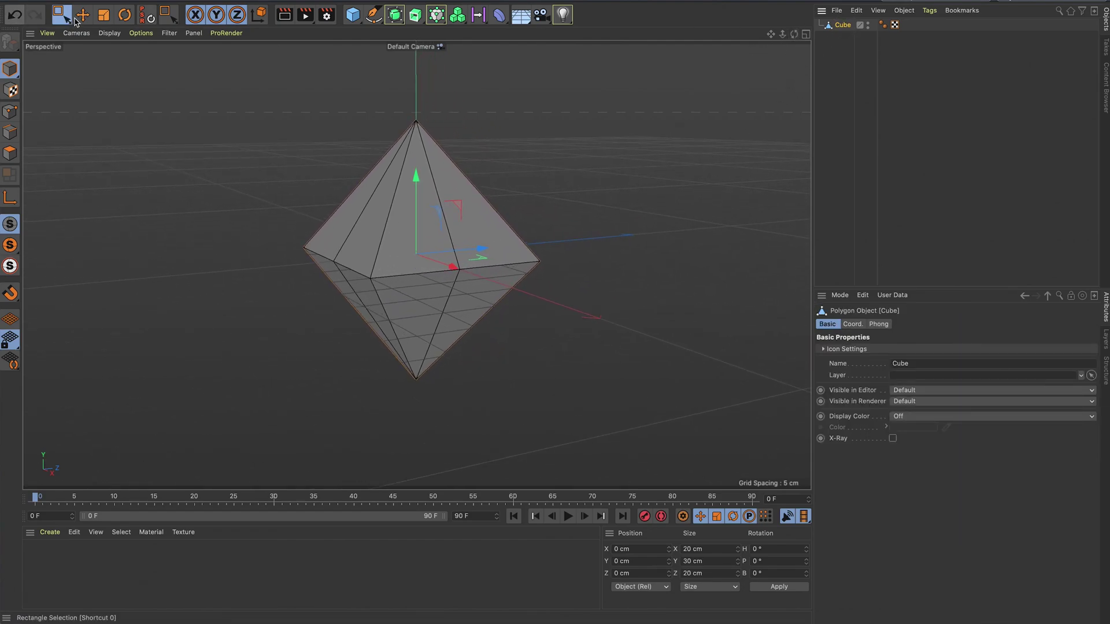
left_click(103, 16)
left_click_drag(416, 173, 422, 143)
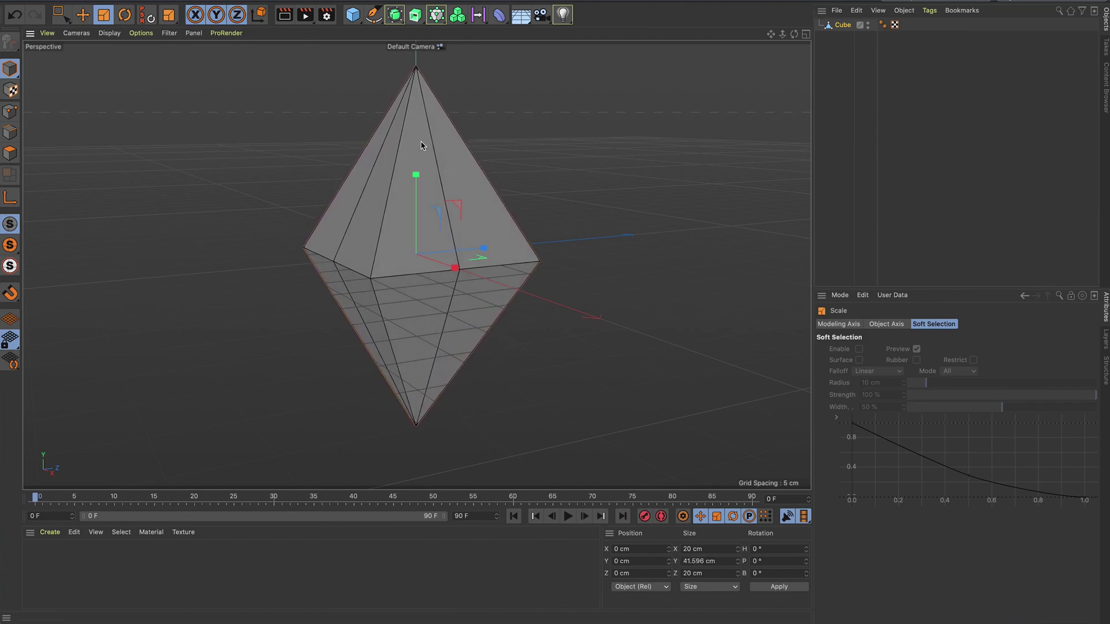
left_click(833, 44)
left_click(844, 26)
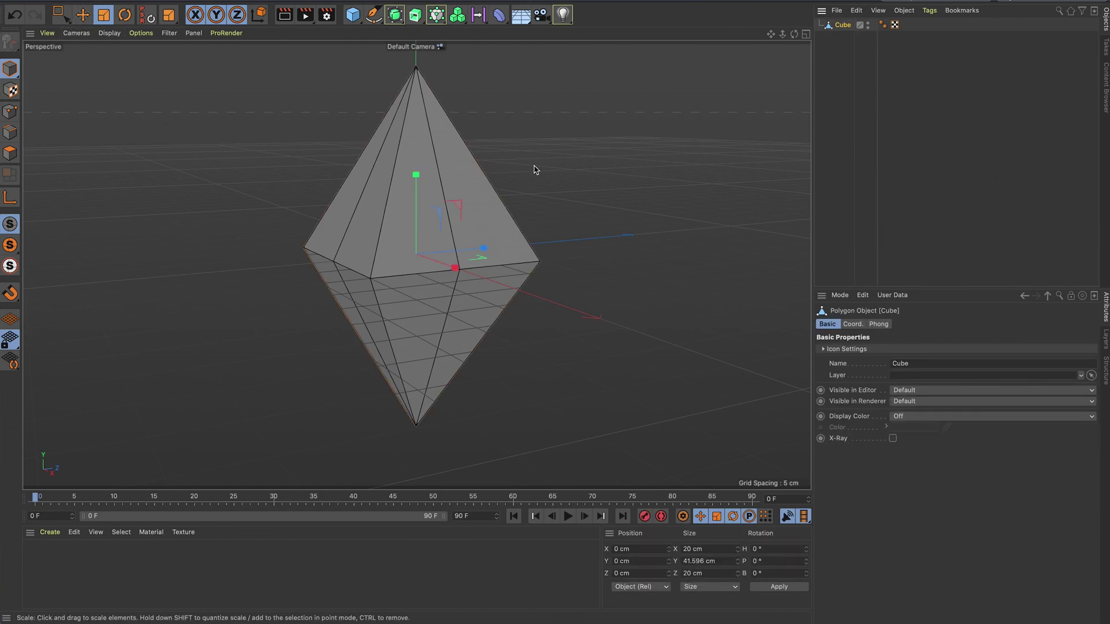
Step: Subdivide the bipyramid mesh twice with U, S
key("u")
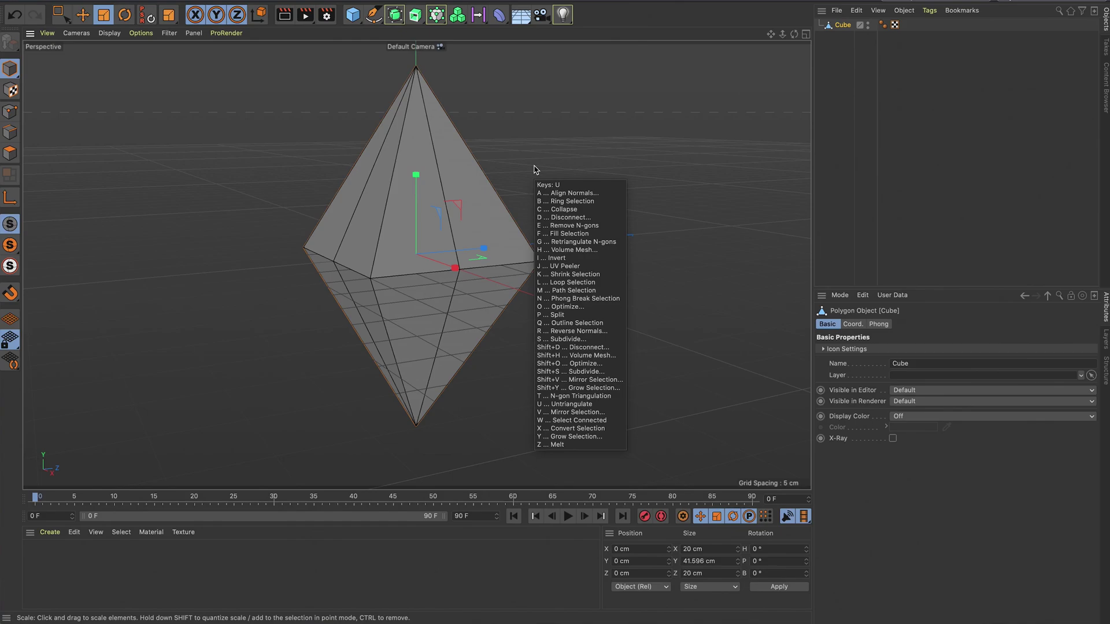
key("s")
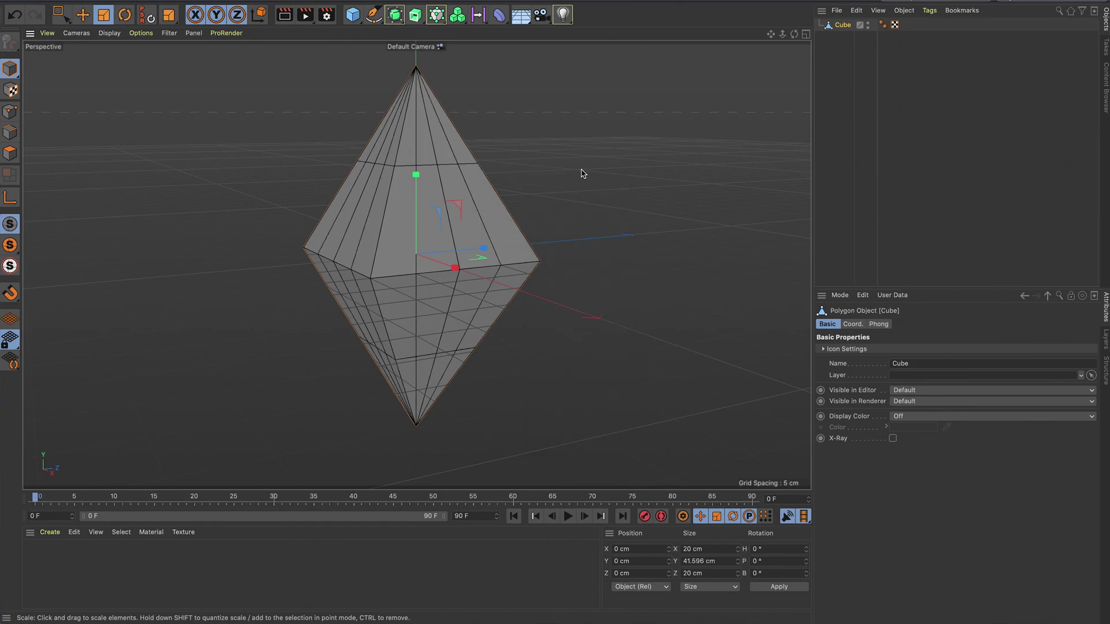
key("u")
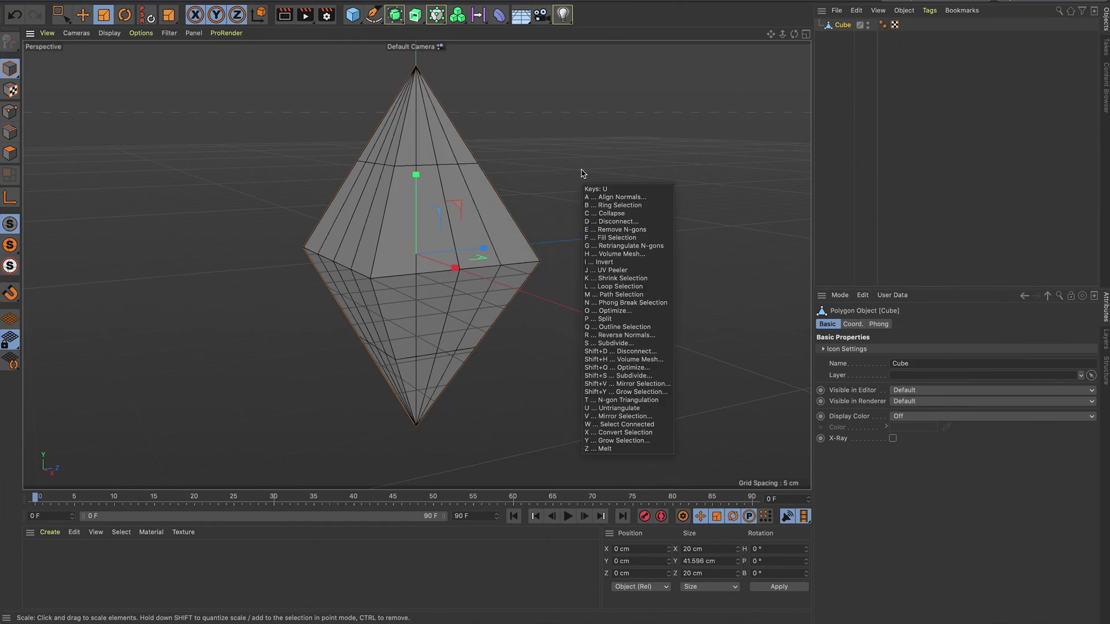
key("s")
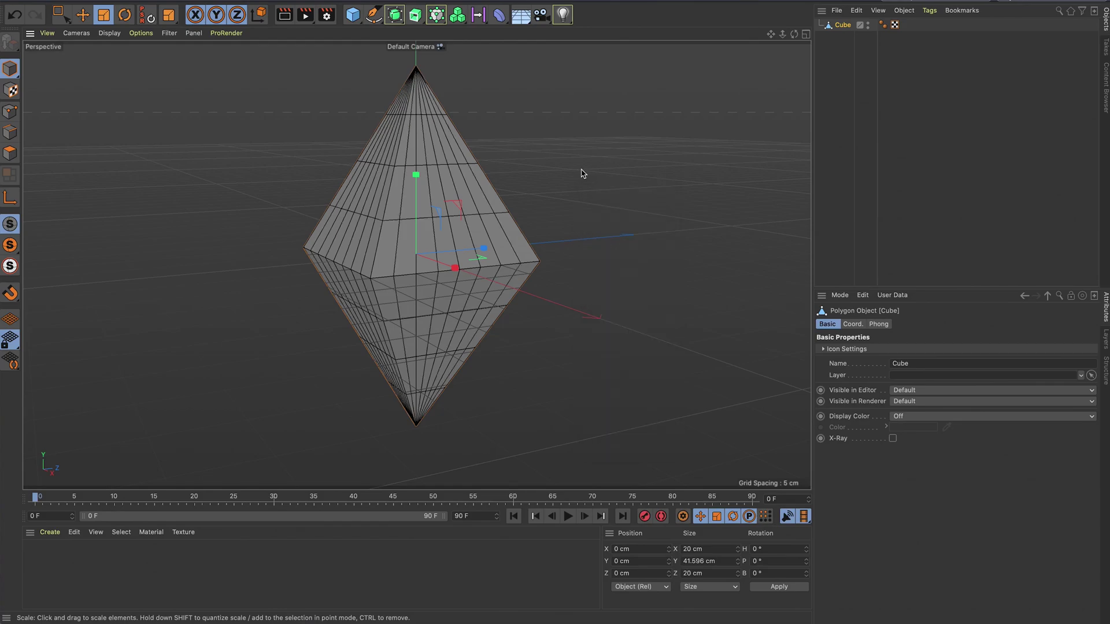
left_click(832, 33)
Step: Add a Displacer deformer under the object, driven by an animated Noise shader
left_click(842, 26)
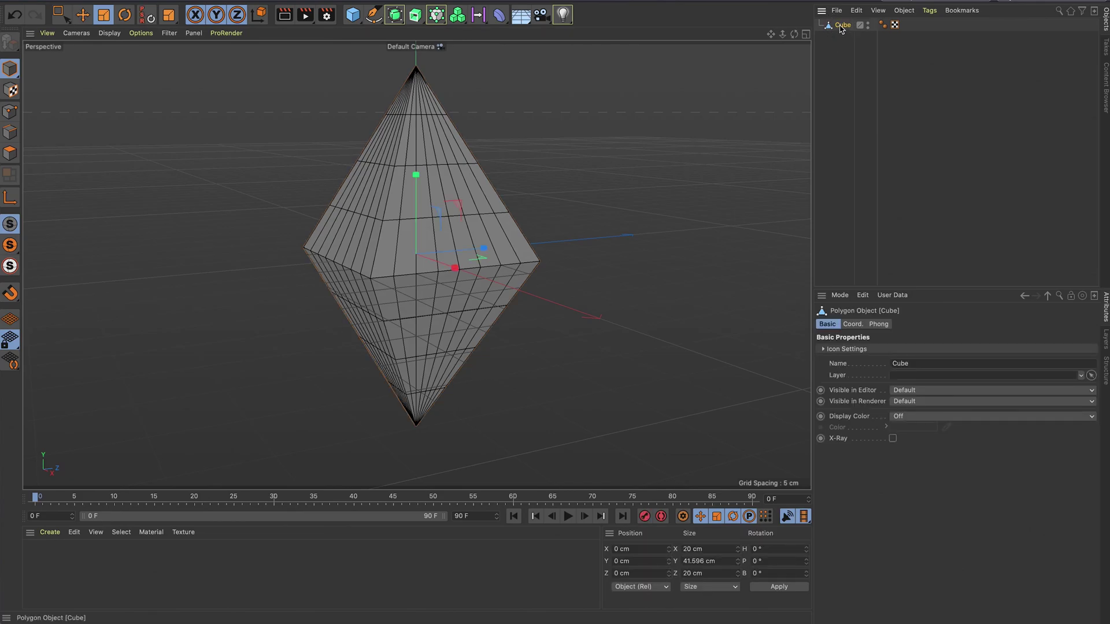
left_click(498, 16)
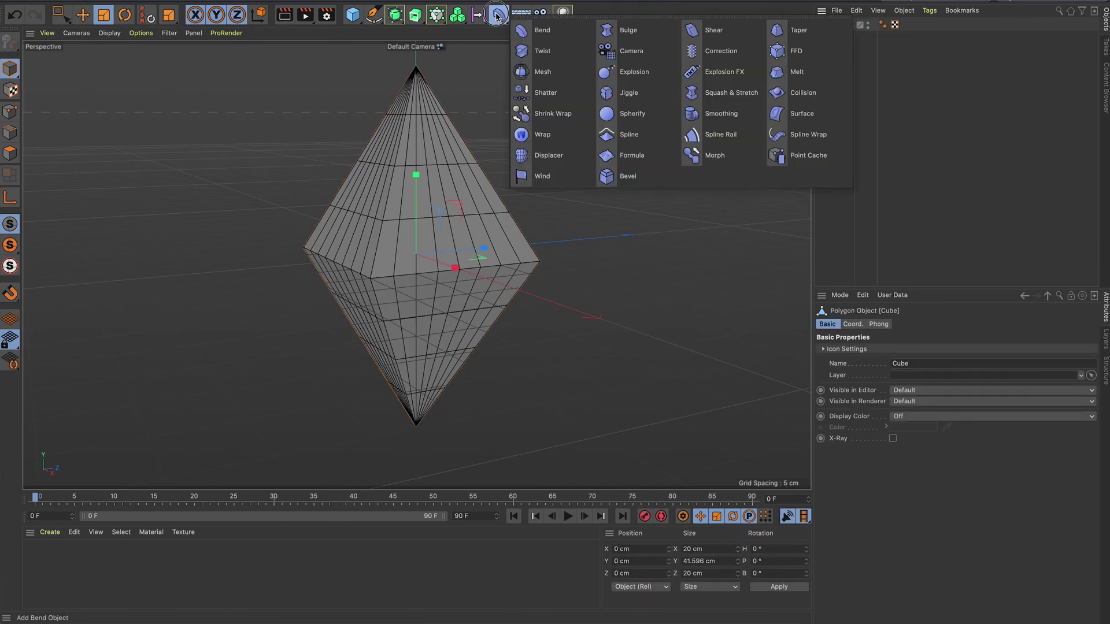
left_click(544, 152)
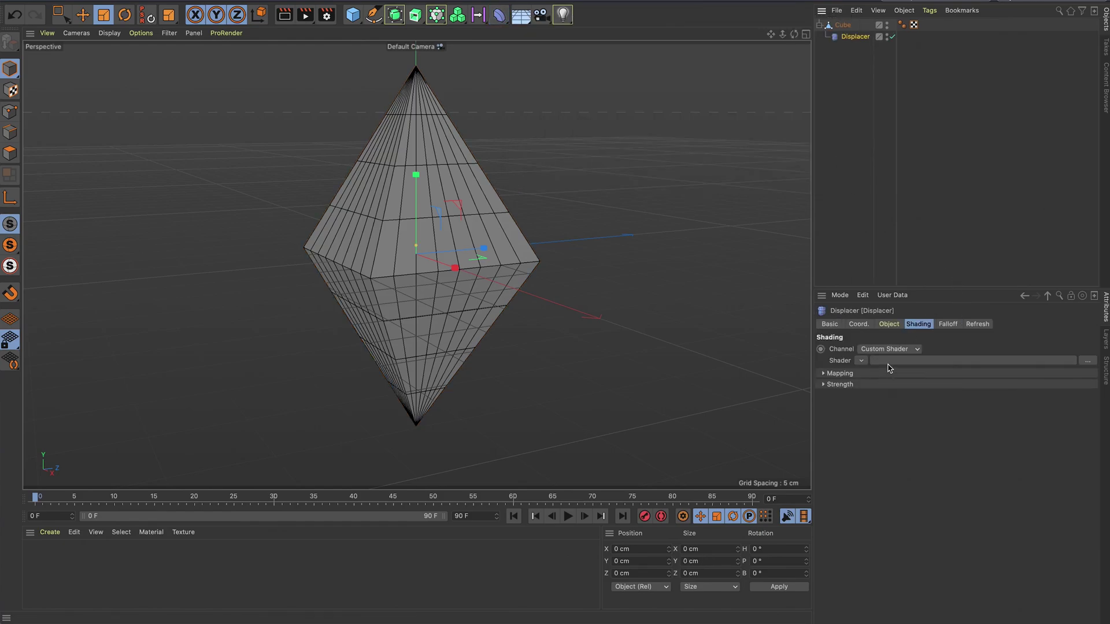
left_click(862, 361)
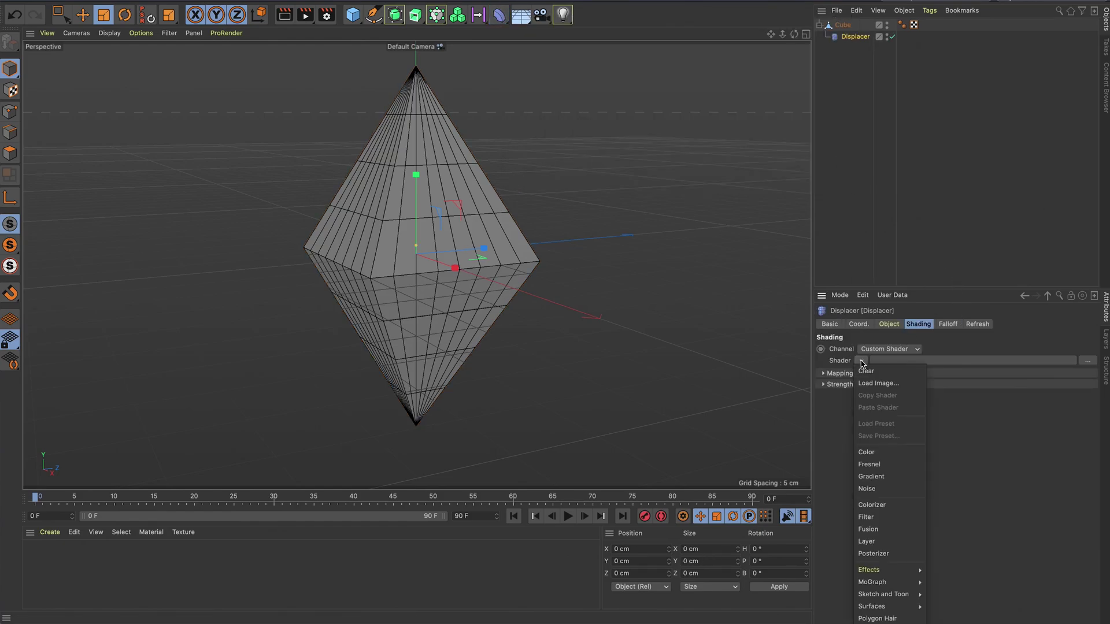
left_click(883, 490)
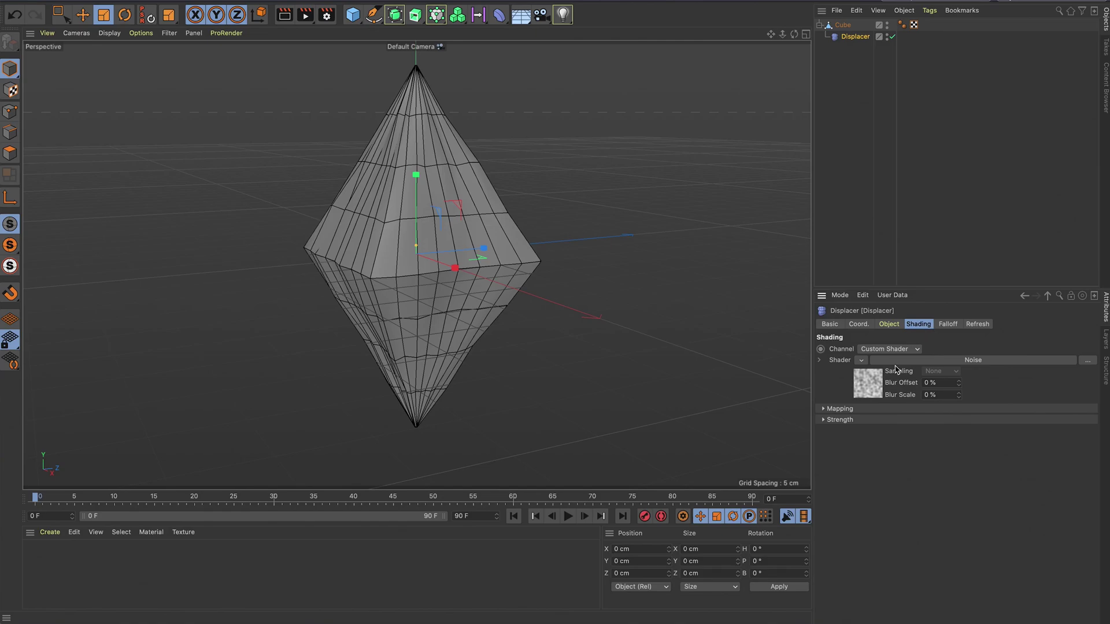
left_click(873, 387)
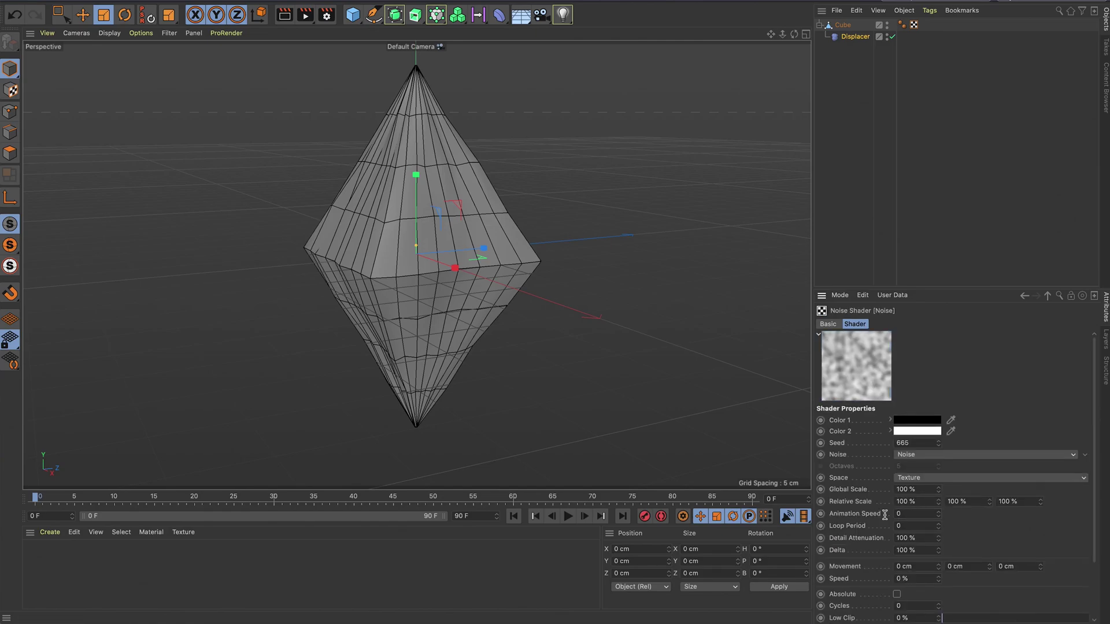
key("space")
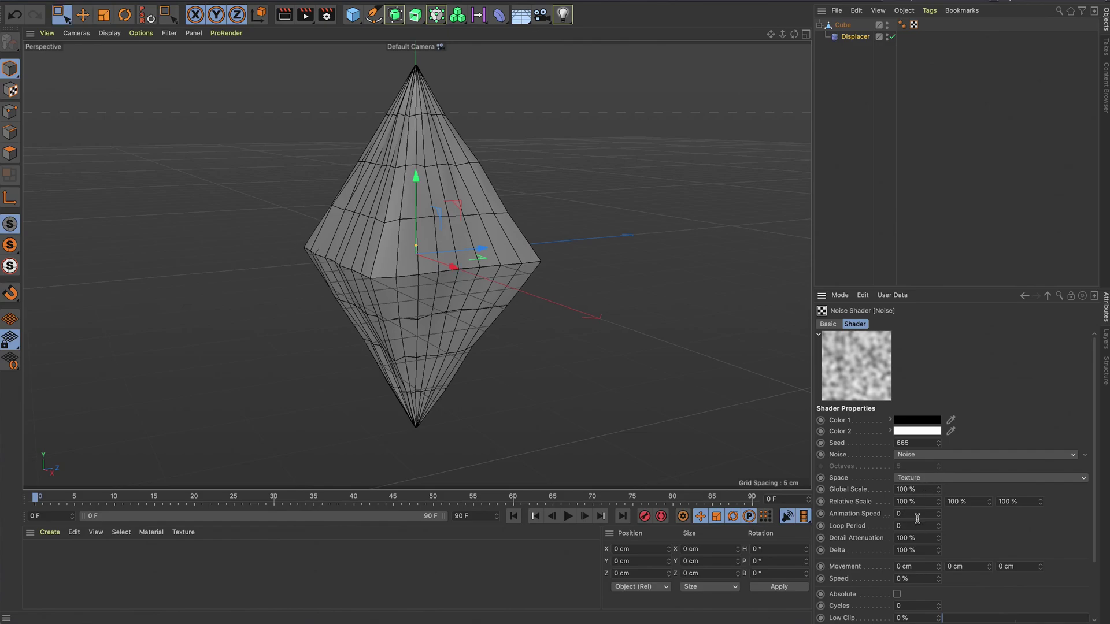
left_click(917, 514)
left_click(855, 36)
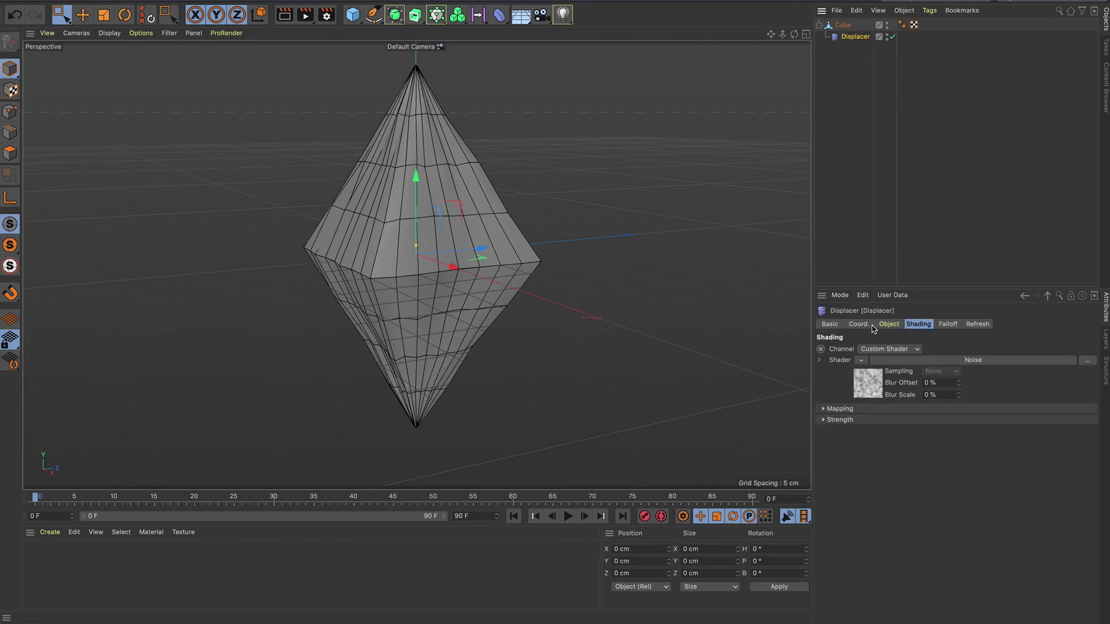
Step: Reduce the Displacer's Height to 8 cm and deselect it
left_click(888, 325)
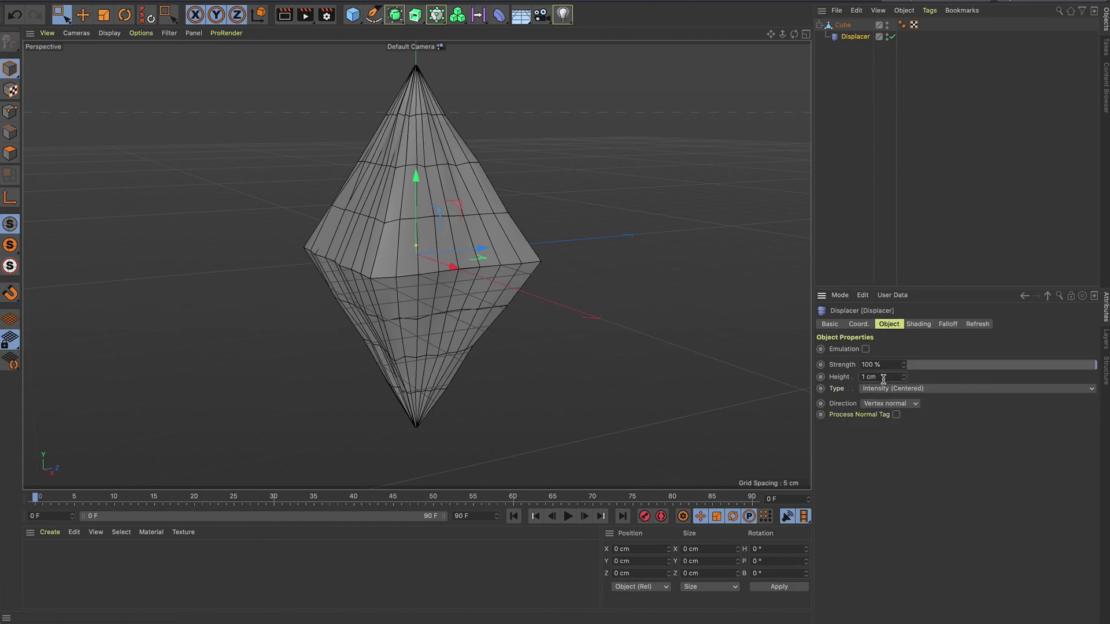
scroll(884, 380, "up", 4)
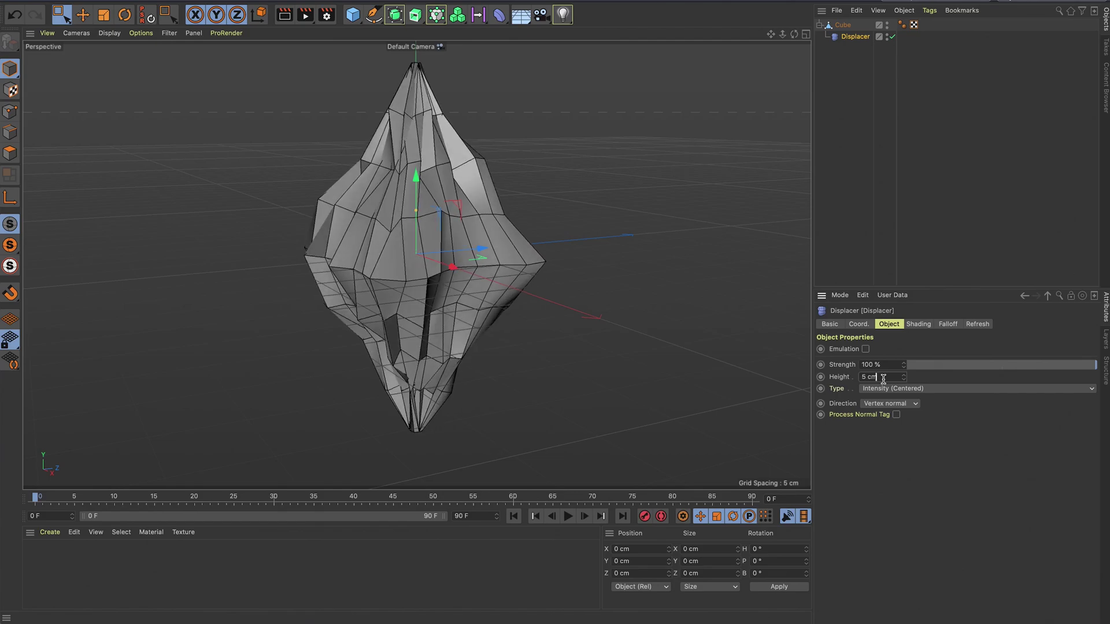
scroll(884, 379, "up", 1)
scroll(884, 379, "up", 4)
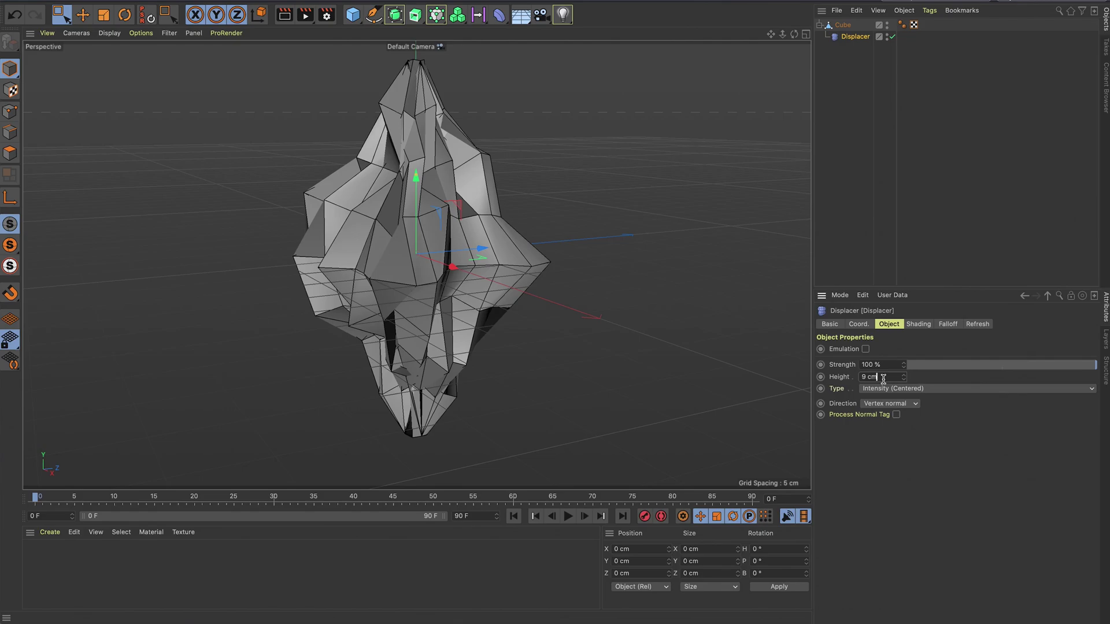
scroll(883, 379, "down", 1)
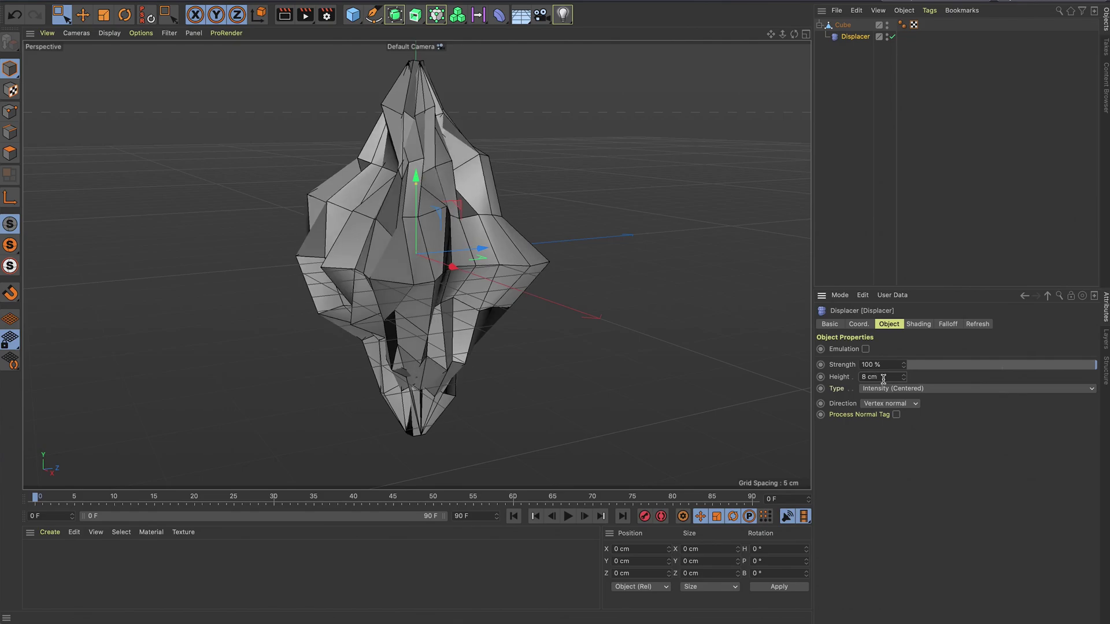
left_click(847, 84)
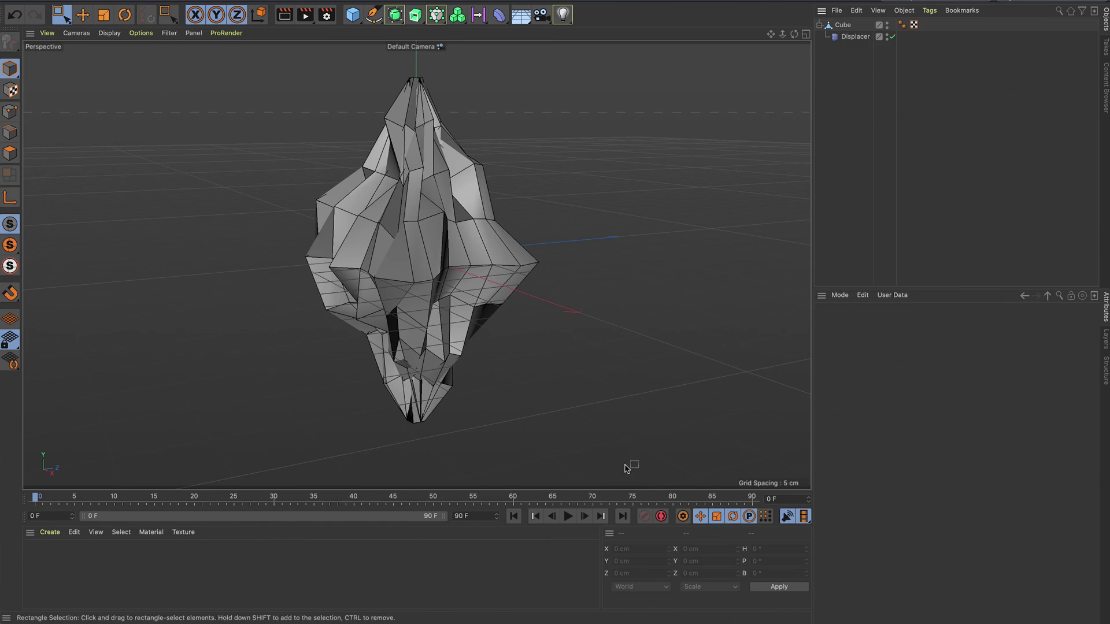
Step: Play the animation to preview the morphing, stop at frame 26, and select Cube
left_click(569, 517)
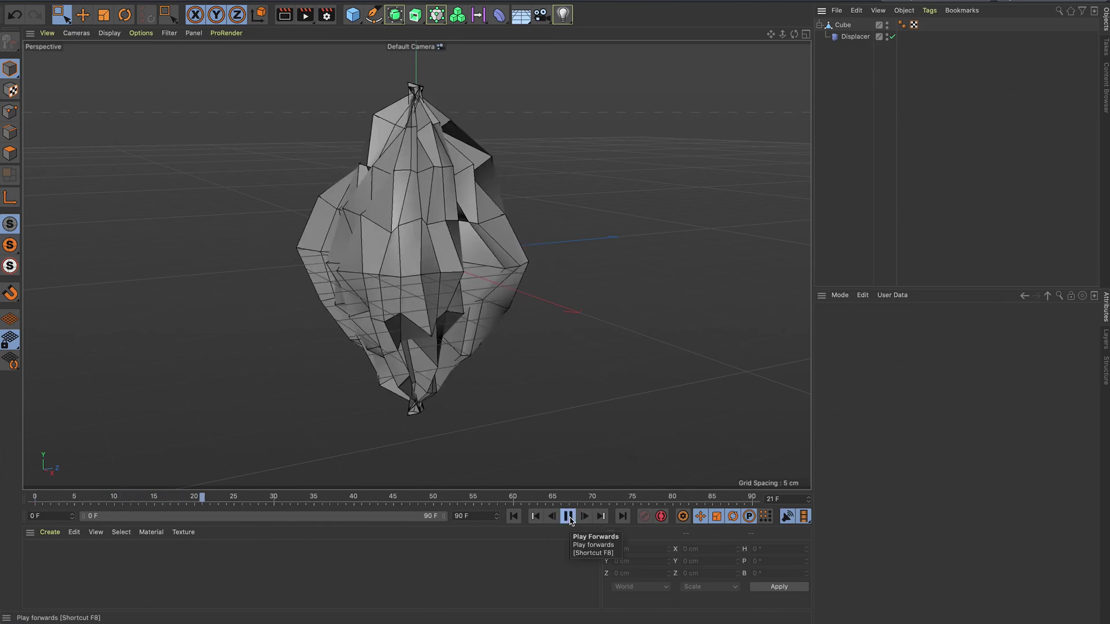
left_click(569, 518)
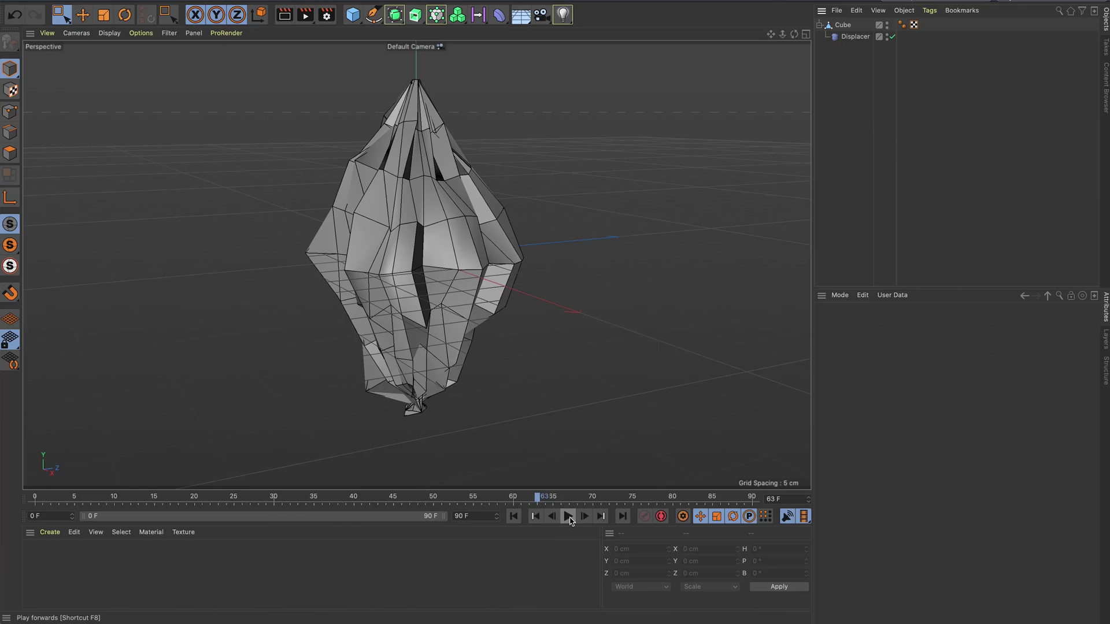
left_click(514, 517)
left_click(569, 517)
left_click(567, 517)
left_click(843, 24)
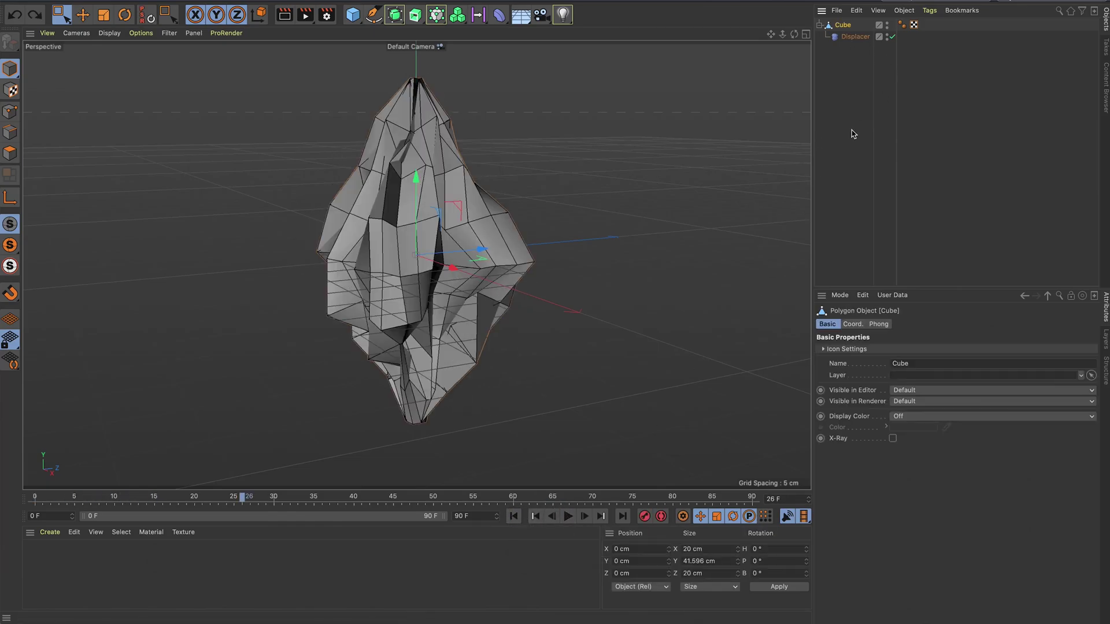
Step: Create material Mat with Reflectance unchecked and drag it onto the Cube
left_click(853, 135)
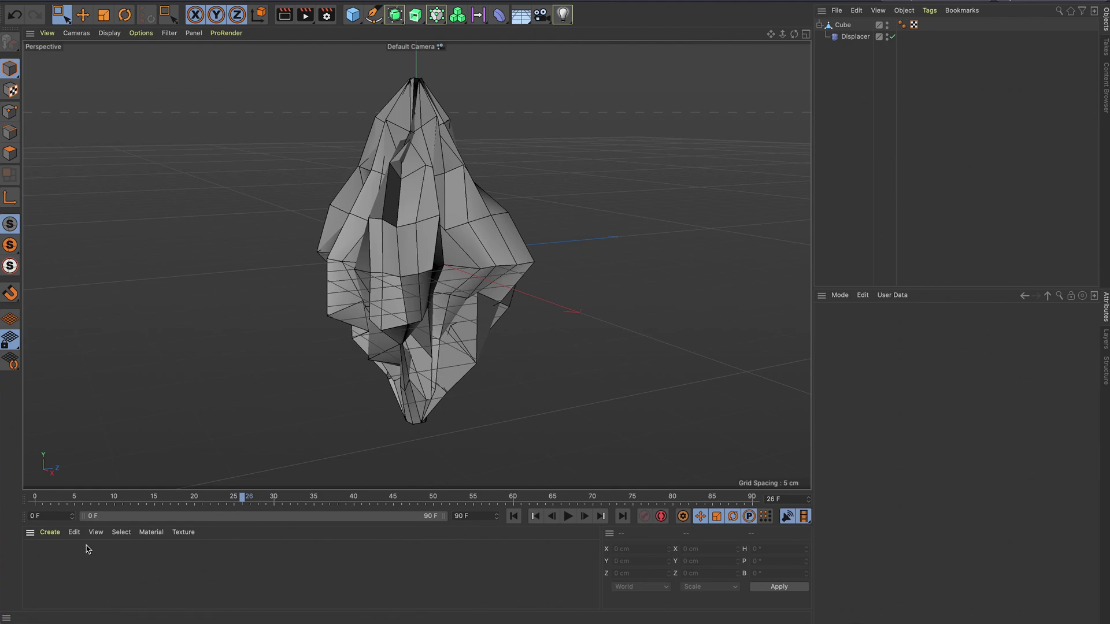
left_click(49, 532)
mouse_move(74, 532)
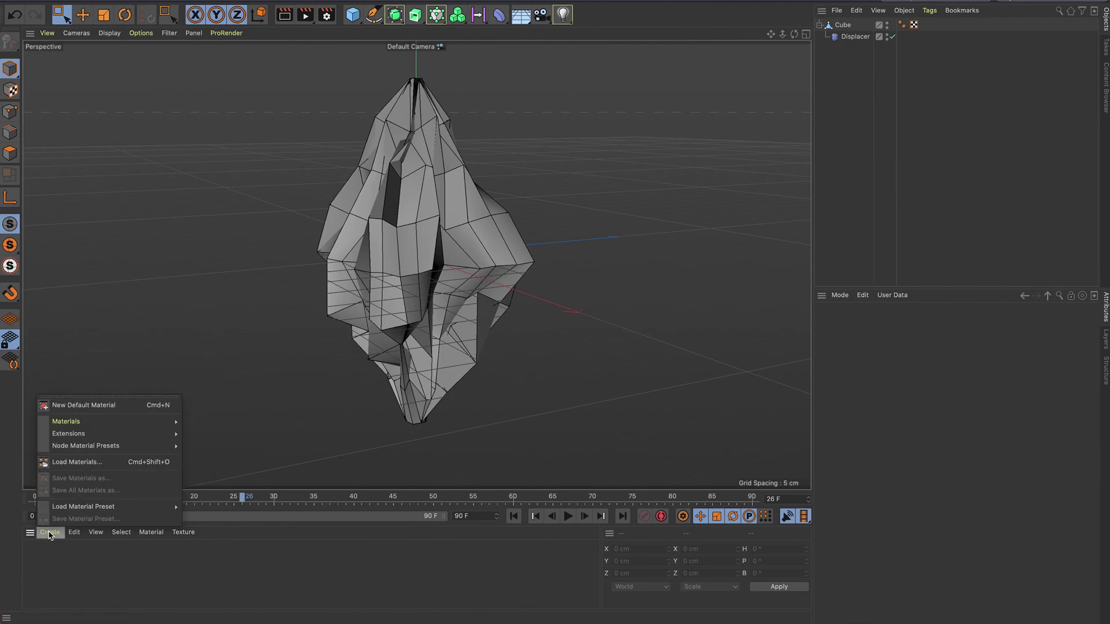
mouse_move(80, 425)
left_click(200, 438)
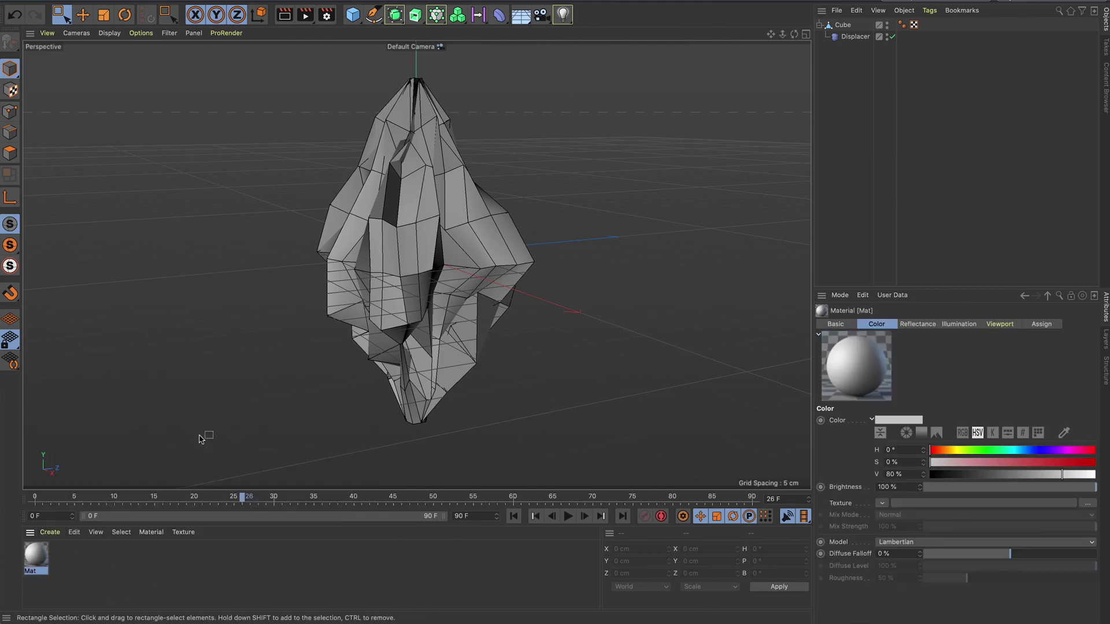
double_click(36, 554)
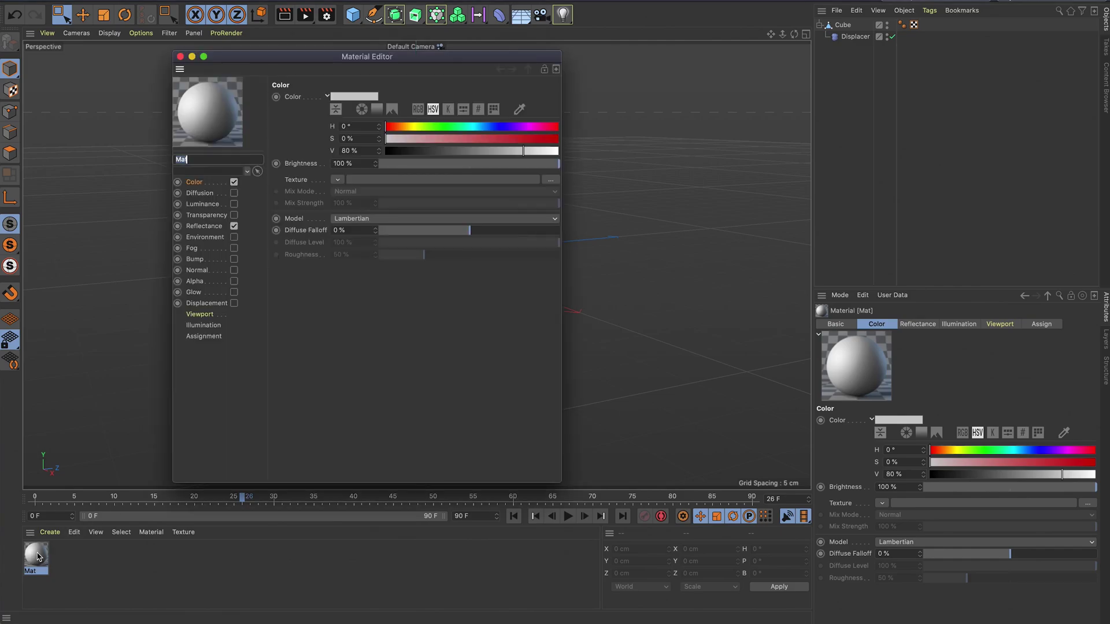
left_click(234, 226)
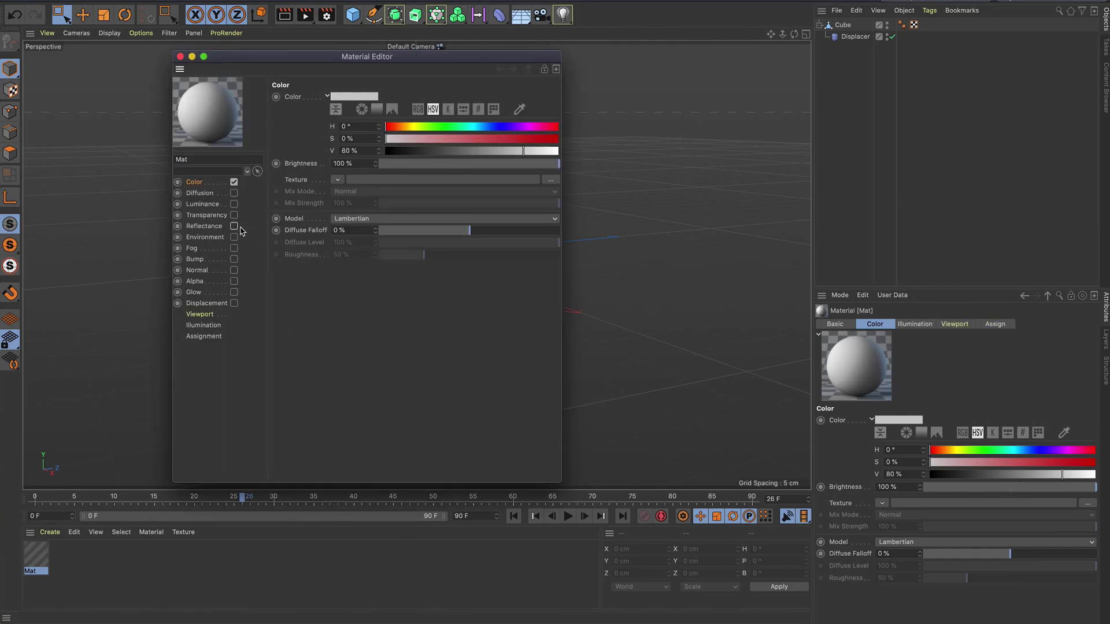
left_click(180, 56)
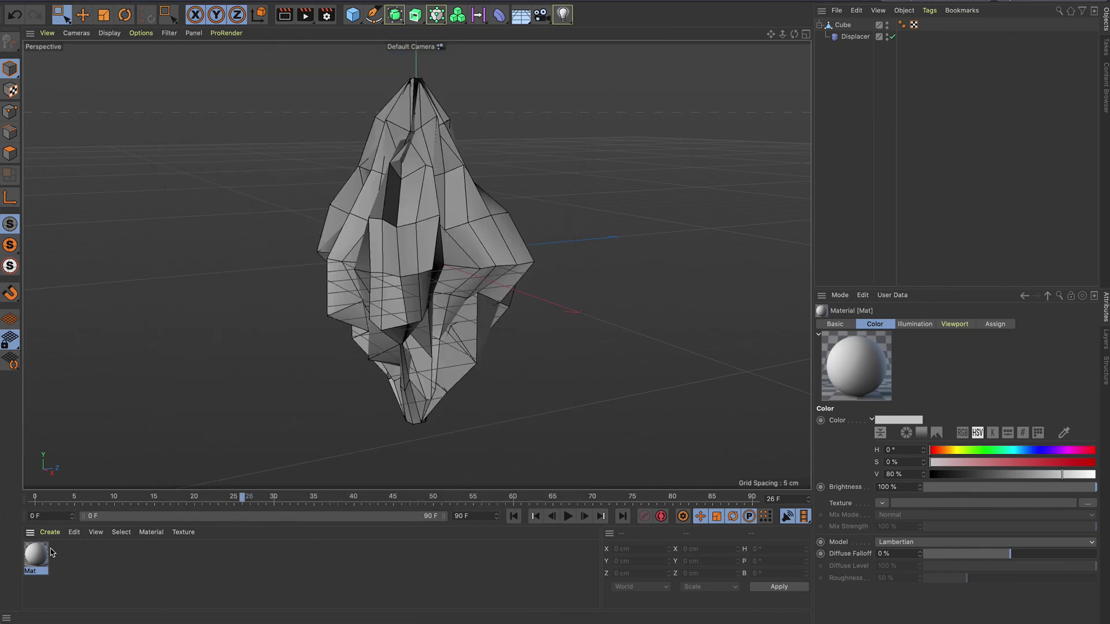
left_click_drag(37, 556, 844, 27)
Step: Bake the Cube's shape at the current frame, frame 45 and frame 55 with Current State to Object
right_click(843, 26)
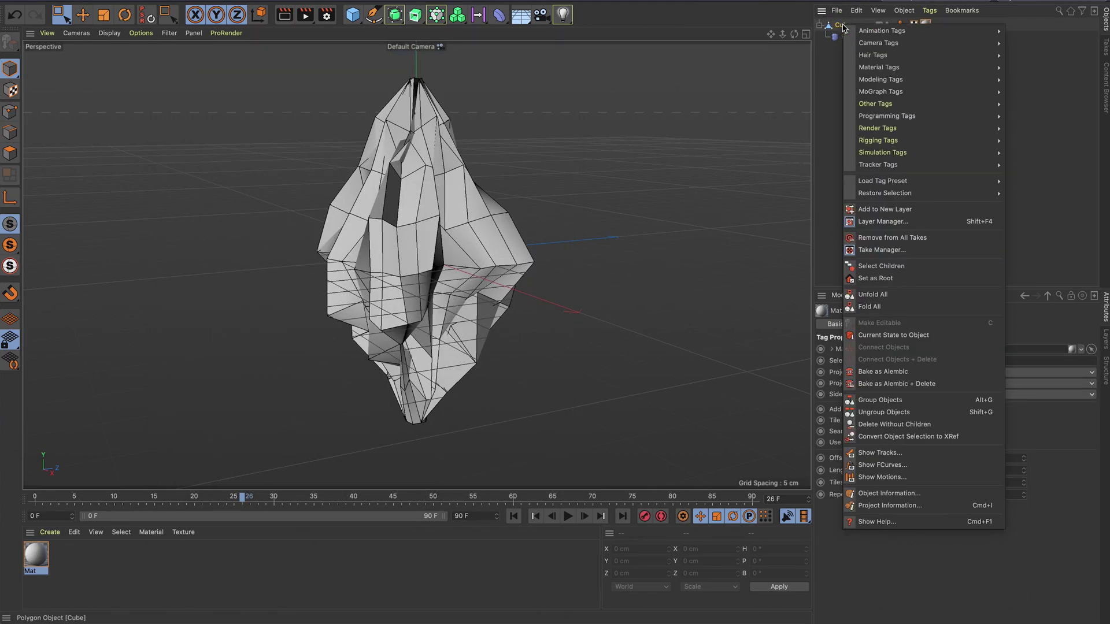
left_click(896, 336)
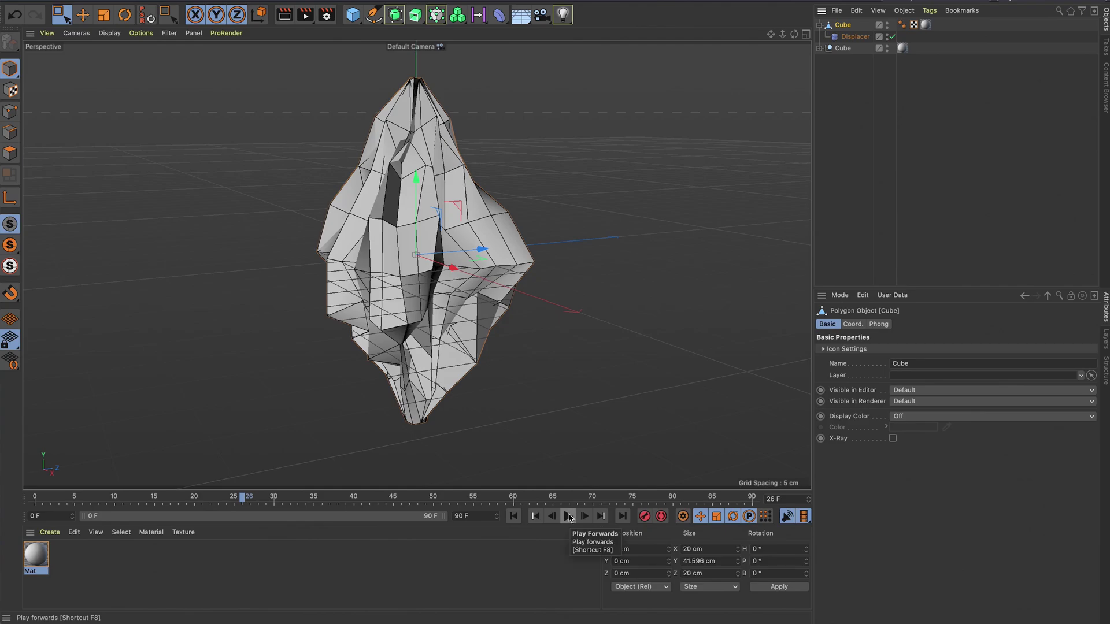
left_click(569, 516)
left_click(569, 516)
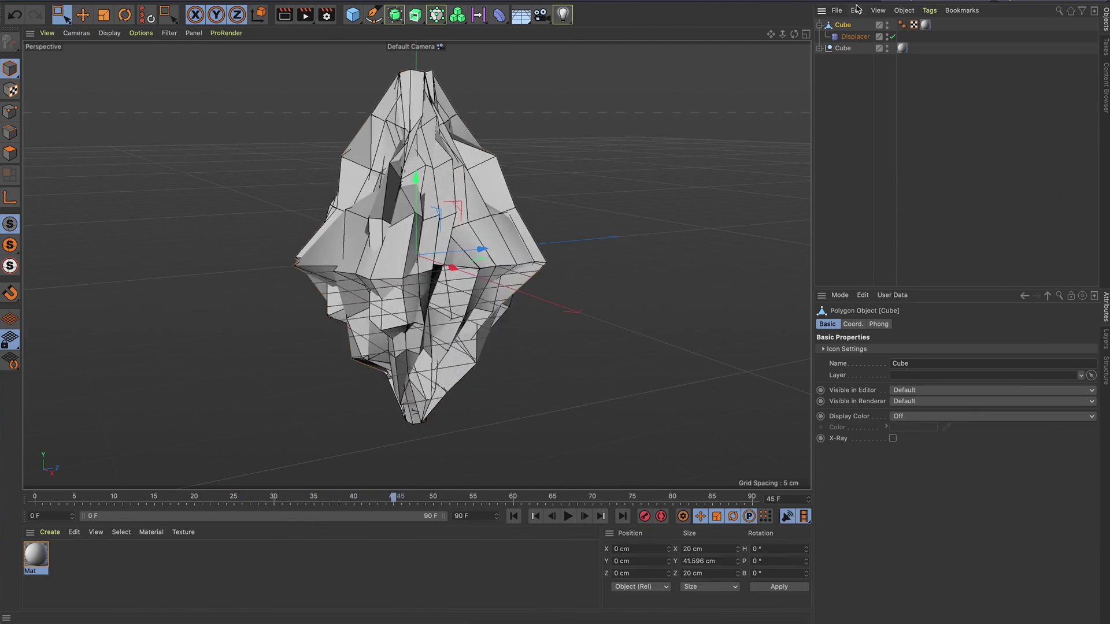
right_click(844, 25)
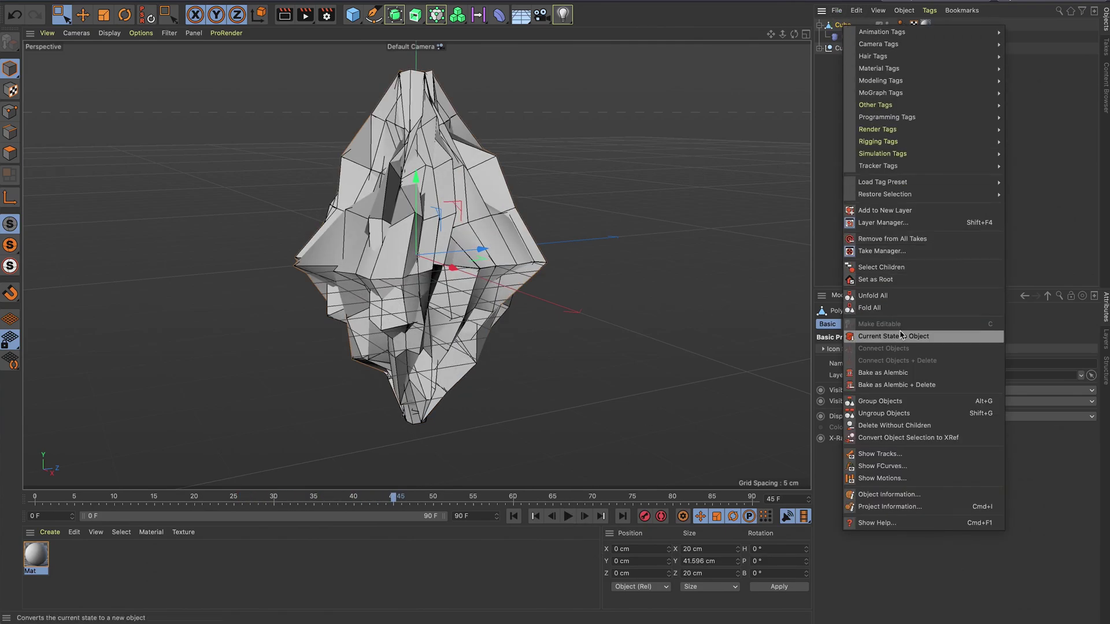
left_click(893, 336)
left_click(568, 517)
left_click(569, 517)
right_click(844, 26)
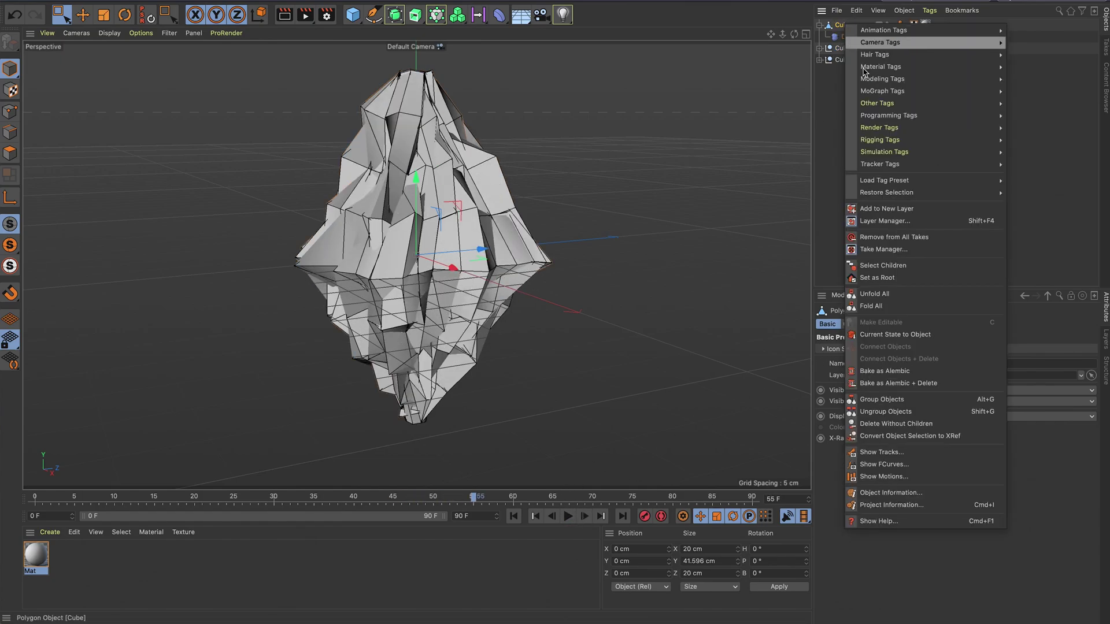
left_click(887, 335)
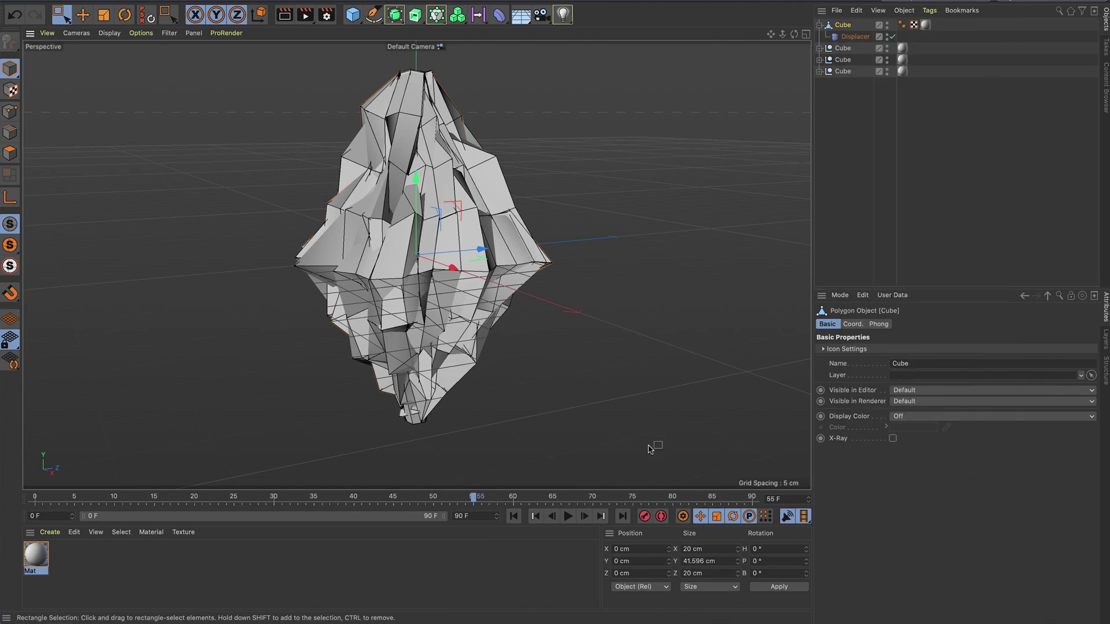
Step: Bake two more Cube copies at frames 69 and 79
left_click(586, 504)
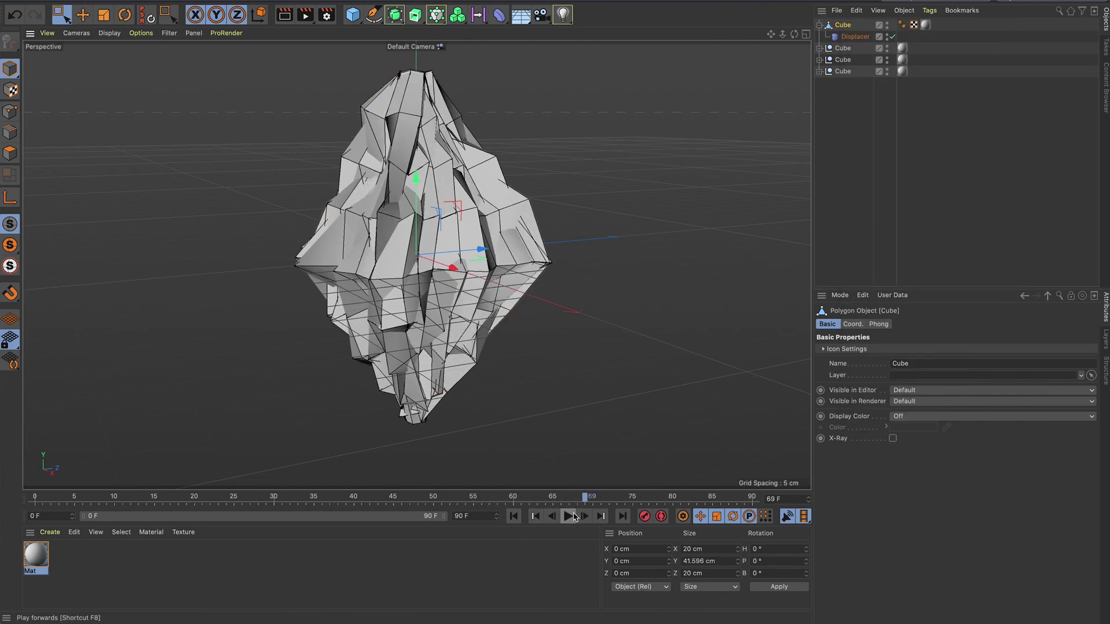
right_click(848, 28)
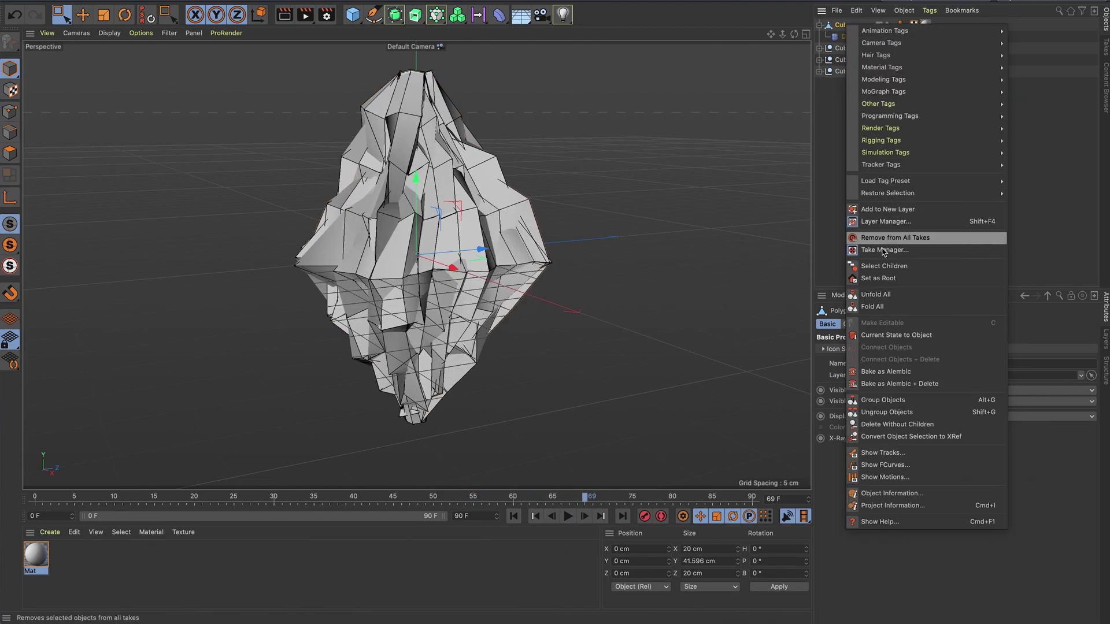
left_click(888, 334)
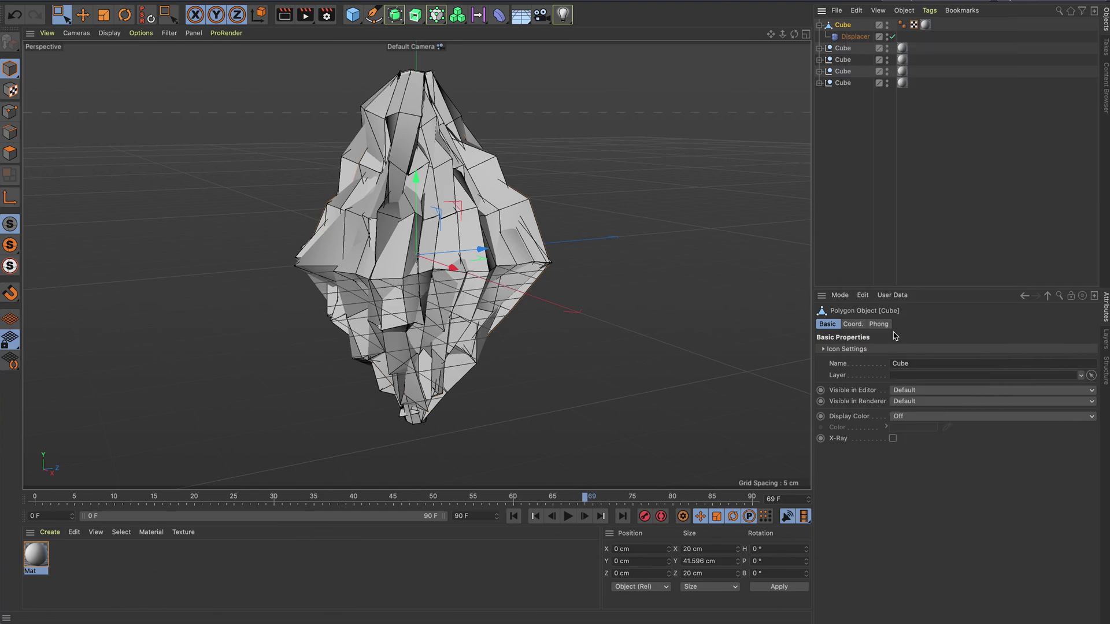
left_click(568, 516)
left_click(568, 517)
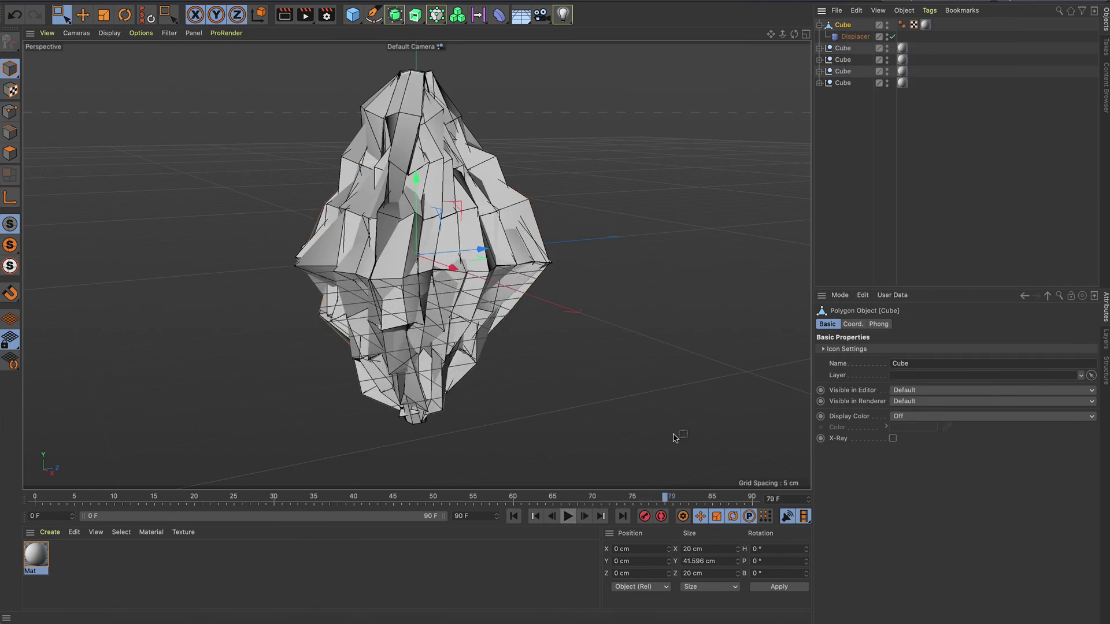
right_click(848, 27)
left_click(889, 341)
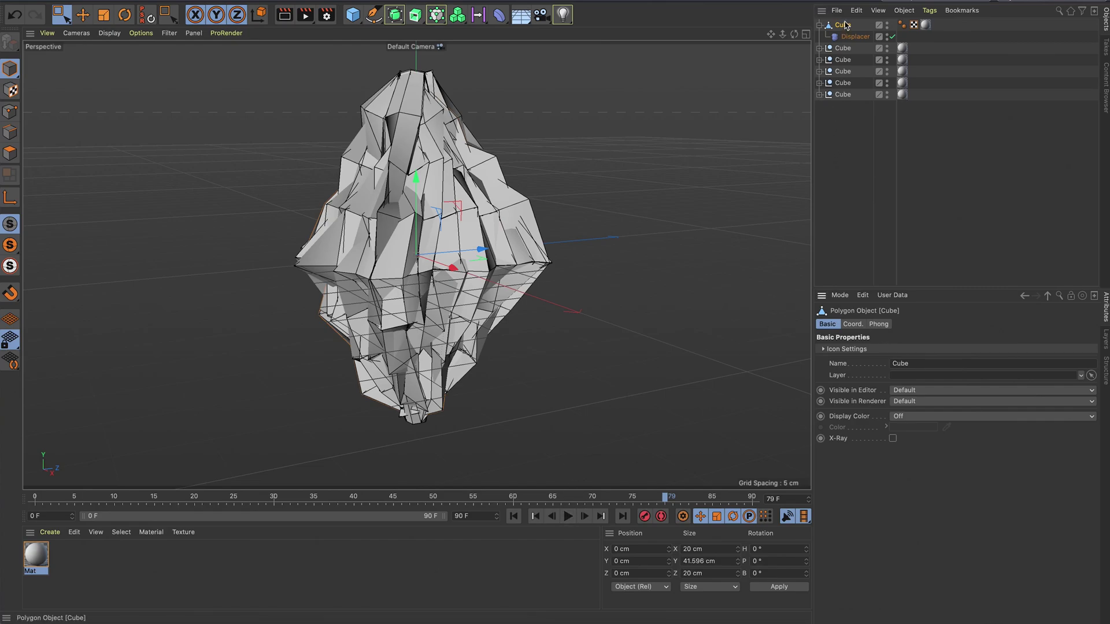
Step: Delete the original Cube and Displacer, and pull the polygon Cube out of its null wrapper
key("Delete")
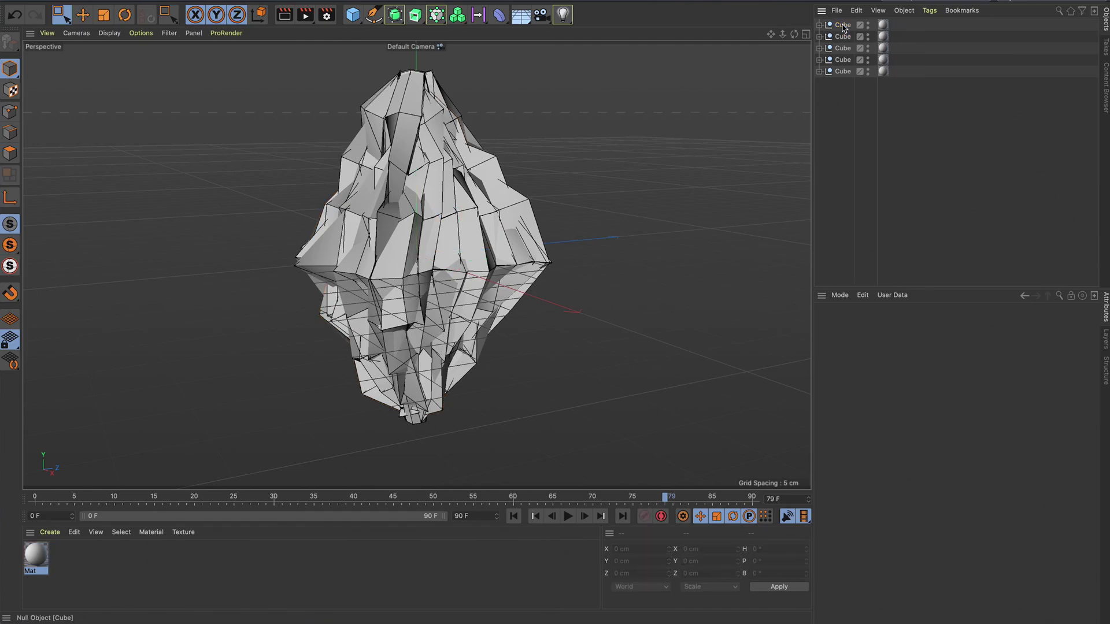
left_click(819, 72)
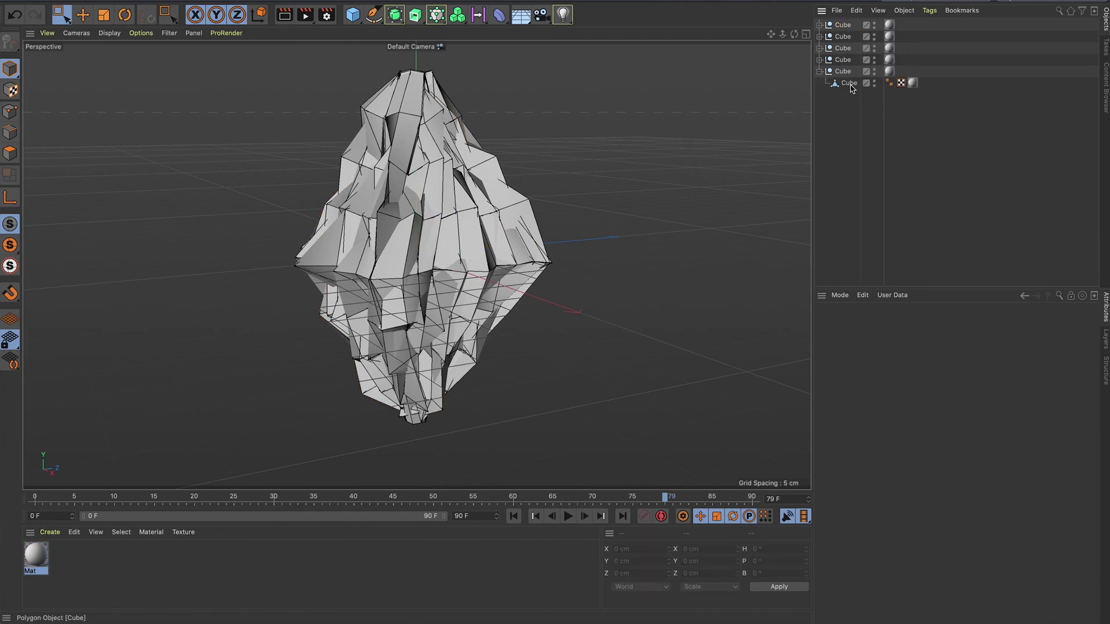
left_click(843, 84)
left_click(843, 71)
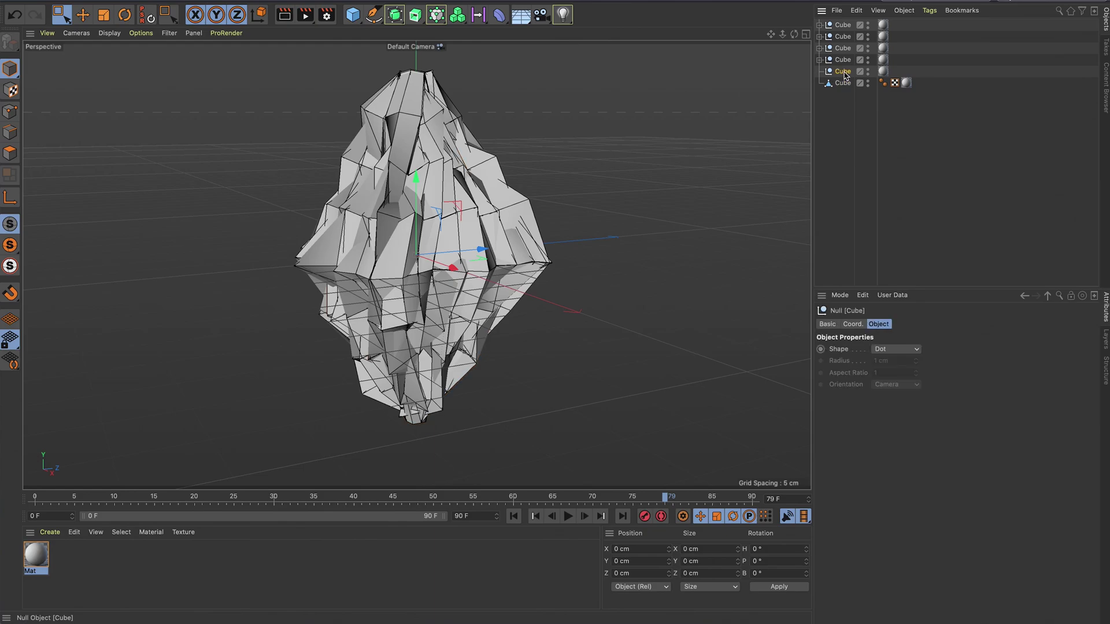
key("Delete")
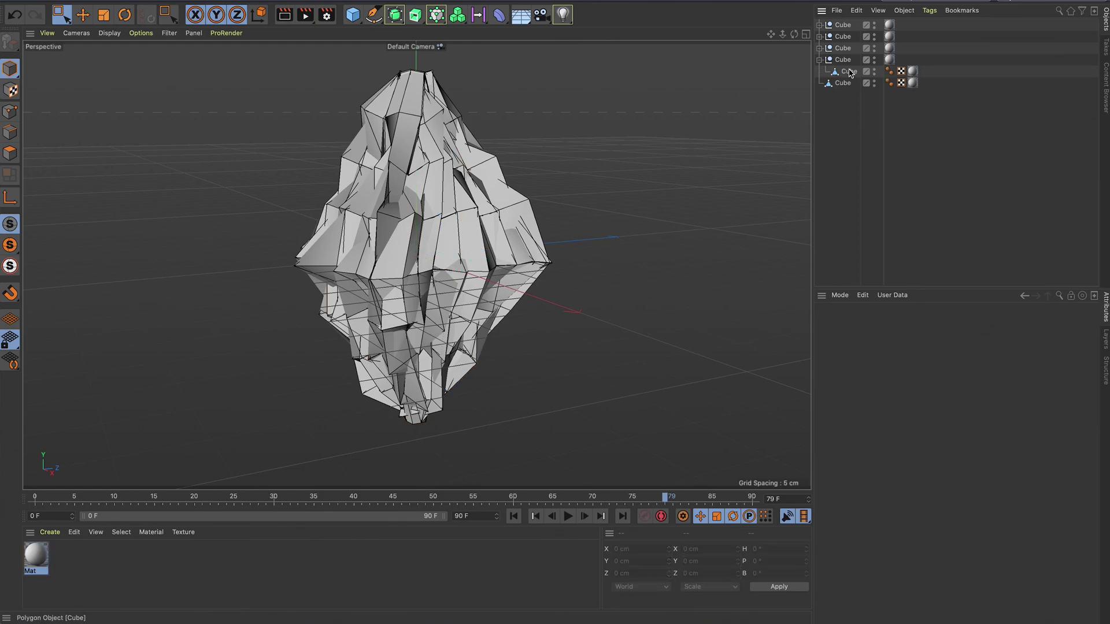
left_click_drag(850, 72, 837, 104)
left_click_drag(833, 60, 830, 55)
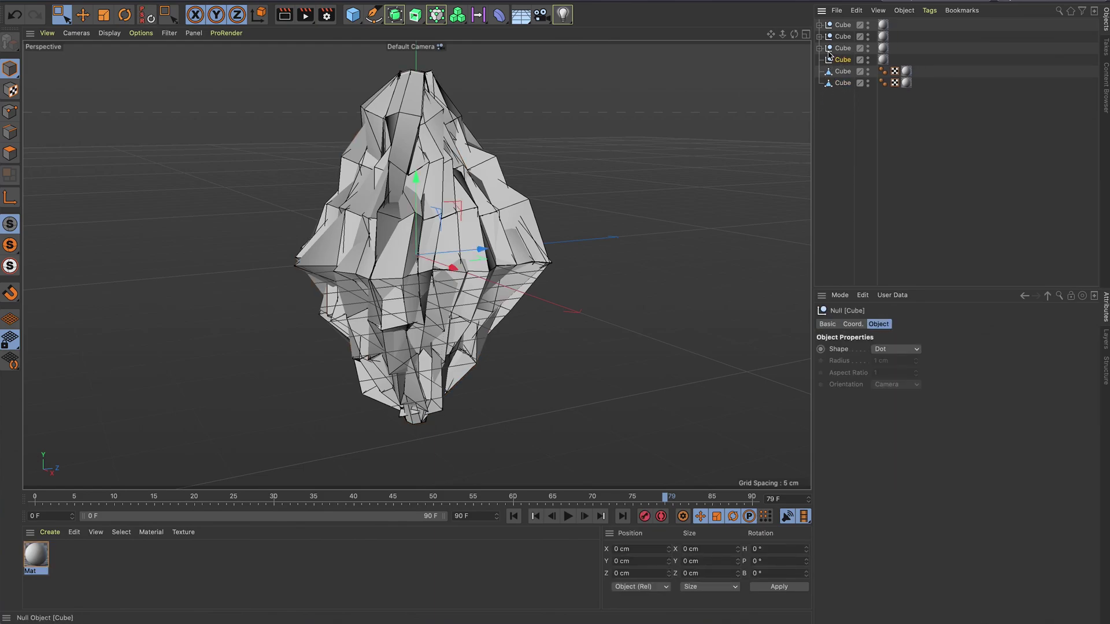
left_click(843, 83)
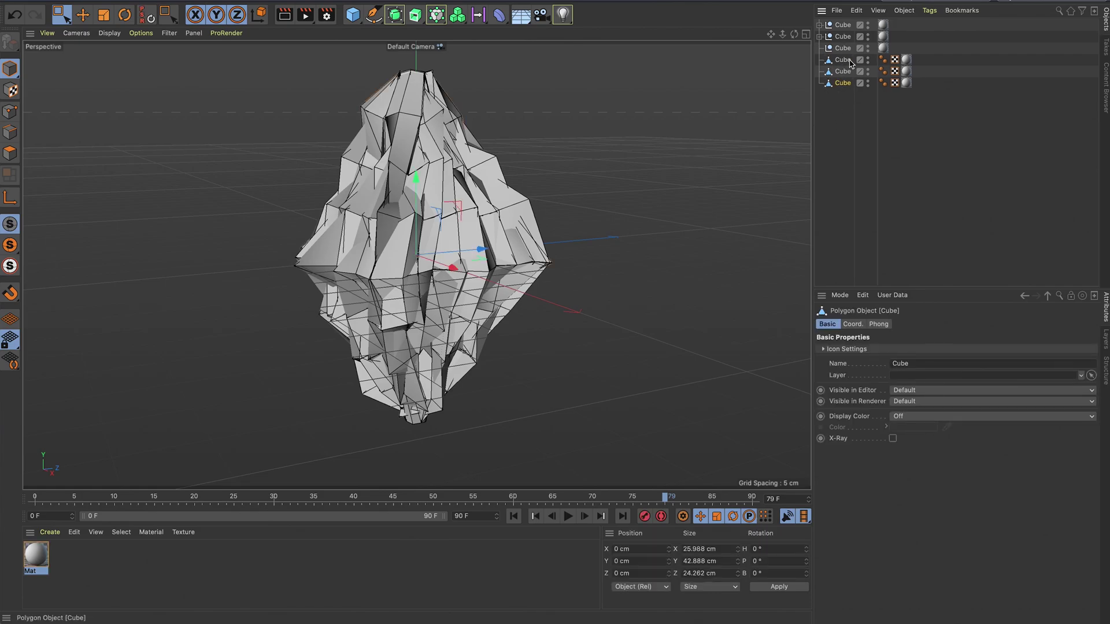
left_click(843, 48)
key("Delete")
Step: Remove the next null wrapper and delete the extra bottom Cube copy
left_click(819, 36)
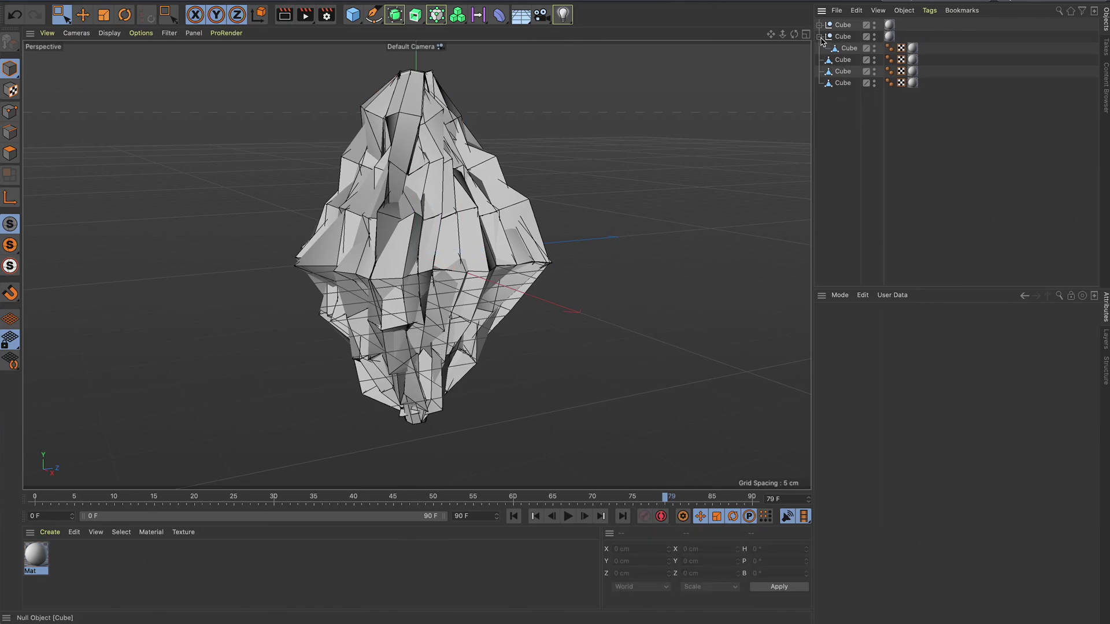
left_click(830, 38)
key("shift+g")
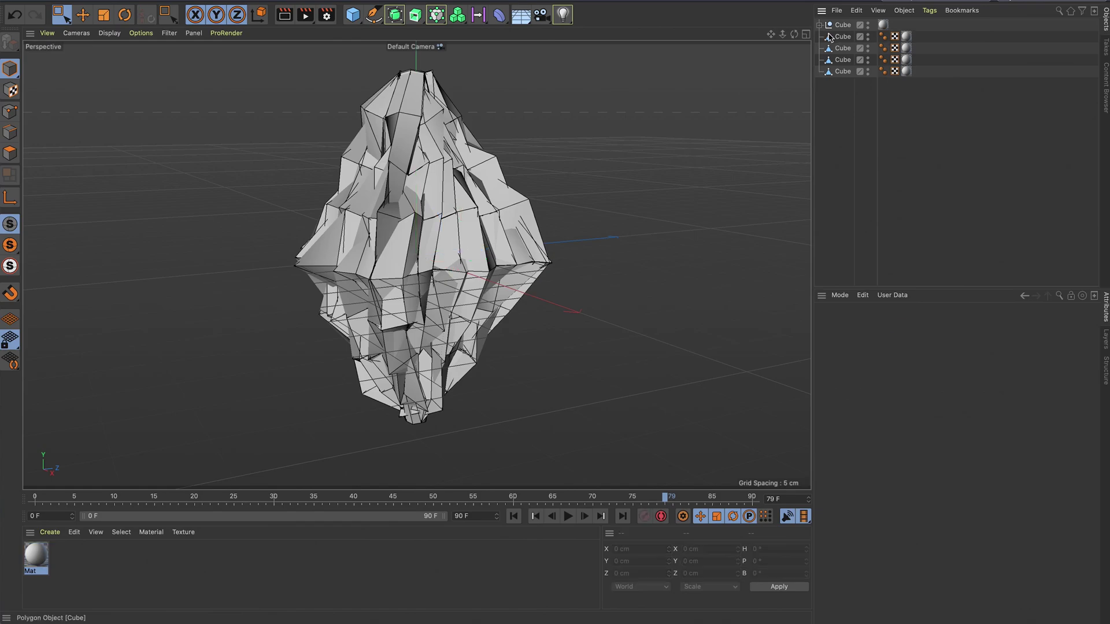
left_click(843, 83)
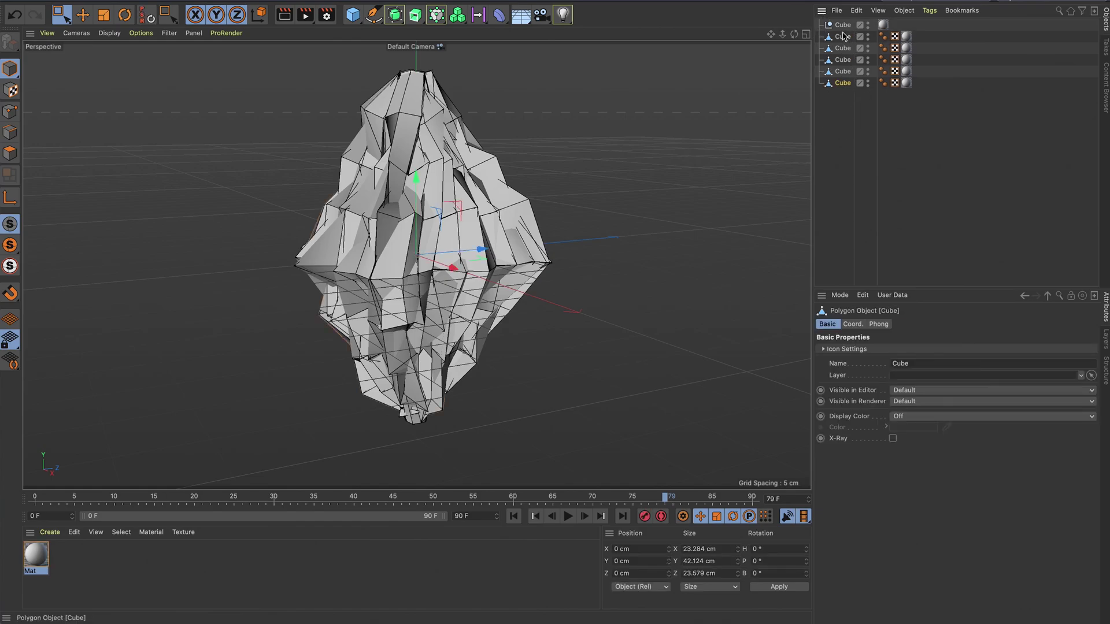
key("Delete")
Step: Rename the bottom three cubes Cube1, Cube2 and Cube3
double_click(843, 72)
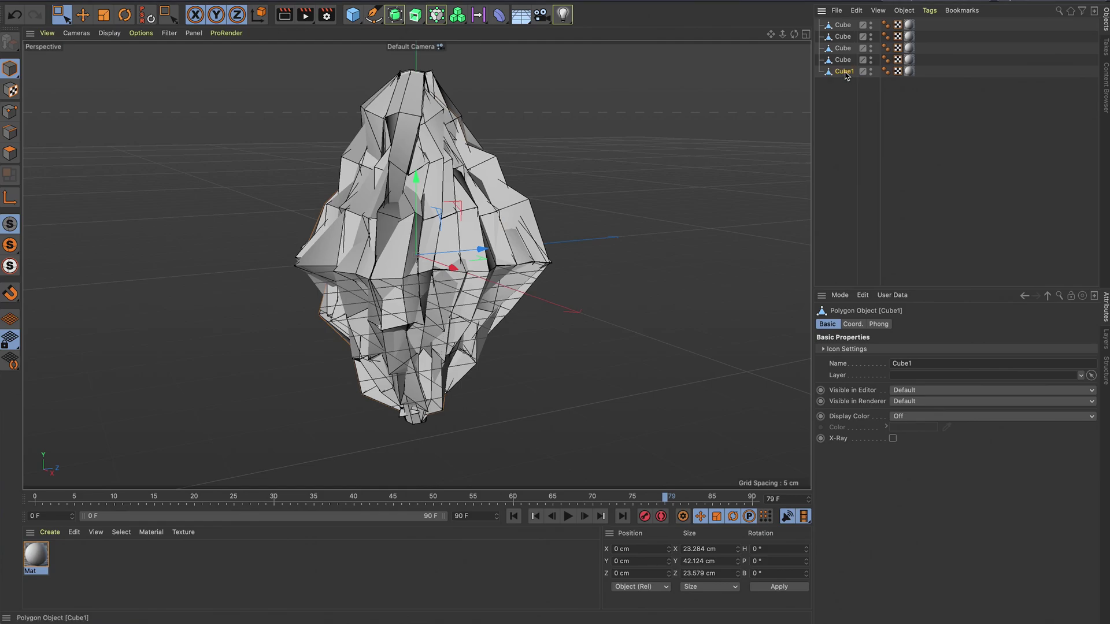
key("Return")
double_click(843, 61)
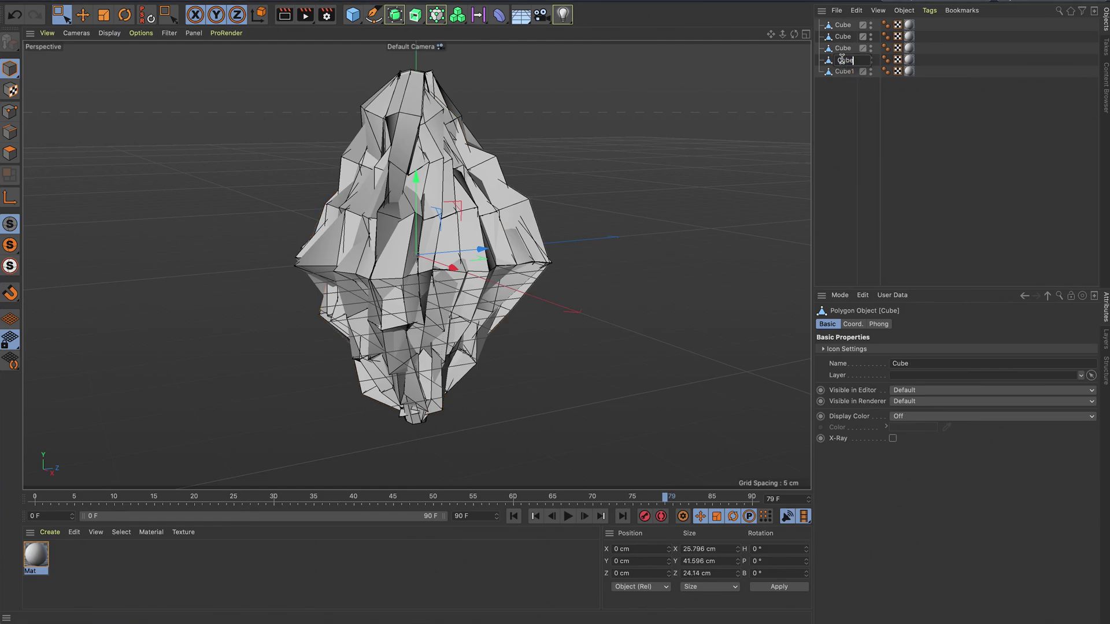
type("2")
key("Return")
double_click(844, 49)
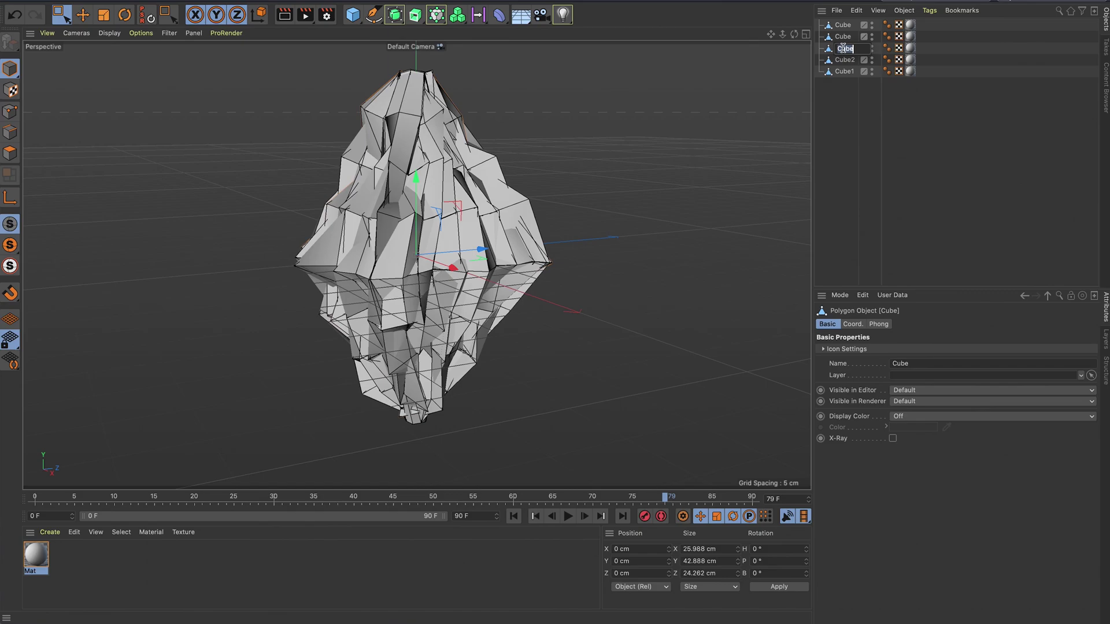
key("Return")
Step: Rename the top two cubes Cube4 and Cube5, then deselect everything
left_click(844, 37)
double_click(845, 37)
type("4")
key("Return")
left_click(844, 25)
double_click(845, 25)
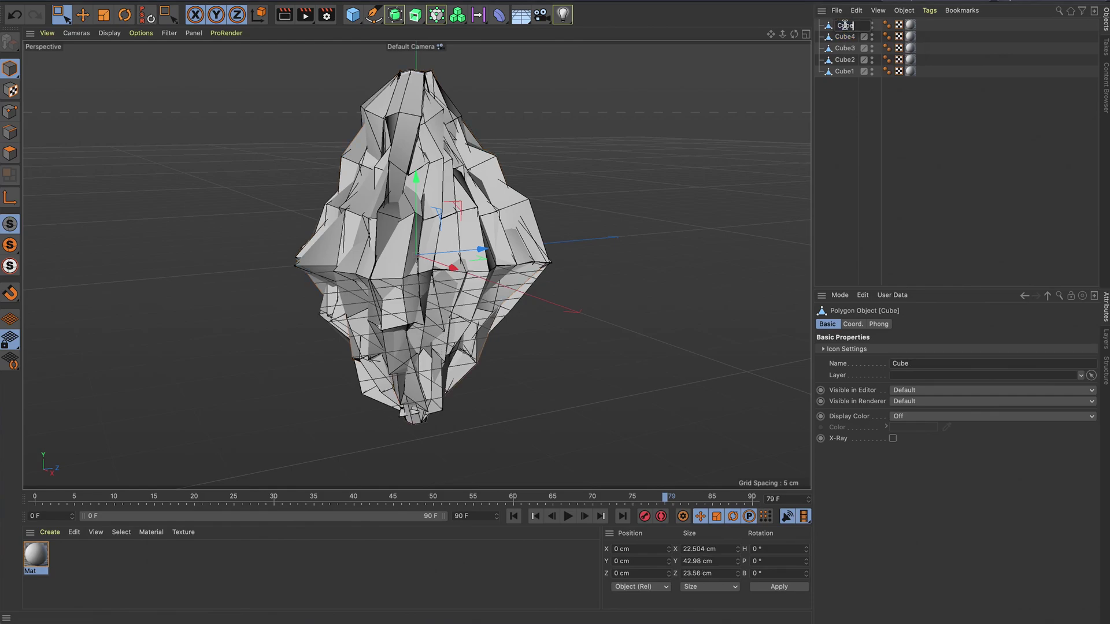
type("5")
key("Return")
left_click(841, 112)
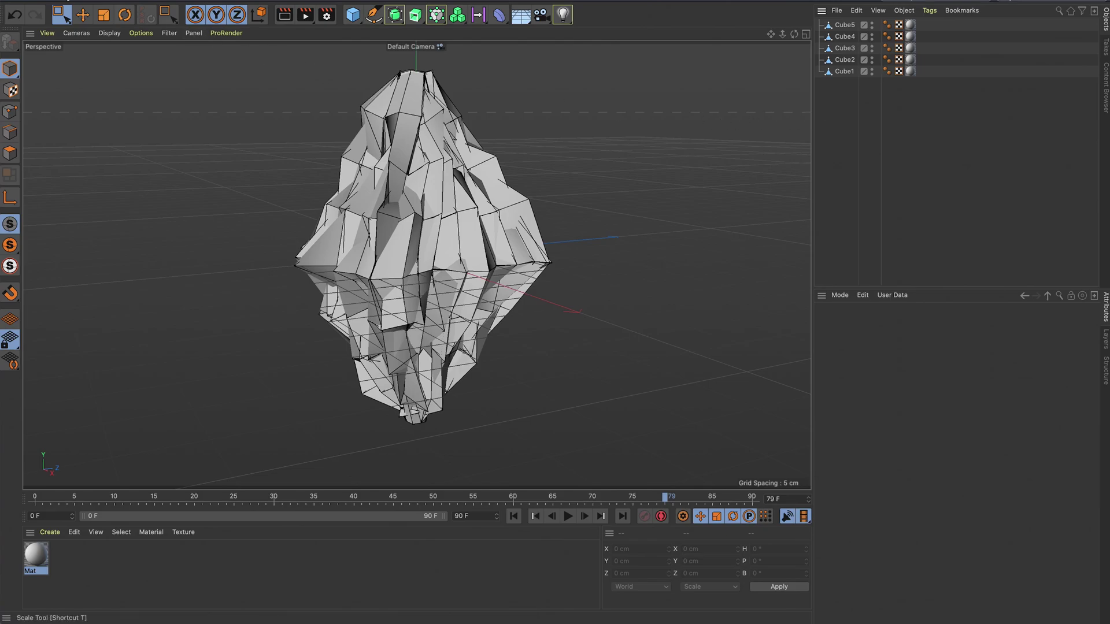
Step: Export the scene as FBX, accepting the default export settings
left_click(112, 0)
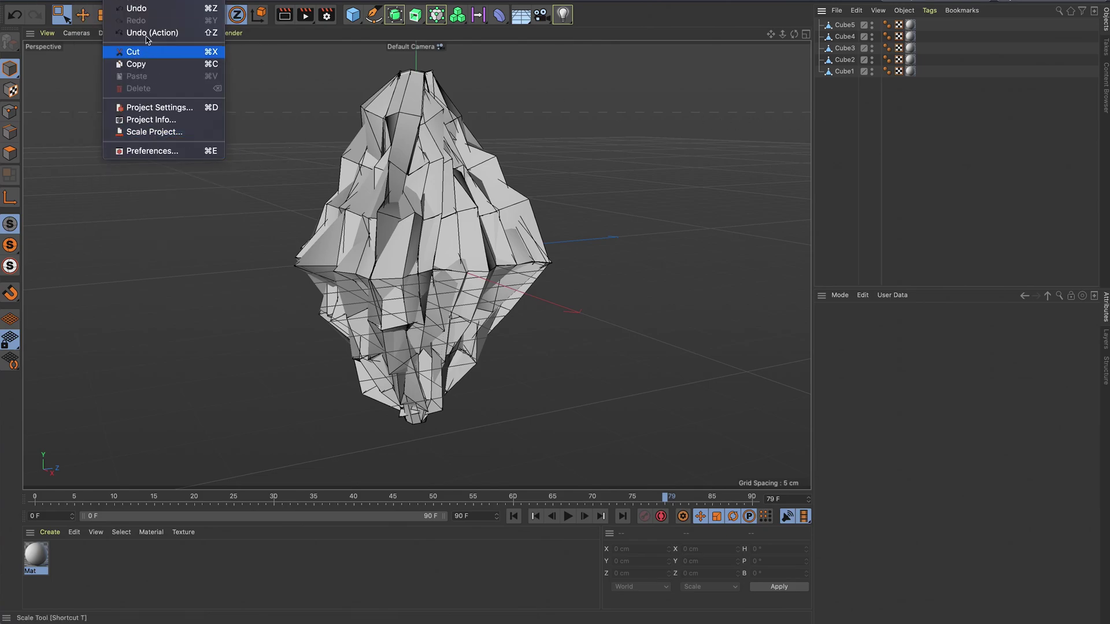
mouse_move(199, 225)
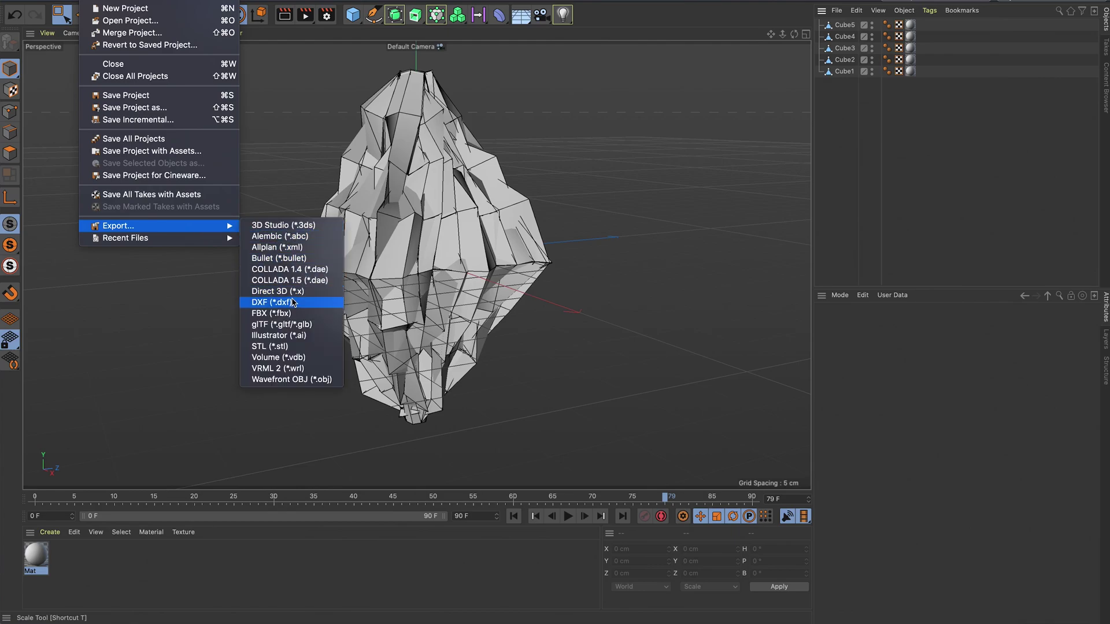
left_click(278, 315)
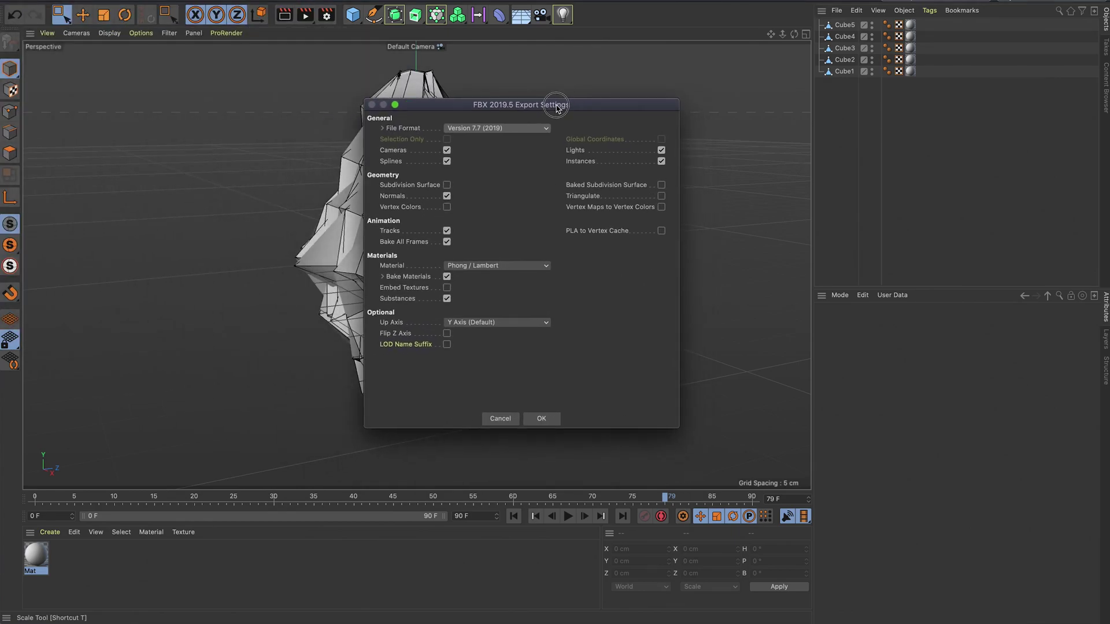
left_click(542, 418)
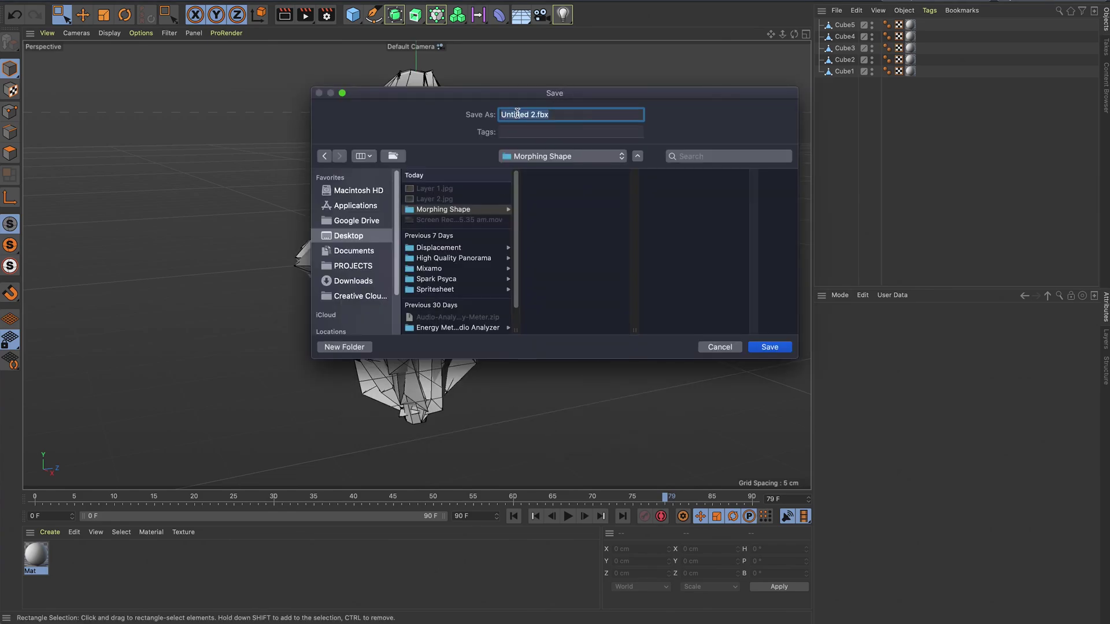
Step: Save the export as ShapeMorph.fbx in the Morphing Shape folder
left_click(516, 114)
left_click_drag(534, 114, 466, 117)
type("ShapeMorph")
left_click(770, 347)
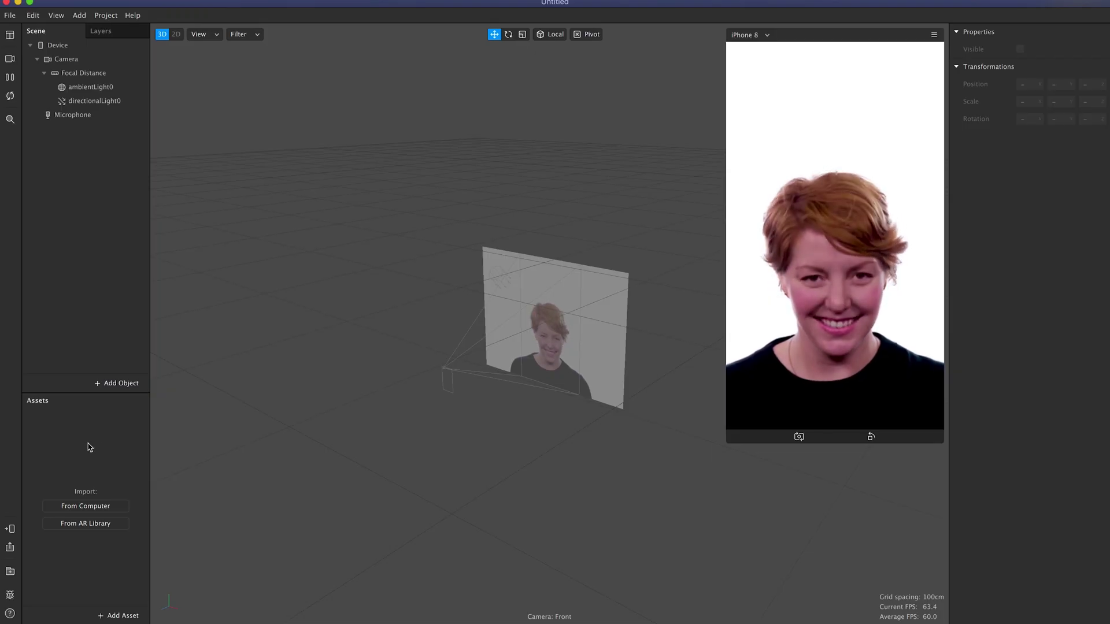
Step: Import ShapeMorph.fbx into Spark AR Studio and drag it into the Scene panel
left_click(88, 509)
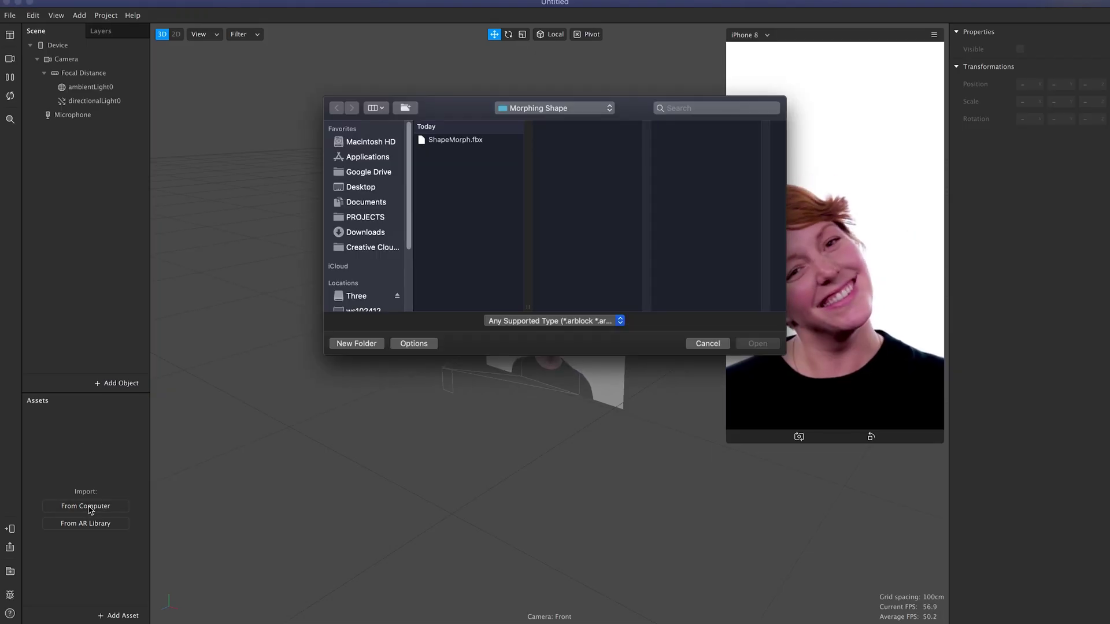
left_click(454, 140)
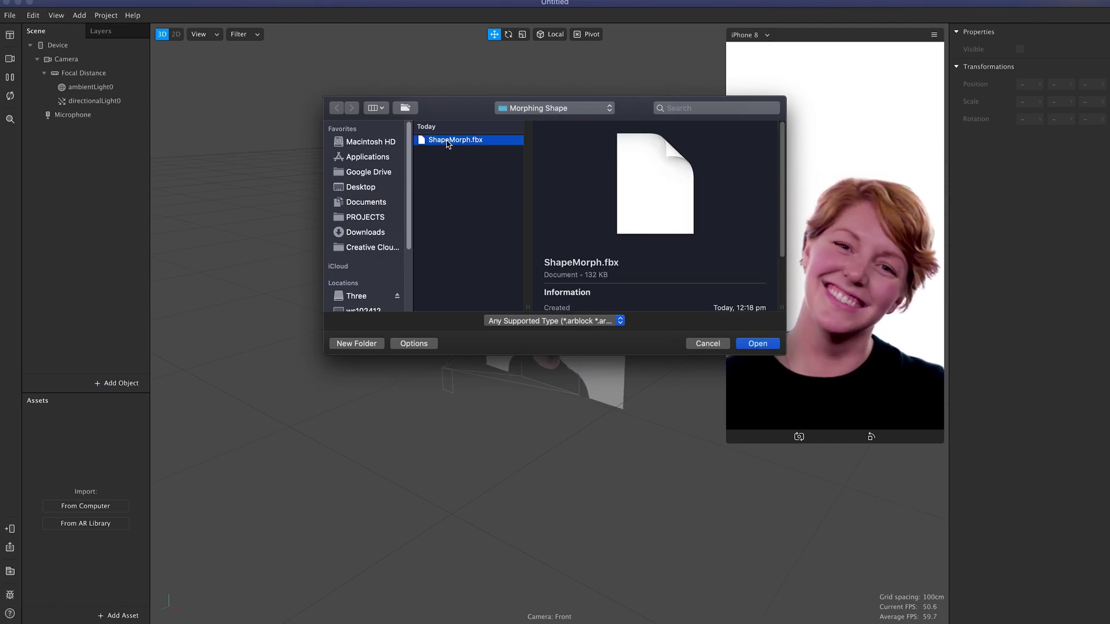
left_click(759, 344)
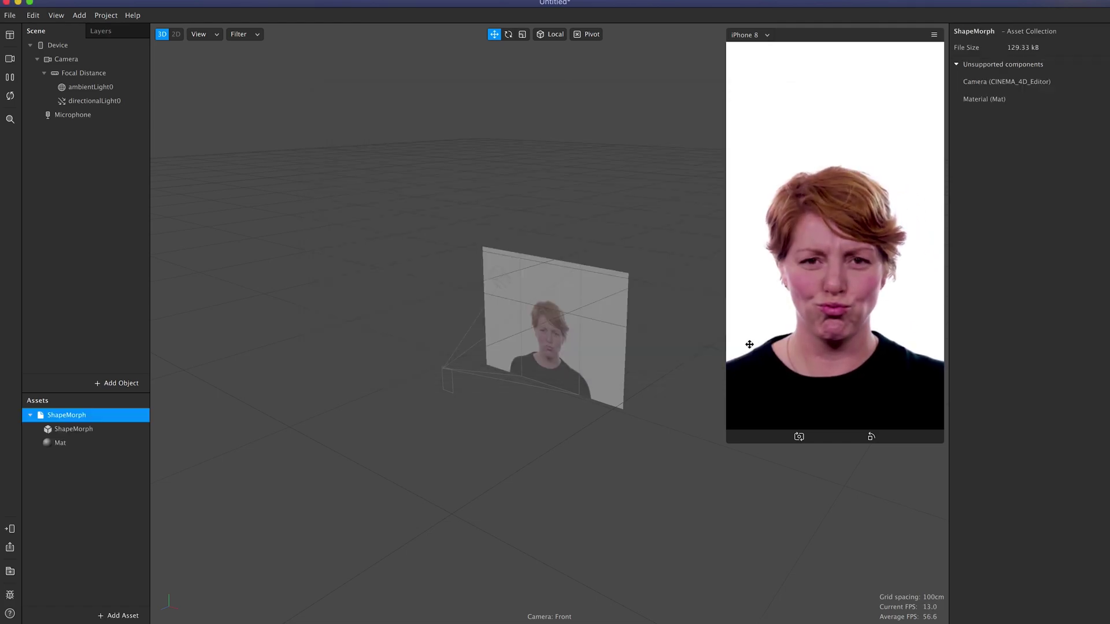
left_click_drag(79, 415, 88, 171)
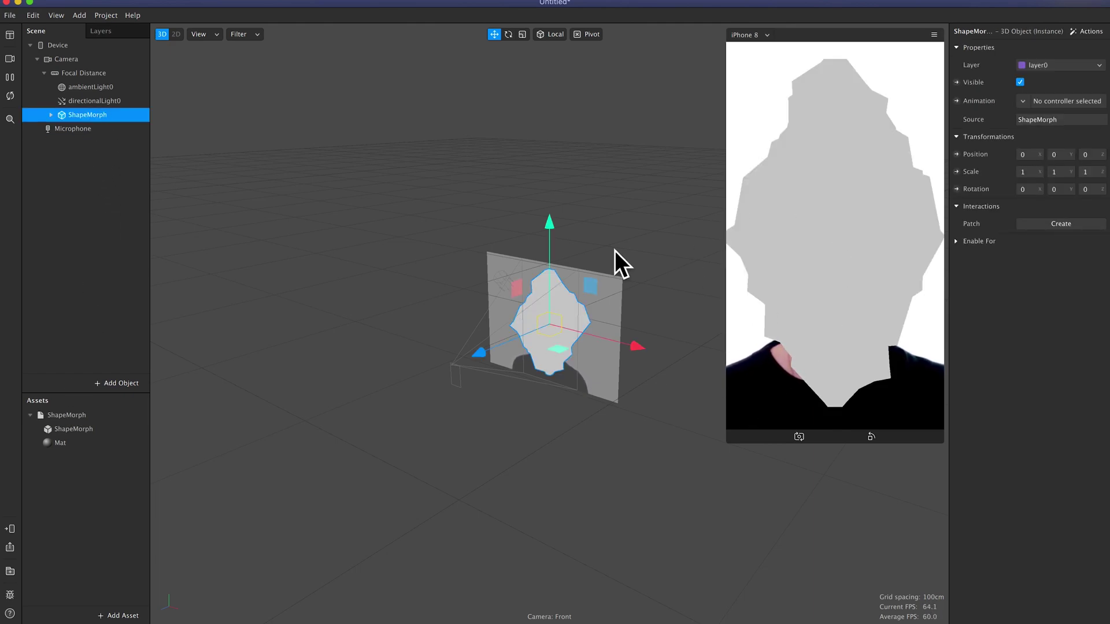
Step: Set the Mat material's Shader Type to Standard
left_click(64, 444)
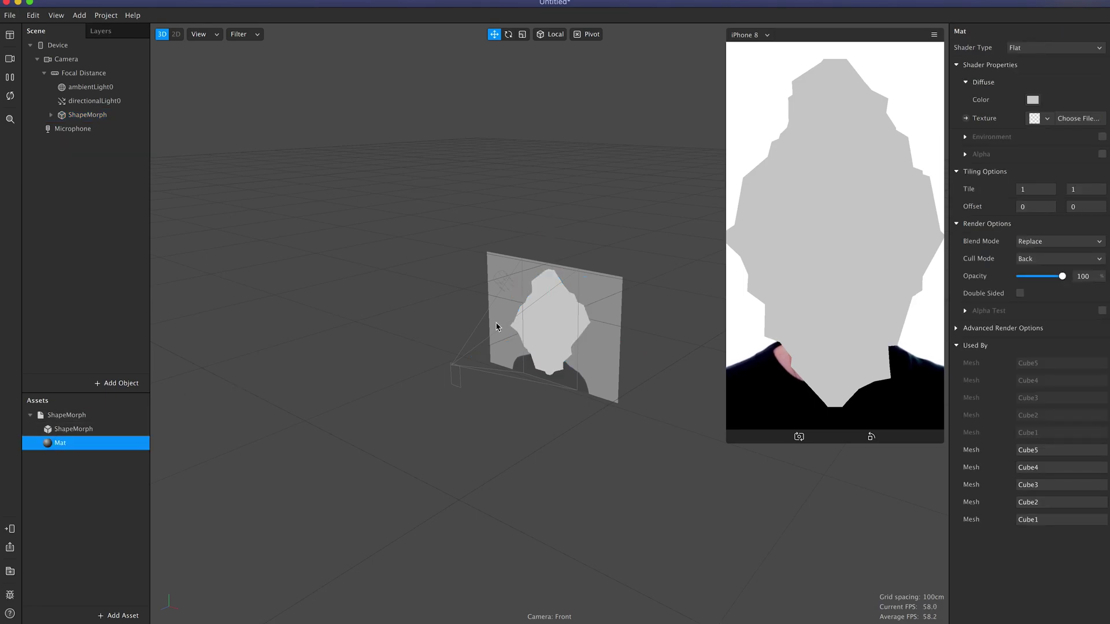
left_click(1035, 48)
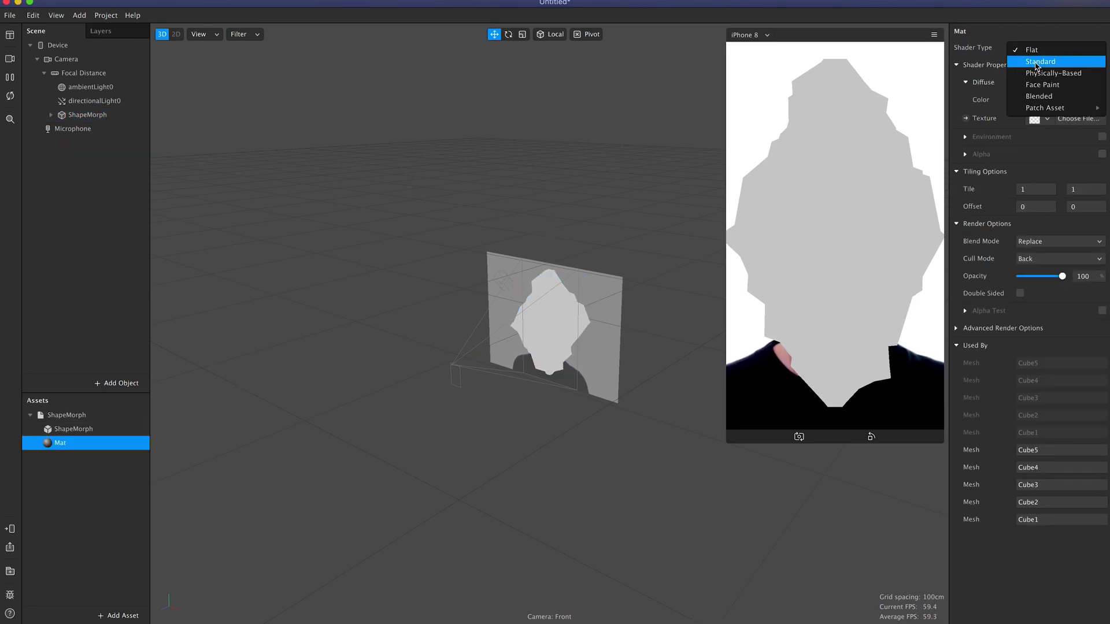
left_click(1038, 62)
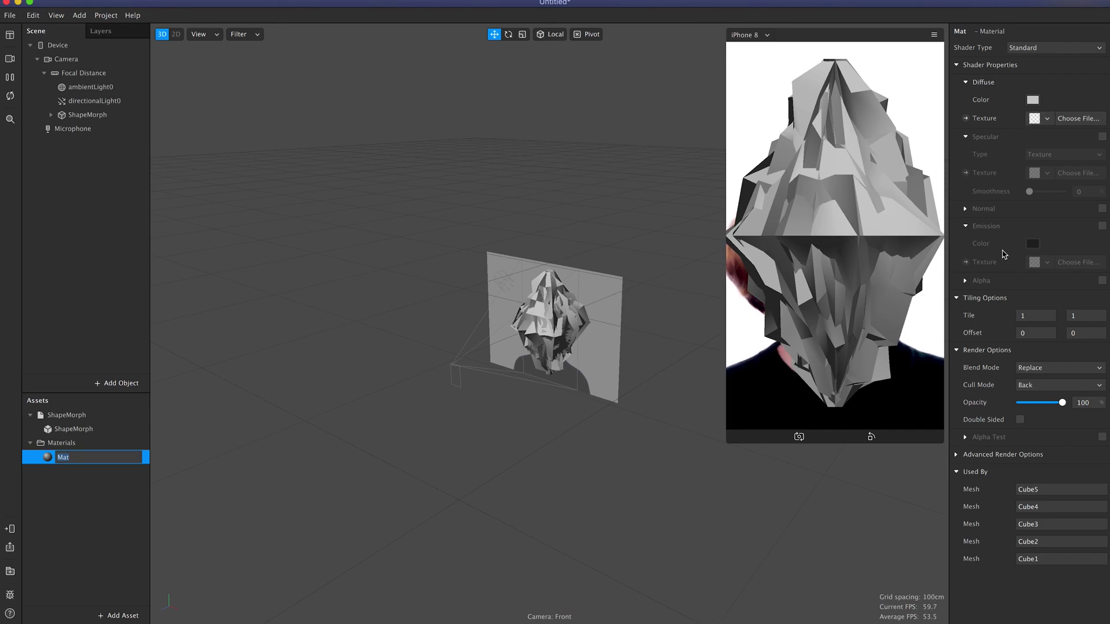
Step: Hide the Cube1 to Cube4 meshes under ShapeMorph
left_click(51, 115)
left_click(94, 158)
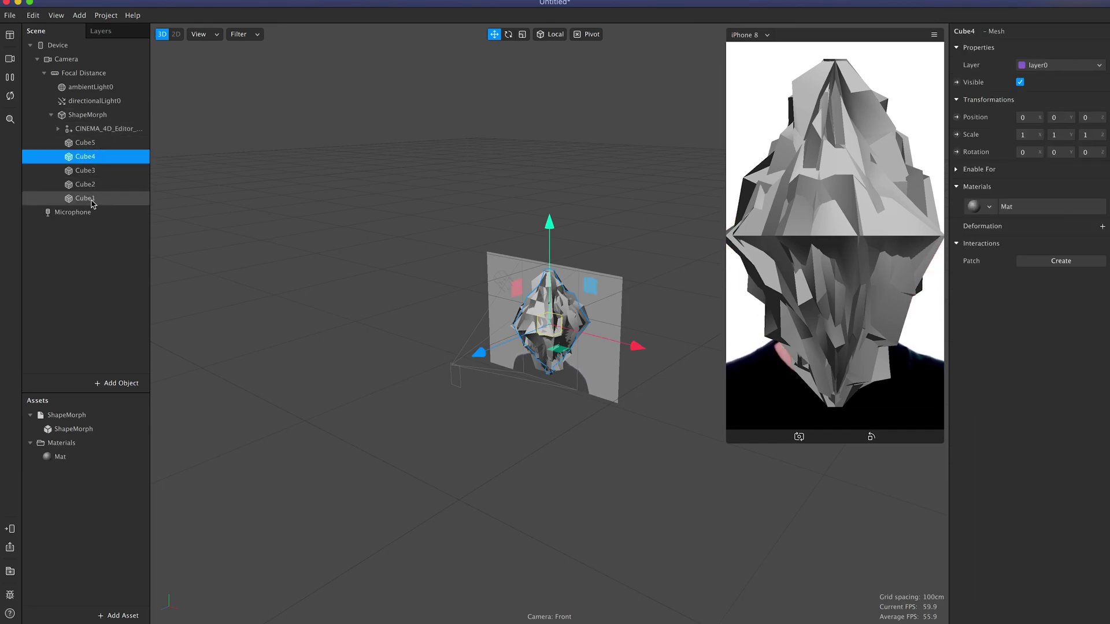
left_click(91, 199, "shift")
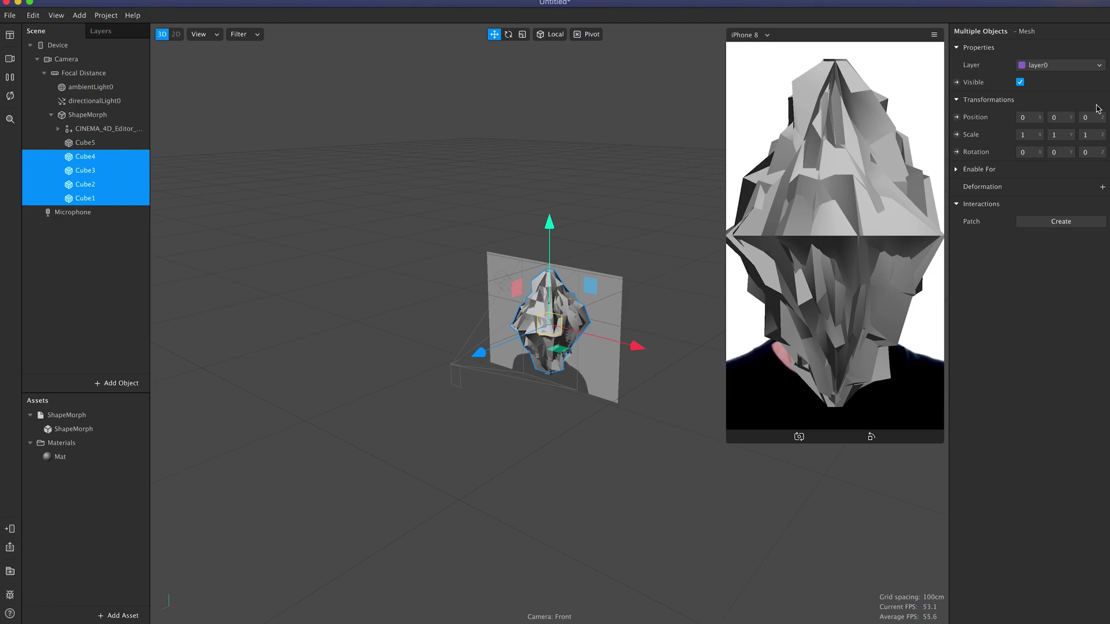
left_click(1021, 81)
Step: Give Cube5 a ShapeMorph deformation and test the Cube4 weight slider
left_click(107, 143)
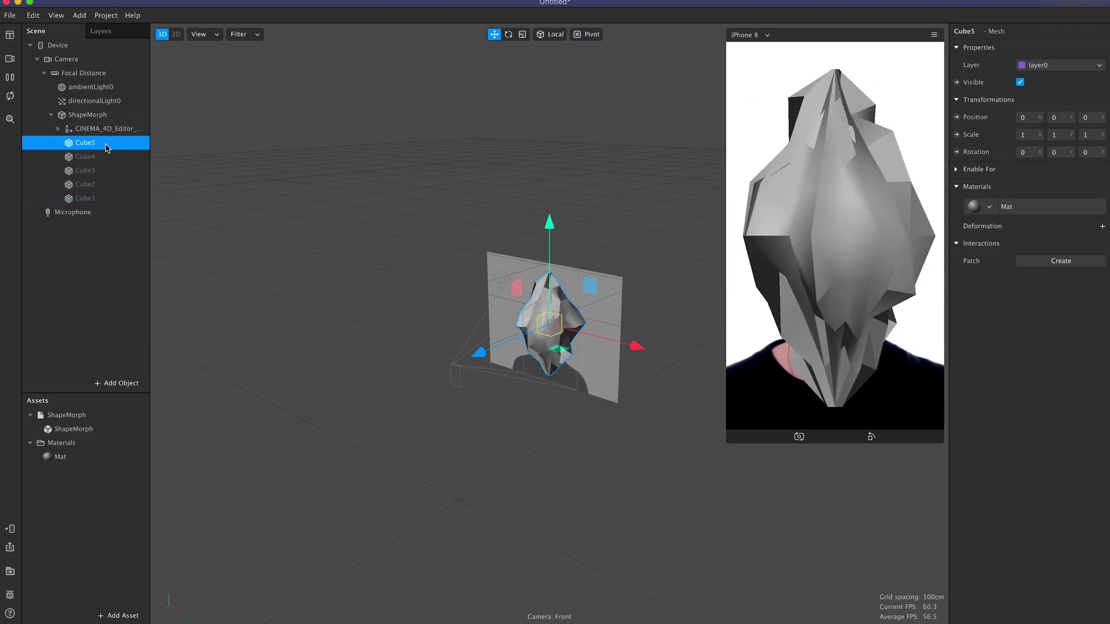
left_click(1102, 227)
left_click(1044, 243)
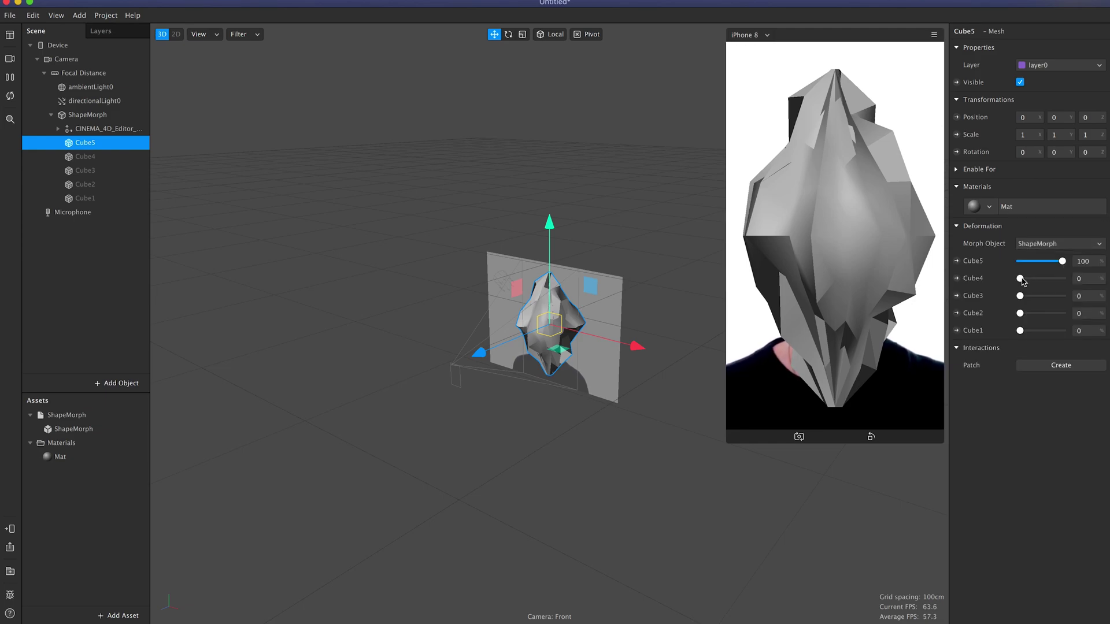
left_click_drag(1021, 279, 1019, 314)
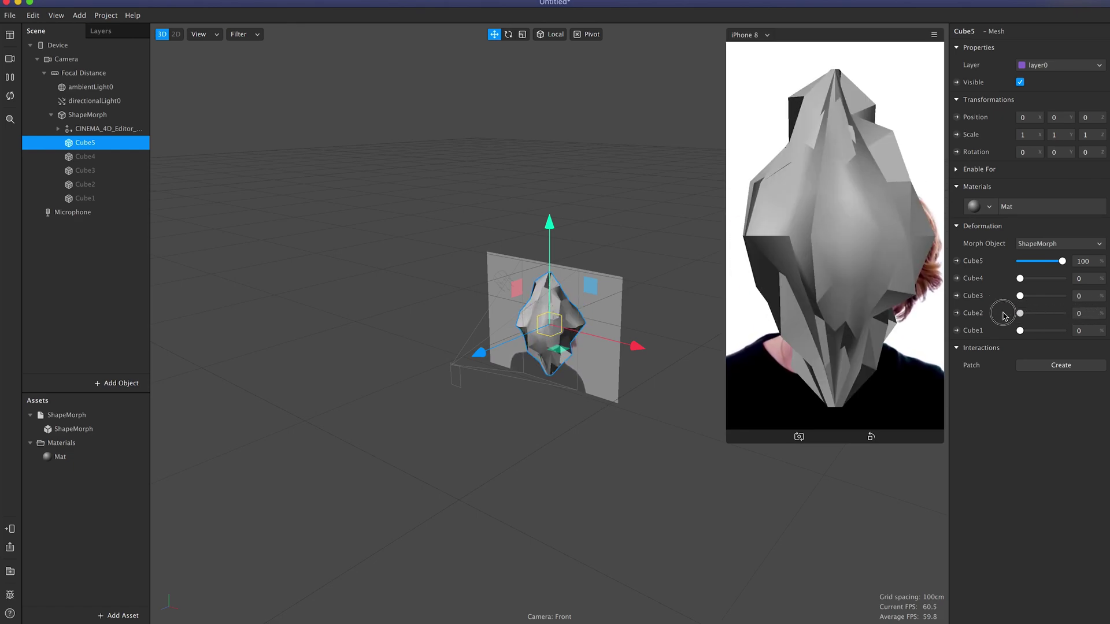
Step: Create a patch for Cube4's morph weight in an enlarged Patch Editor
left_click(957, 278)
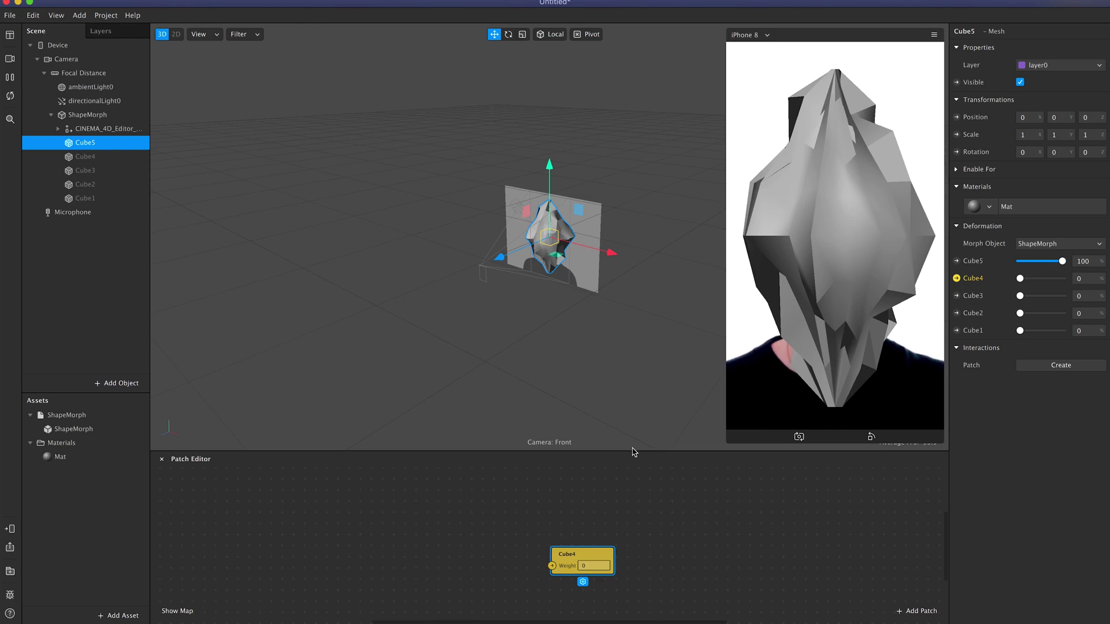
left_click_drag(634, 451, 636, 364)
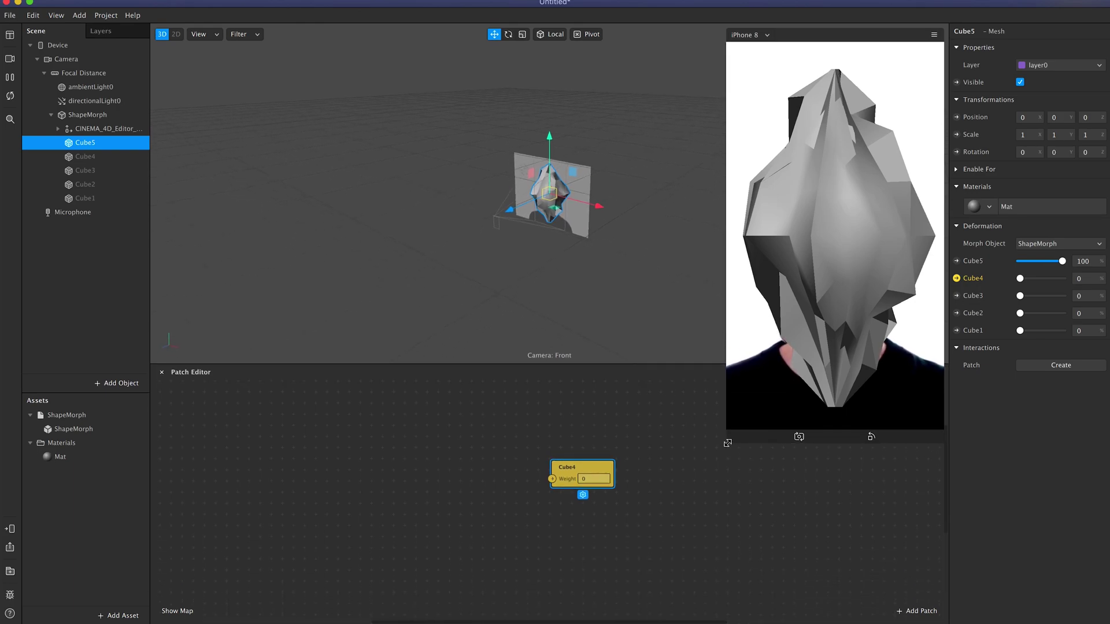
left_click_drag(577, 475, 697, 440)
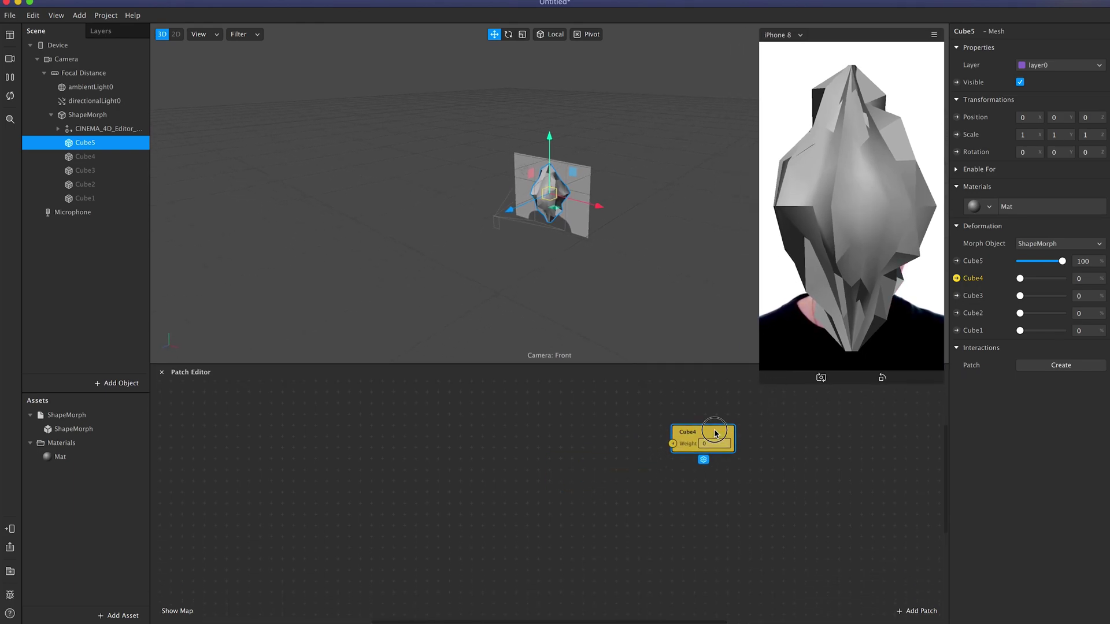
left_click(355, 493)
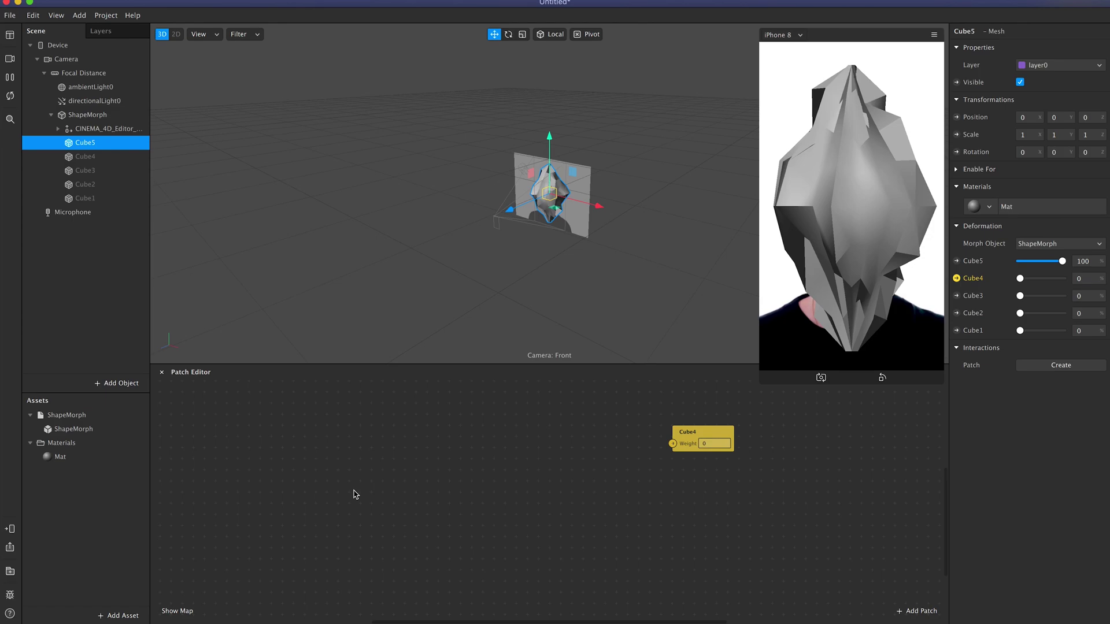
Step: Import the free Random Number Range patch from the AR Library's Patch Assets
left_click(122, 616)
left_click(188, 456)
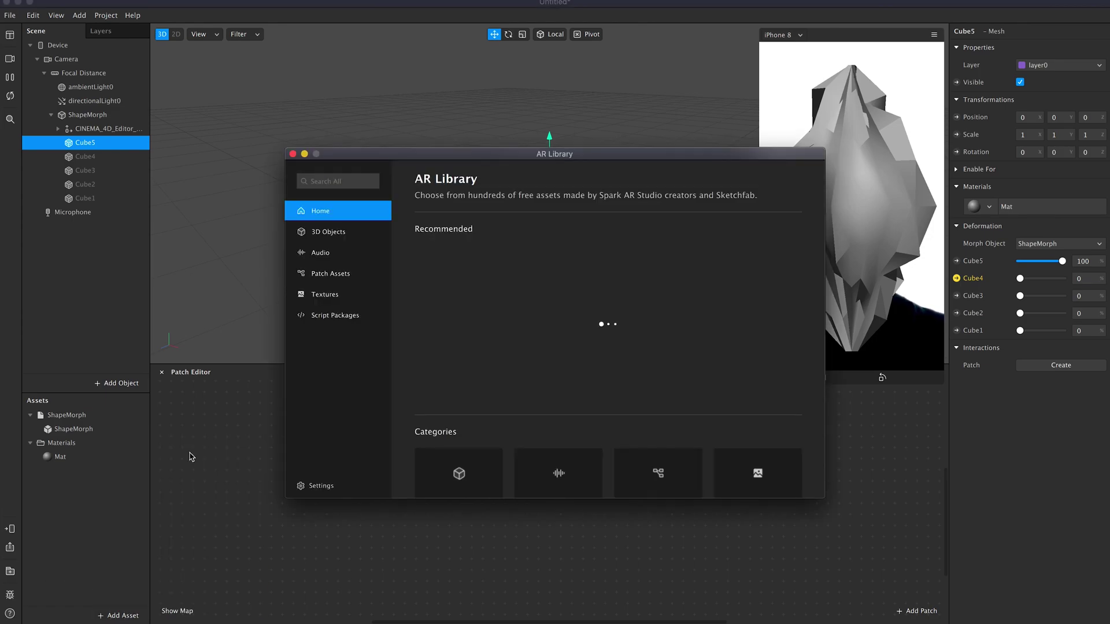
left_click(330, 275)
scroll(528, 300, "down", 1)
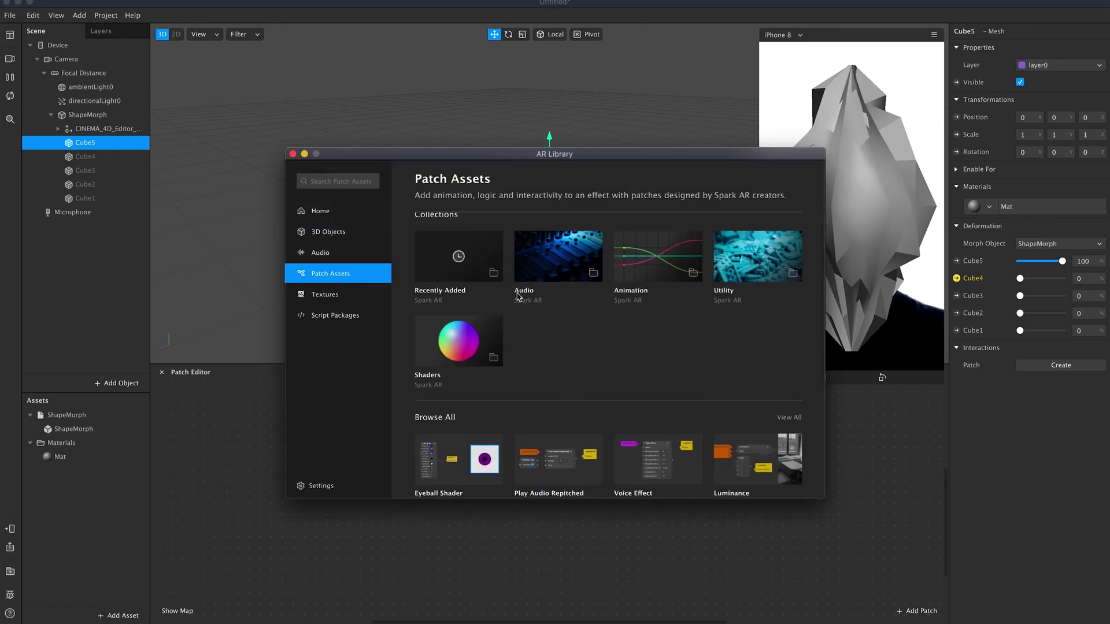
left_click(787, 418)
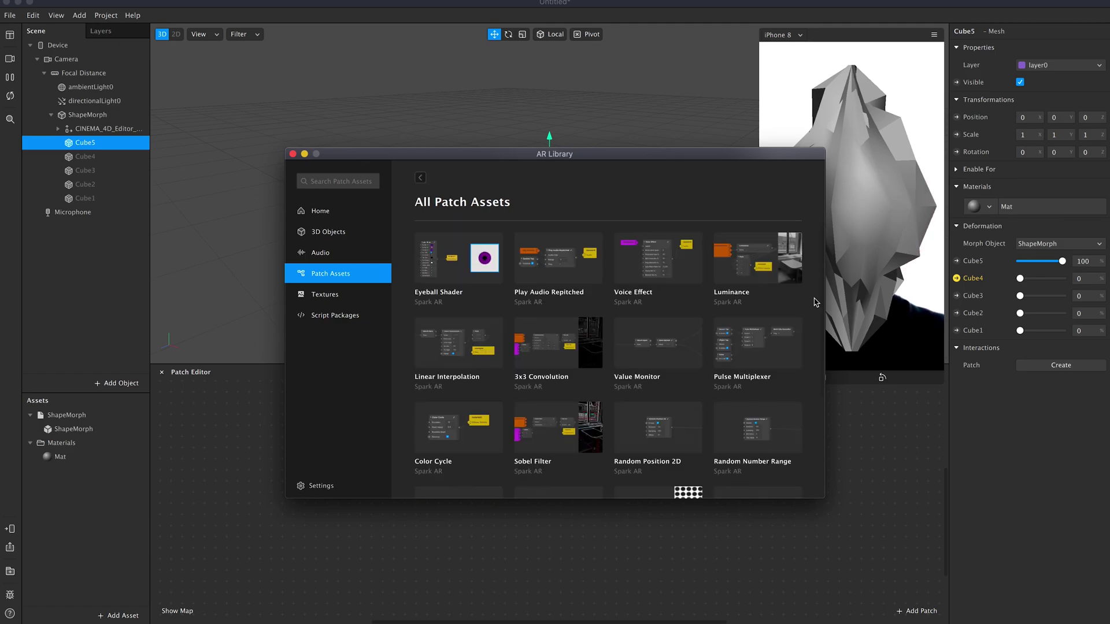
scroll(819, 271, "down", 1)
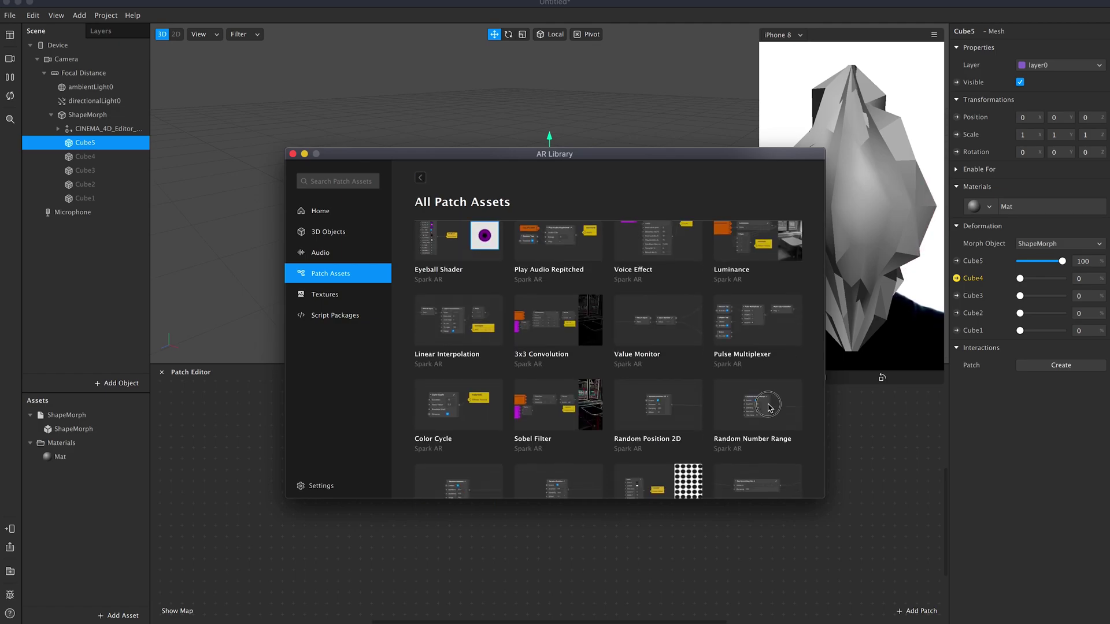
left_click(766, 407)
left_click(765, 203)
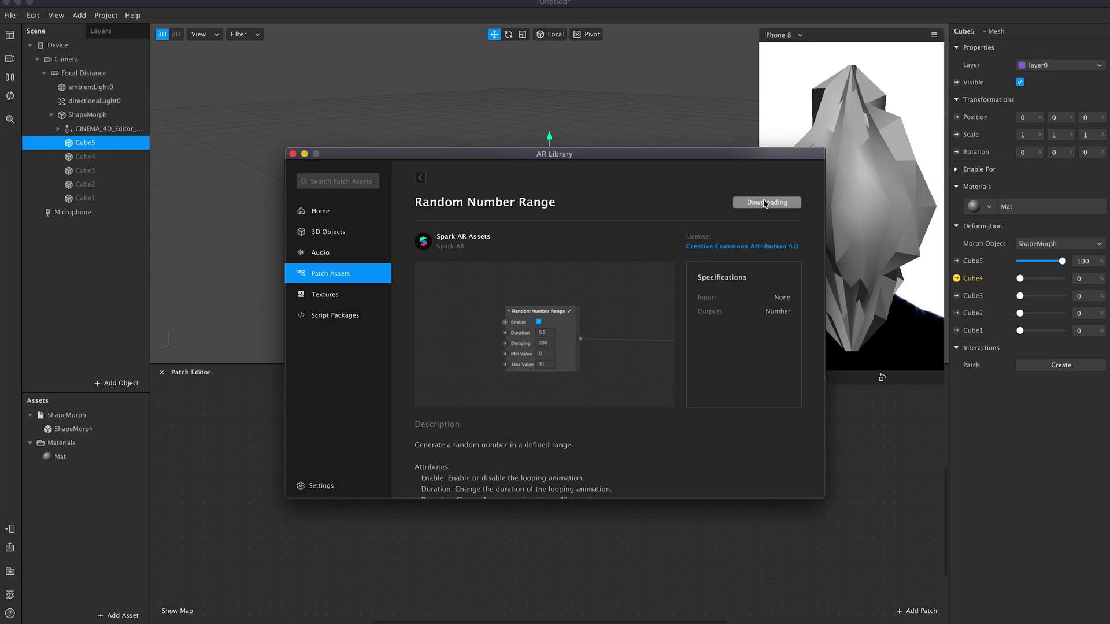
left_click(294, 154)
Step: Add a Random Number Range node beside Cube4 with a range from 0 to 1
double_click(61, 457)
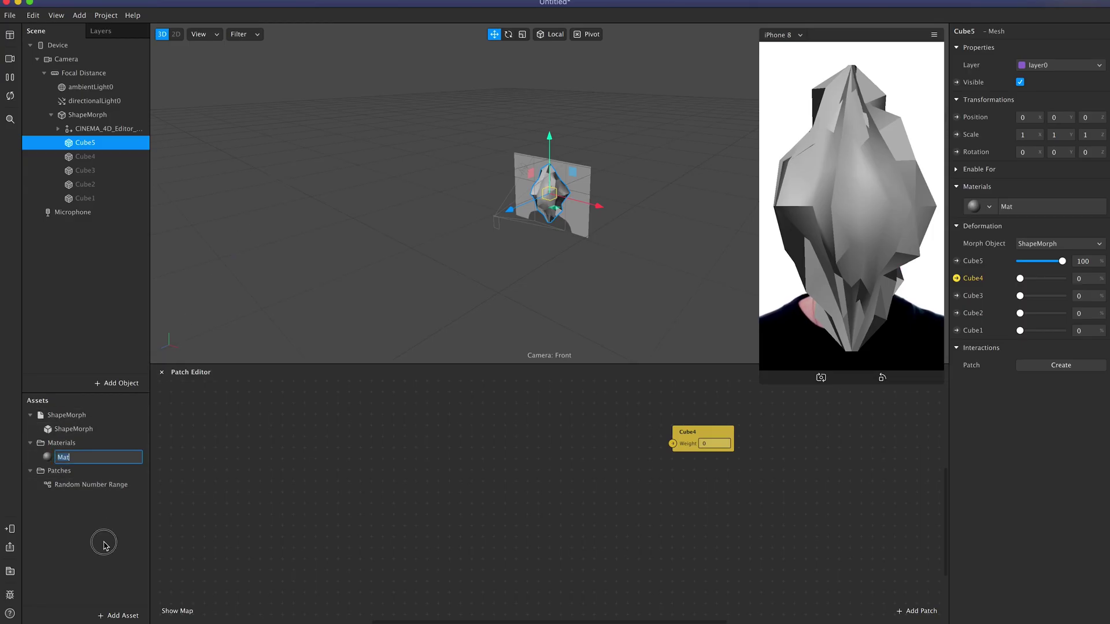
left_click_drag(91, 486, 364, 454)
left_click_drag(716, 440, 648, 461)
left_click_drag(404, 454, 507, 446)
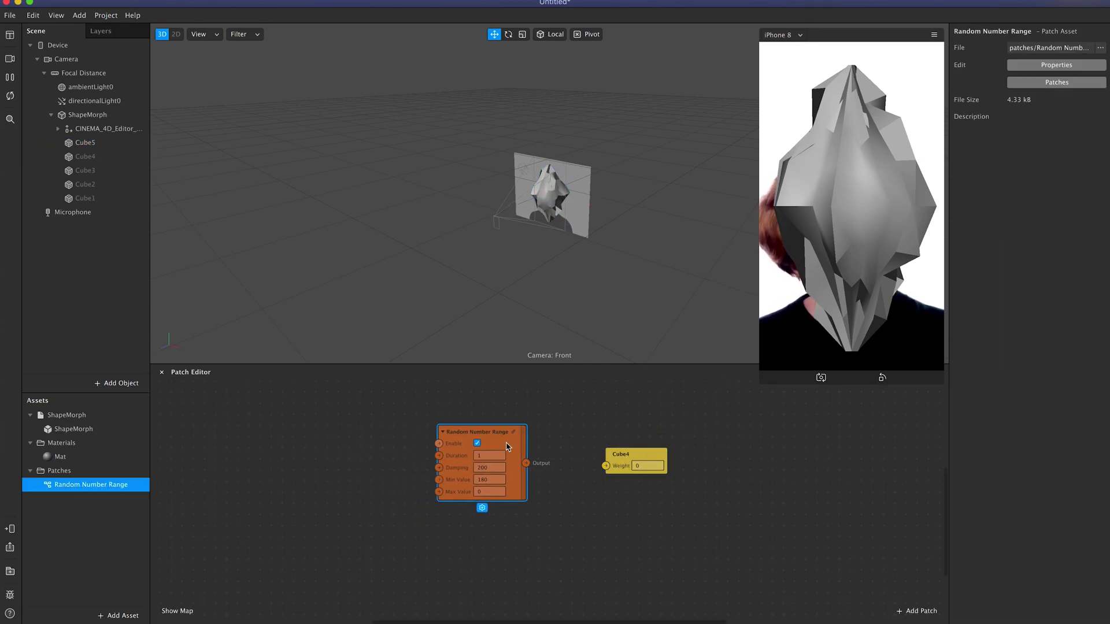
left_click(485, 482)
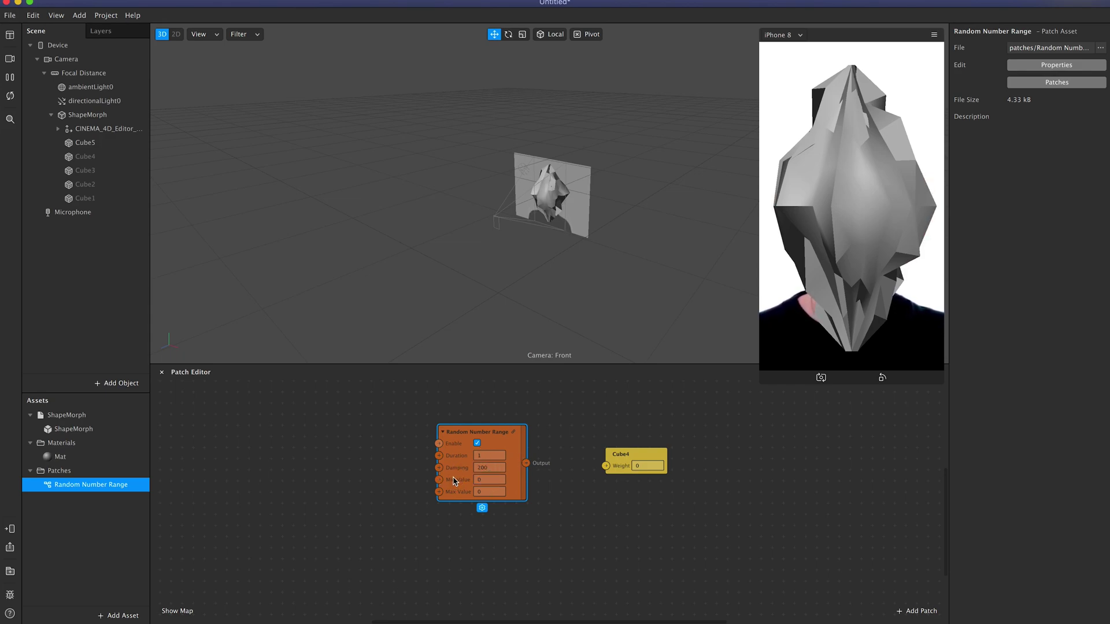
left_click(485, 492)
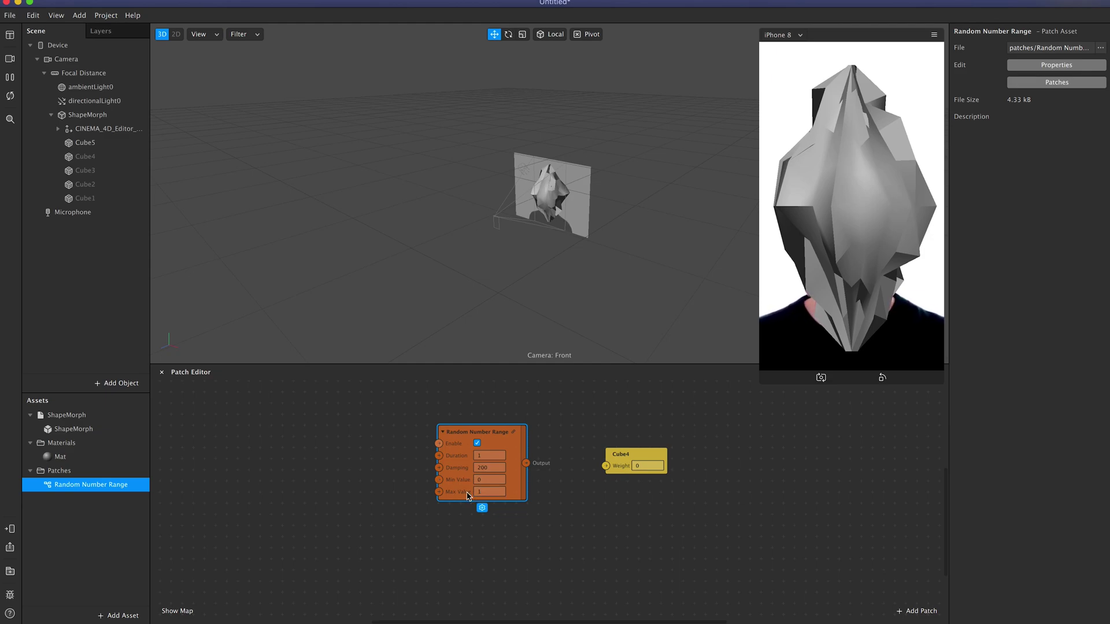
Step: Wire the random Output into Cube4's Weight and set Damping to 20
left_click_drag(525, 463, 606, 467)
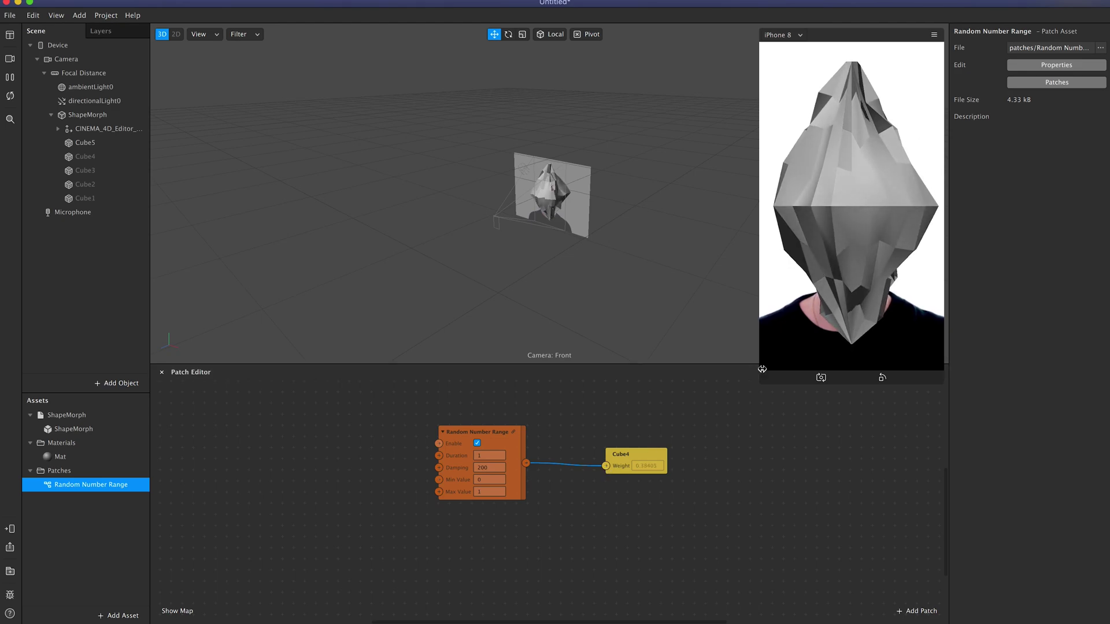
left_click_drag(764, 382, 719, 462)
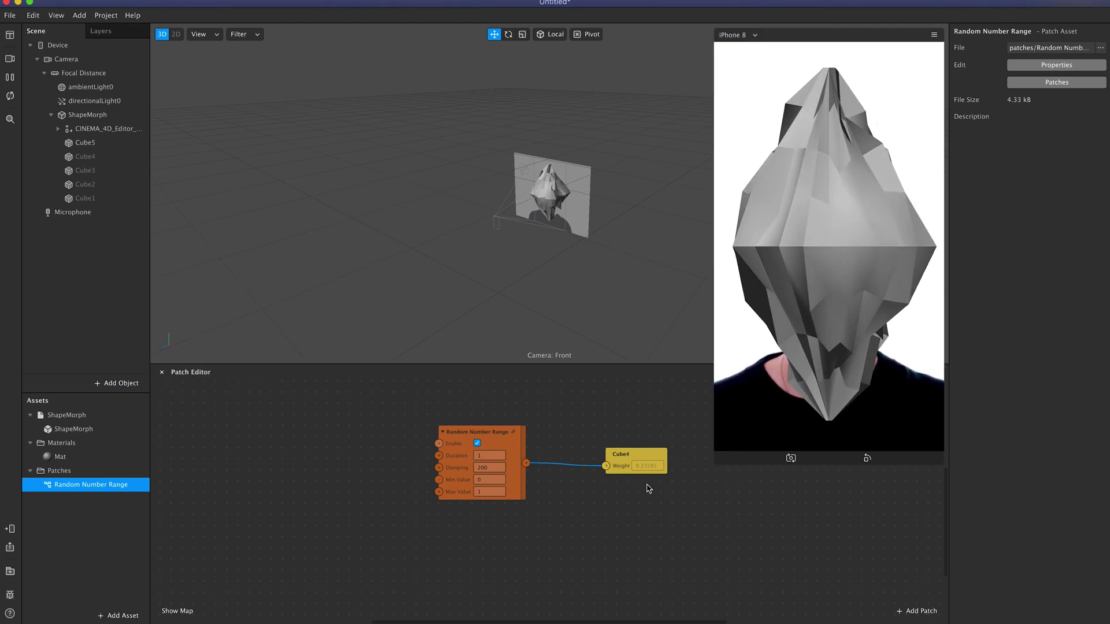
left_click(483, 468)
type("20")
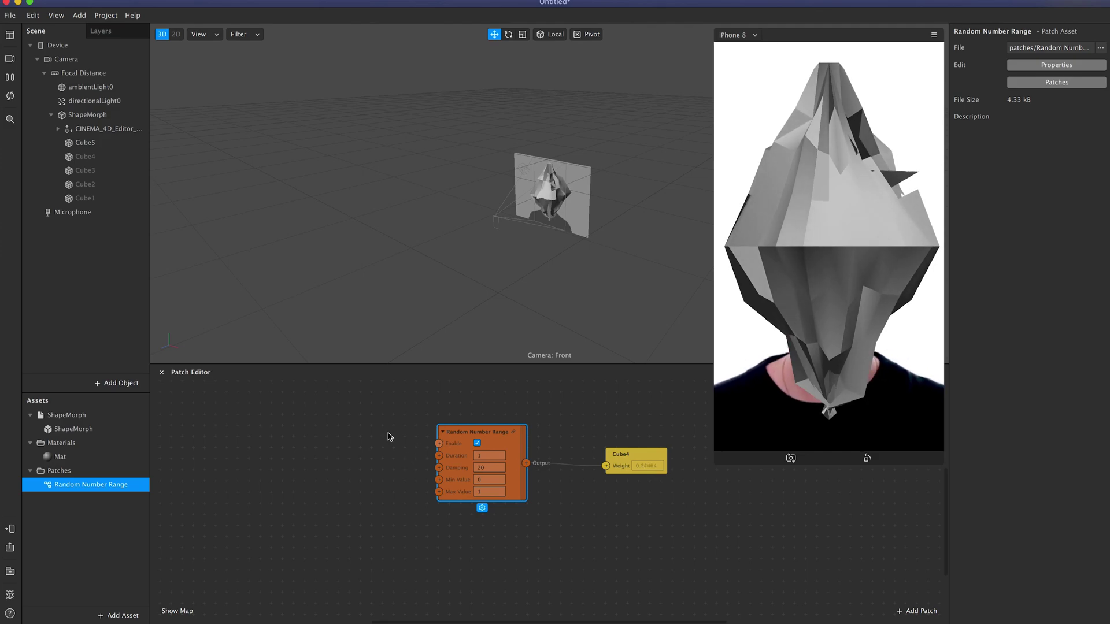
left_click(105, 145)
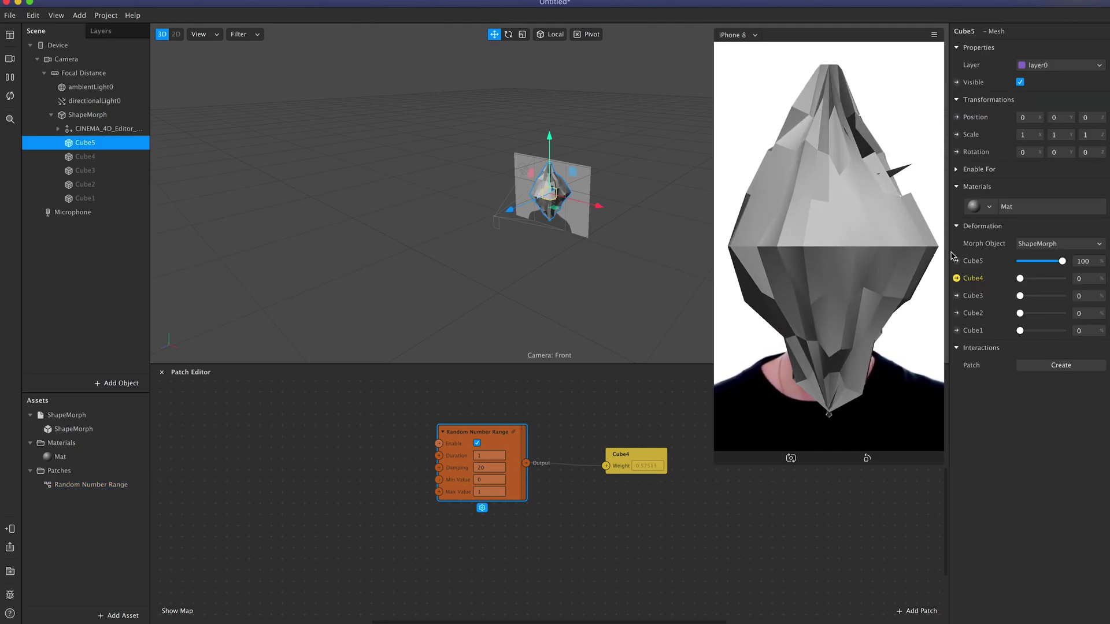
Step: Create a Cube3 weight patch and duplicate the Random Number Range patch for it
left_click(957, 295)
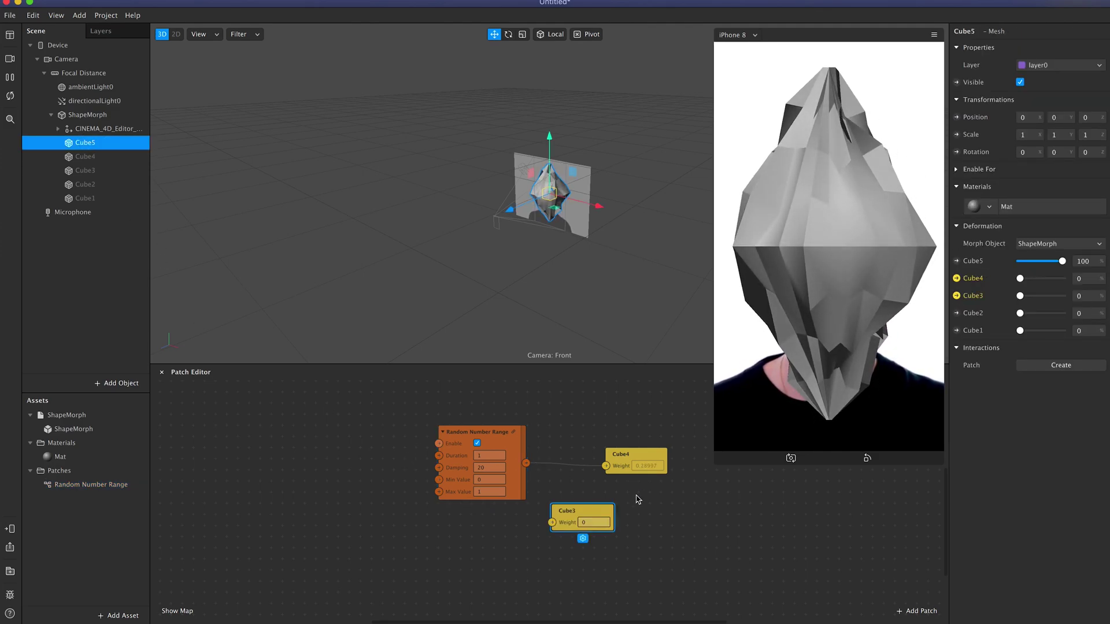
left_click_drag(588, 512, 642, 522)
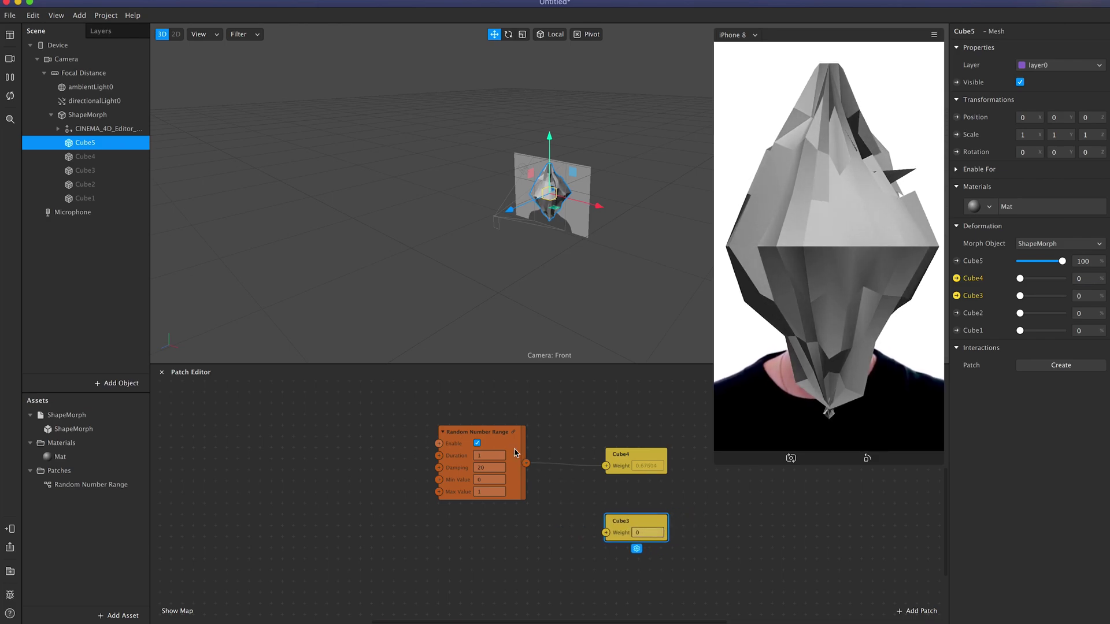
left_click_drag(504, 439, 606, 532)
key("super+c")
key("super+v")
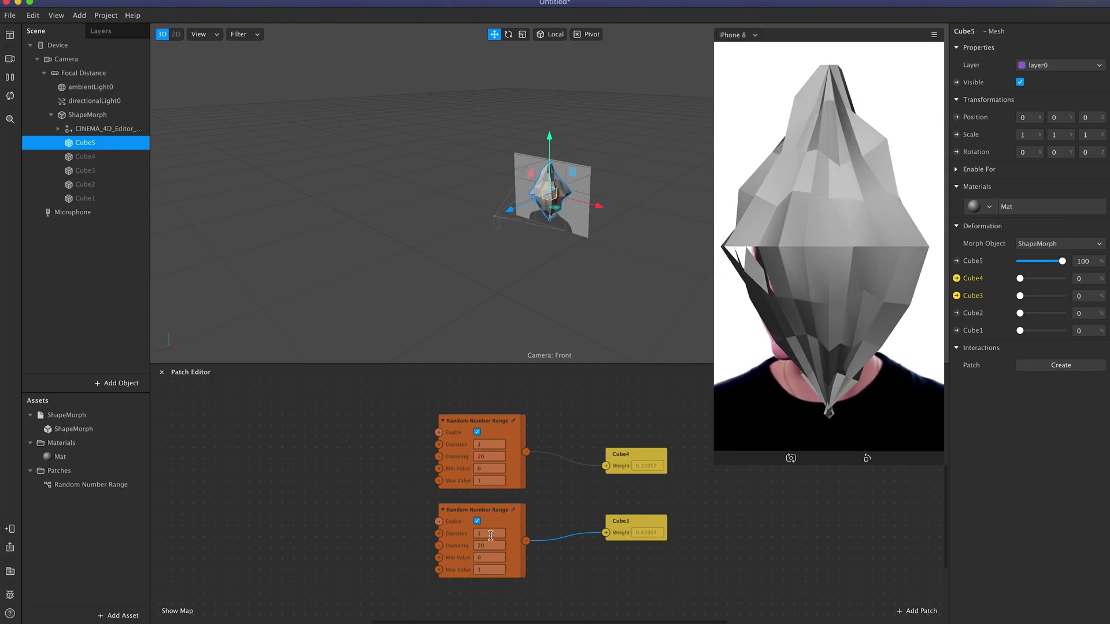
left_click(565, 568)
left_click_drag(571, 373, 568, 277)
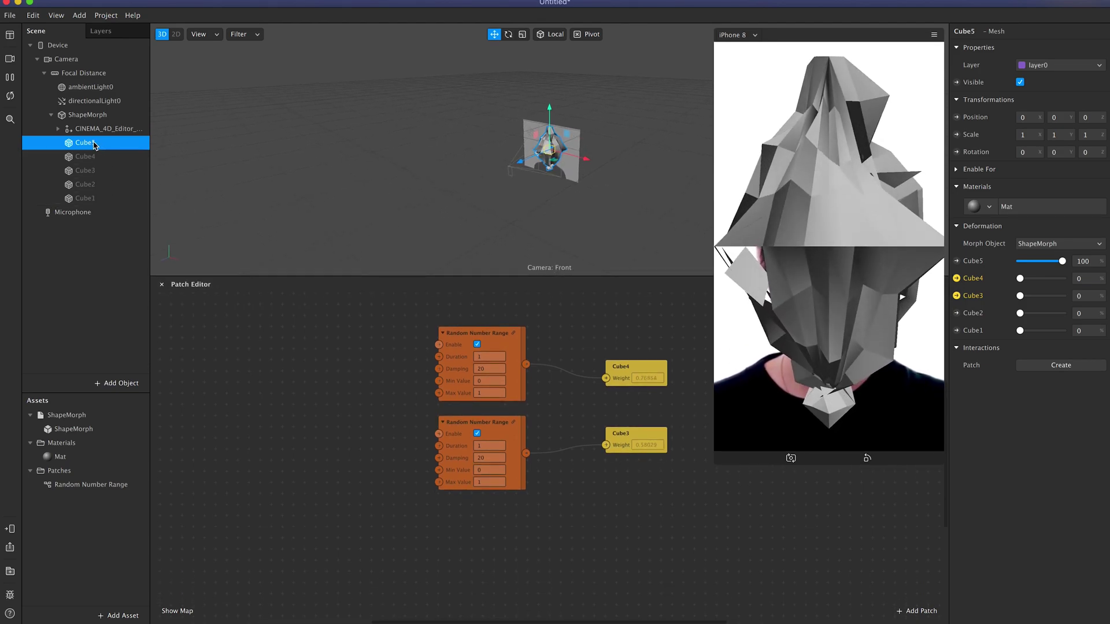
Step: Add Cube2 and Cube1 weight patches and a third random patch, stacked below Cube3
left_click(956, 331)
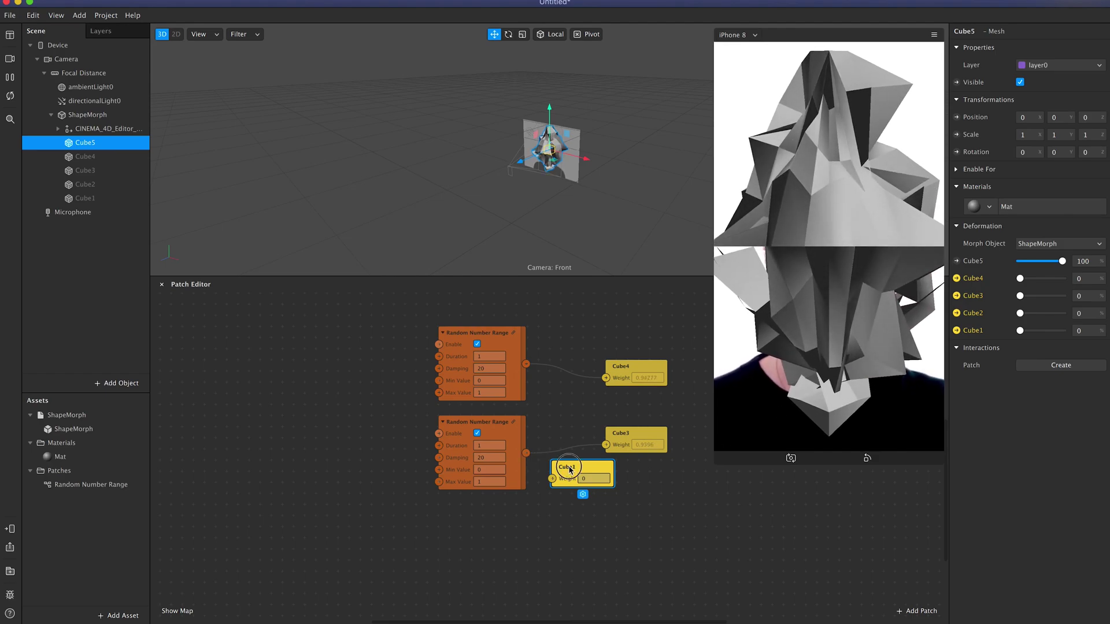
left_click_drag(567, 467, 643, 578)
left_click_drag(566, 467, 634, 511)
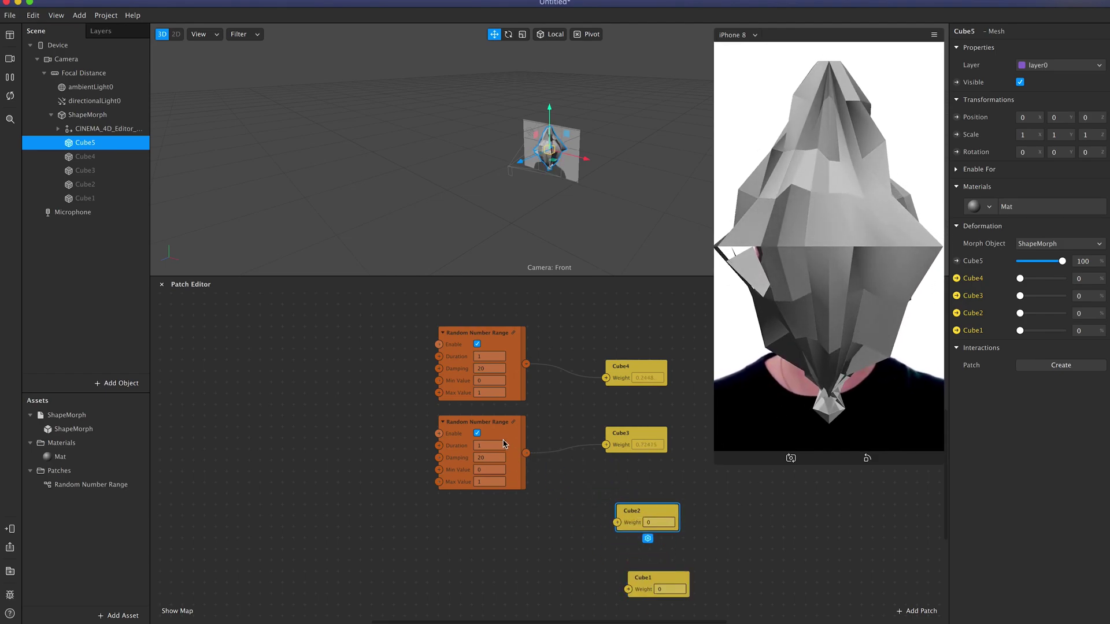
left_click(505, 441)
key("super+d")
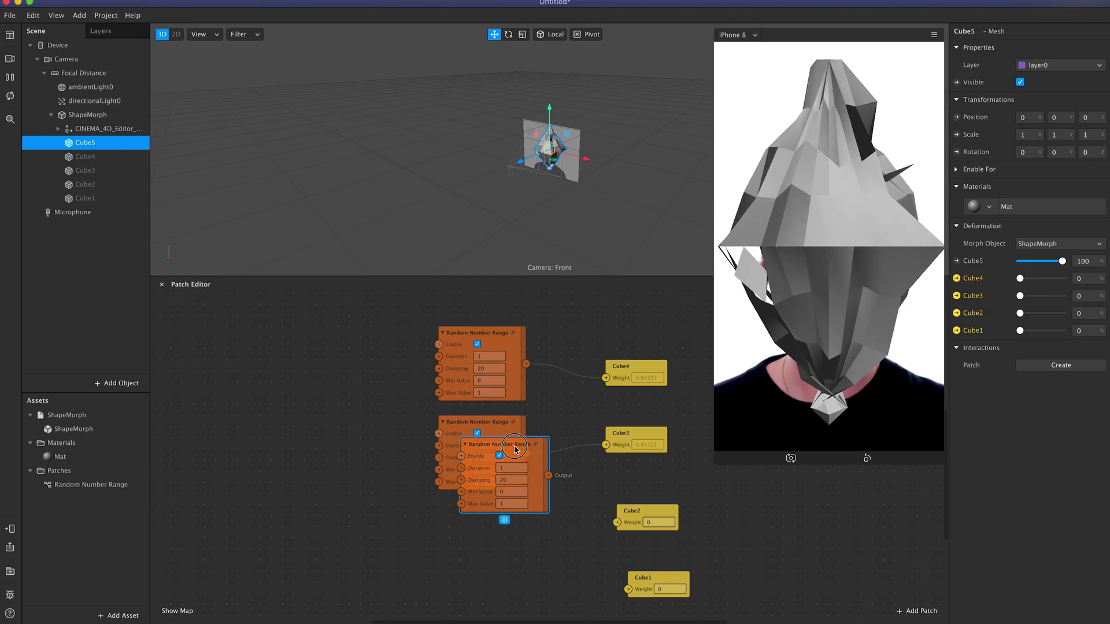
left_click_drag(492, 457, 617, 522)
left_click_drag(646, 582, 635, 582)
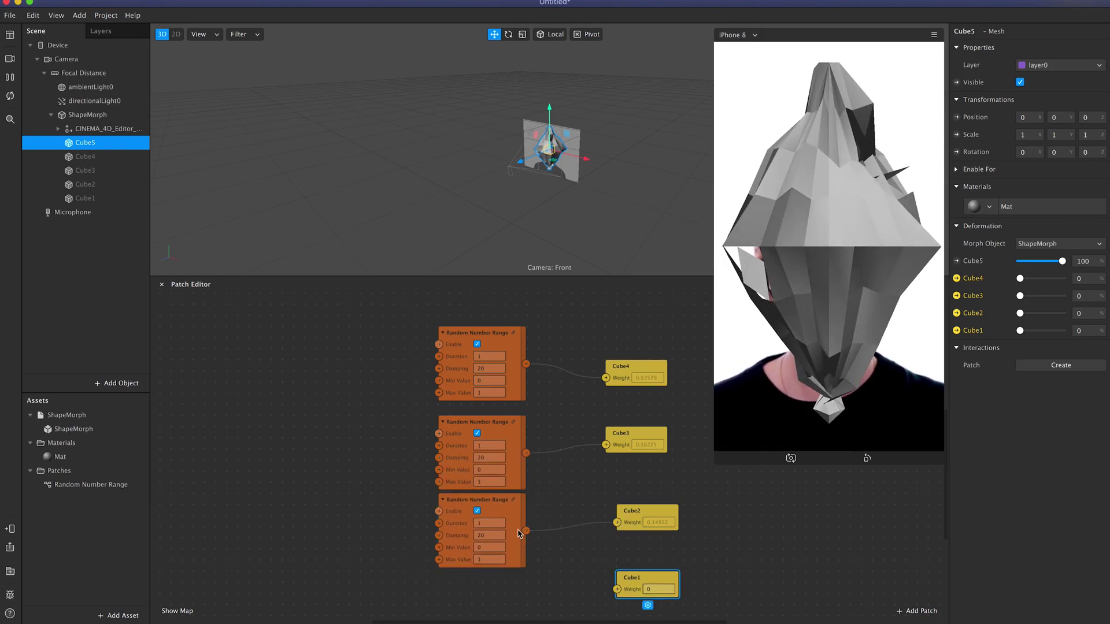
Step: Duplicate a fourth random patch below the third and connect it to a weight
left_click(503, 518)
key("super+d")
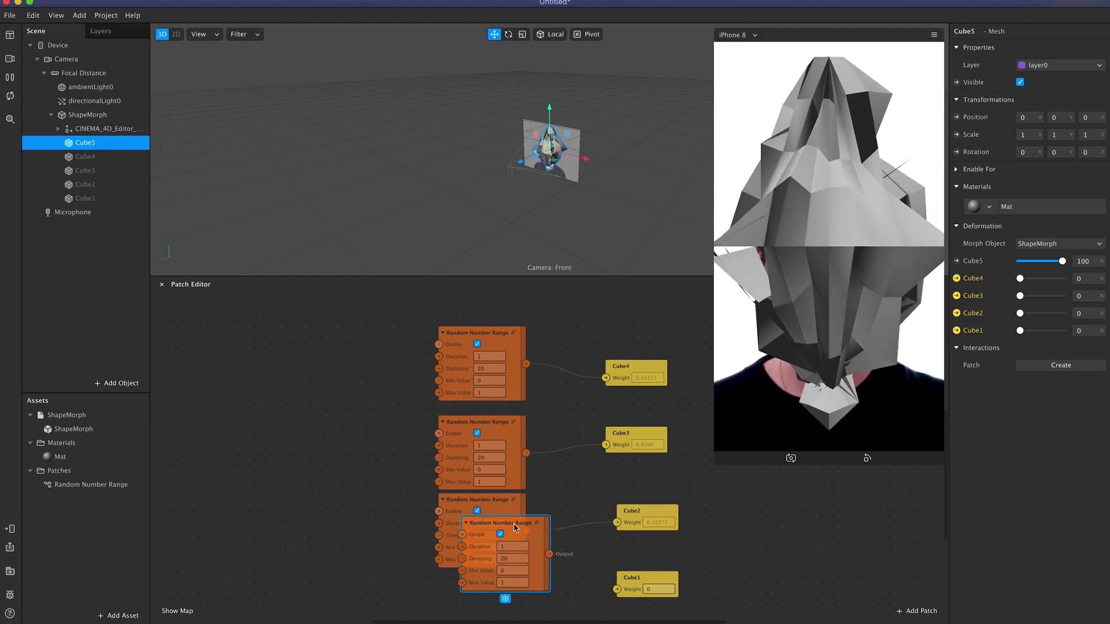
left_click_drag(516, 528, 493, 583)
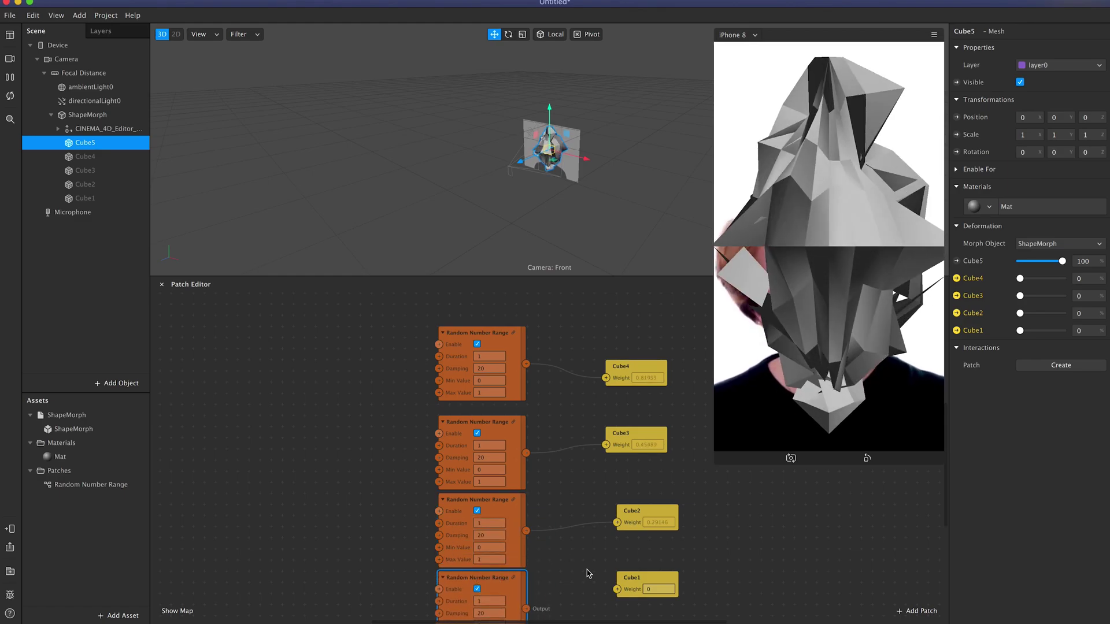
scroll(588, 574, "down", 3)
left_click_drag(525, 558, 615, 540)
scroll(580, 521, "right", 5)
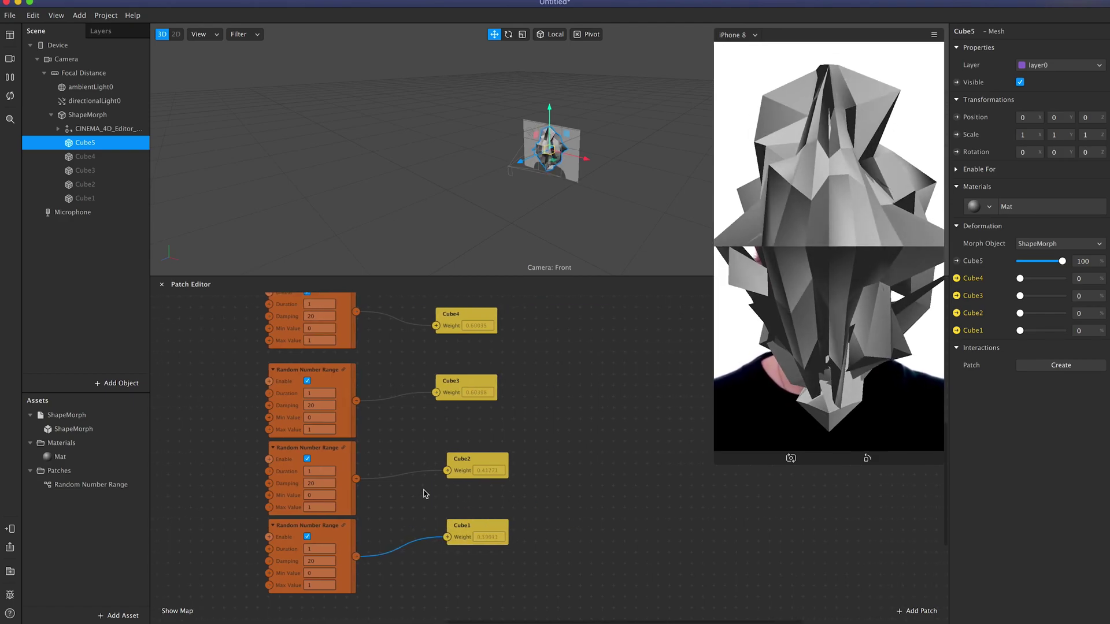
Step: Set the four Random Number Range durations to 1, 1.2, 1.4 and 1.6
left_click(321, 305)
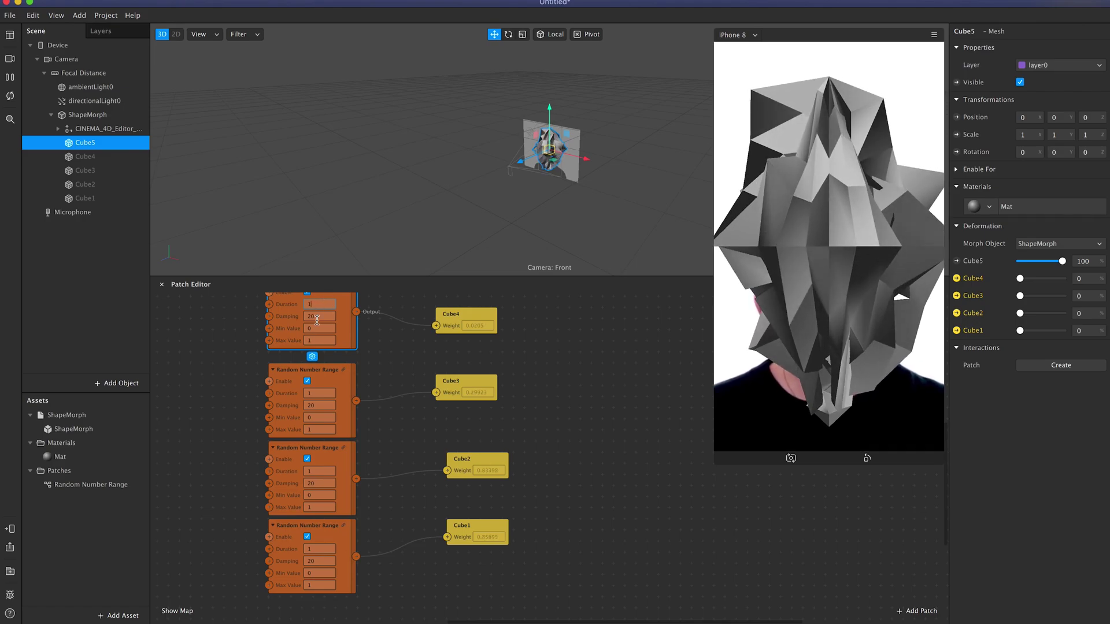
left_click(291, 395)
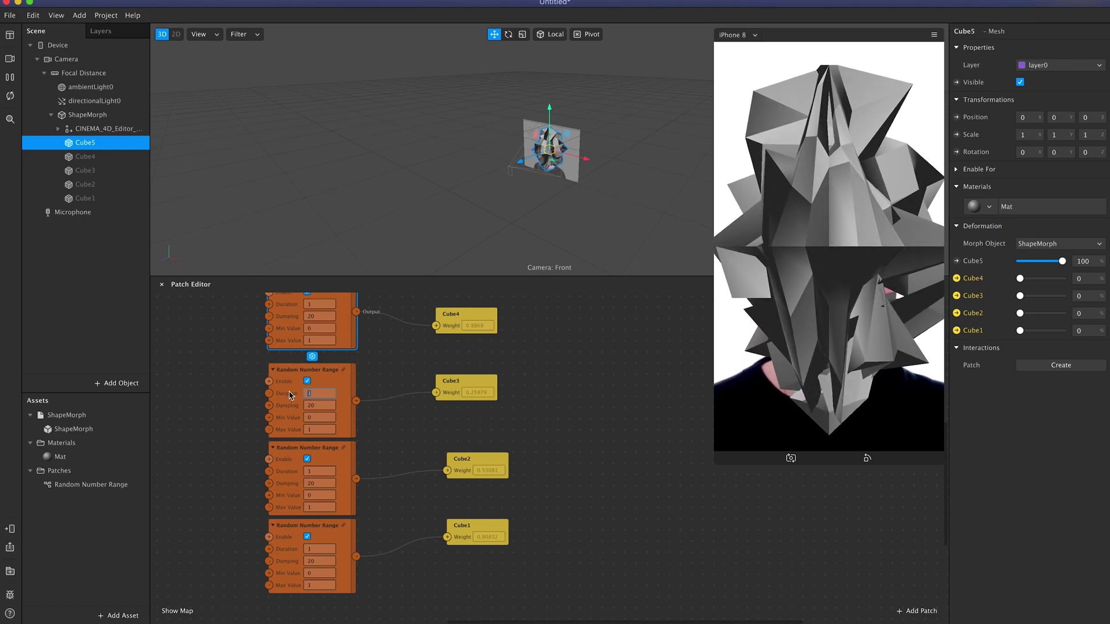
left_click(325, 472)
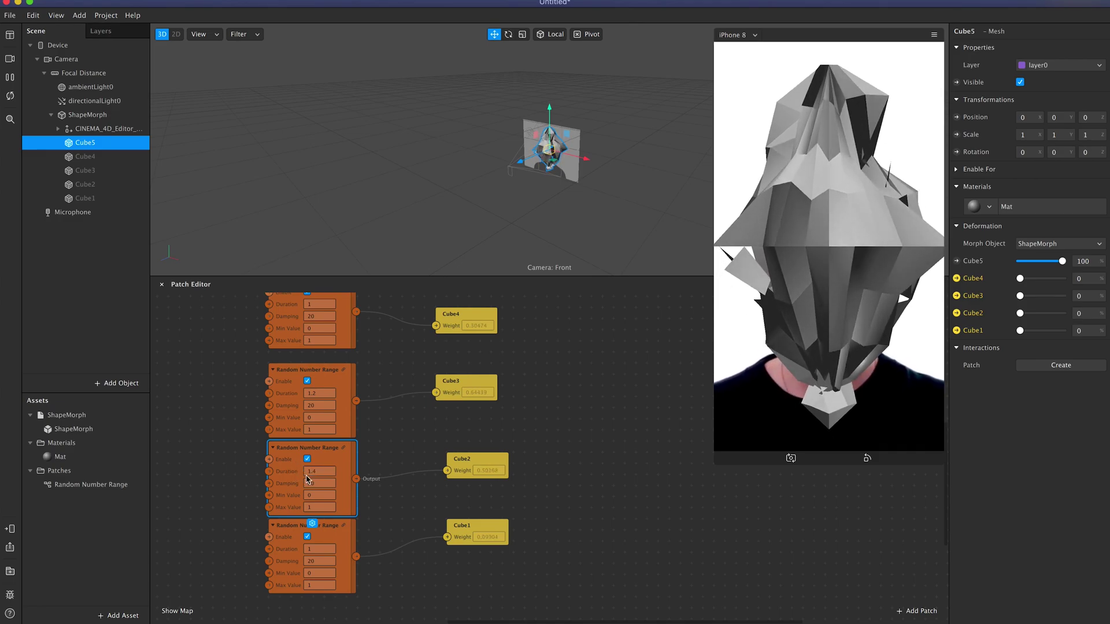
left_click(294, 549)
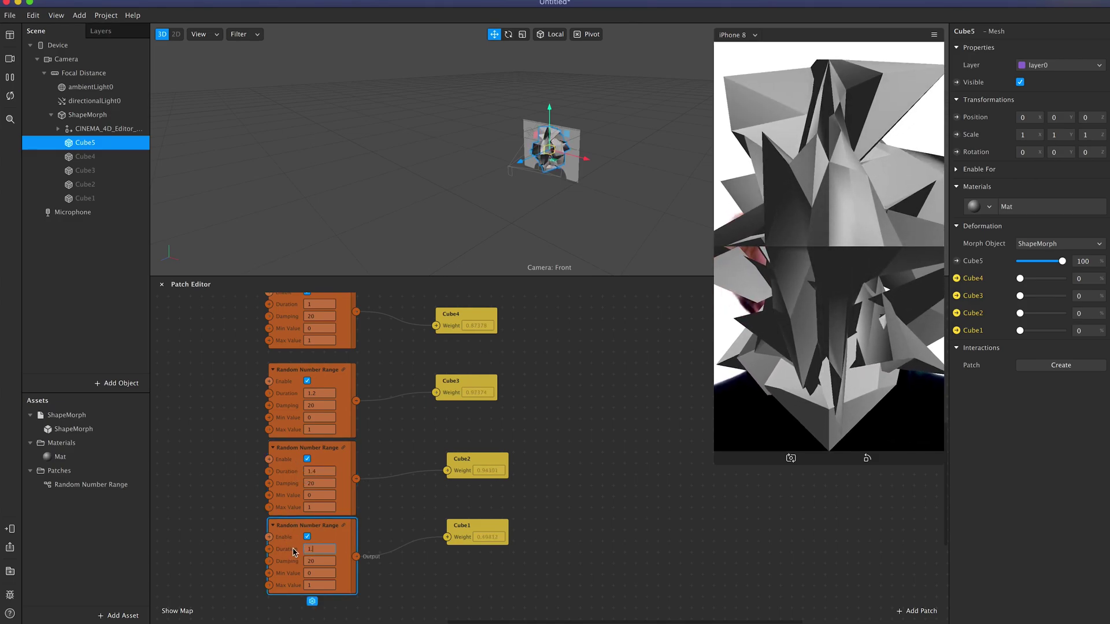
type(".6")
key("Return")
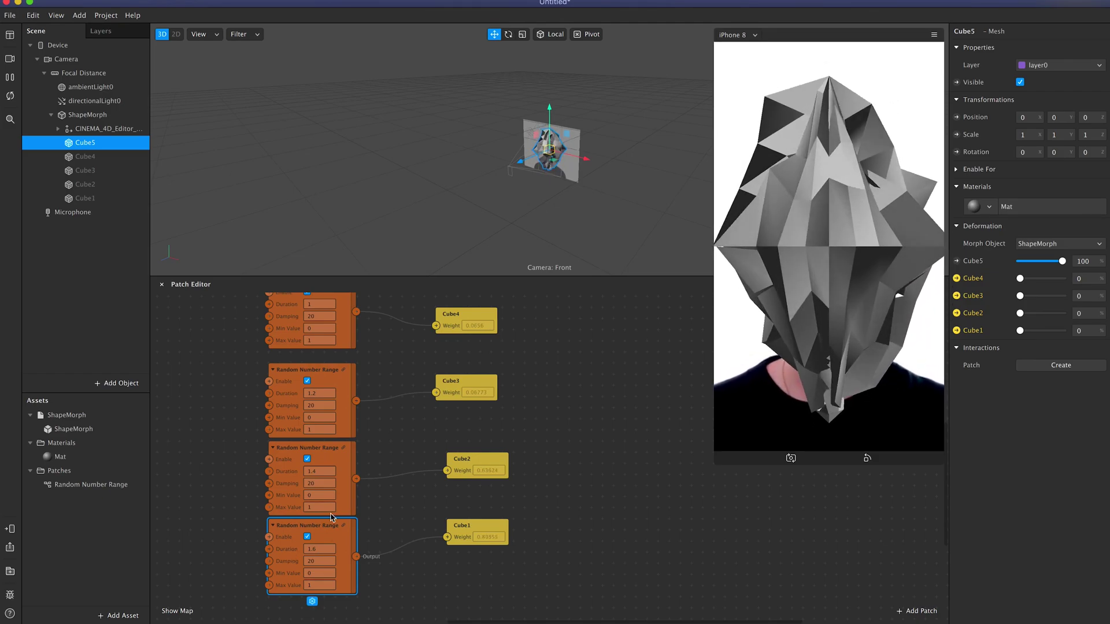
left_click(319, 304)
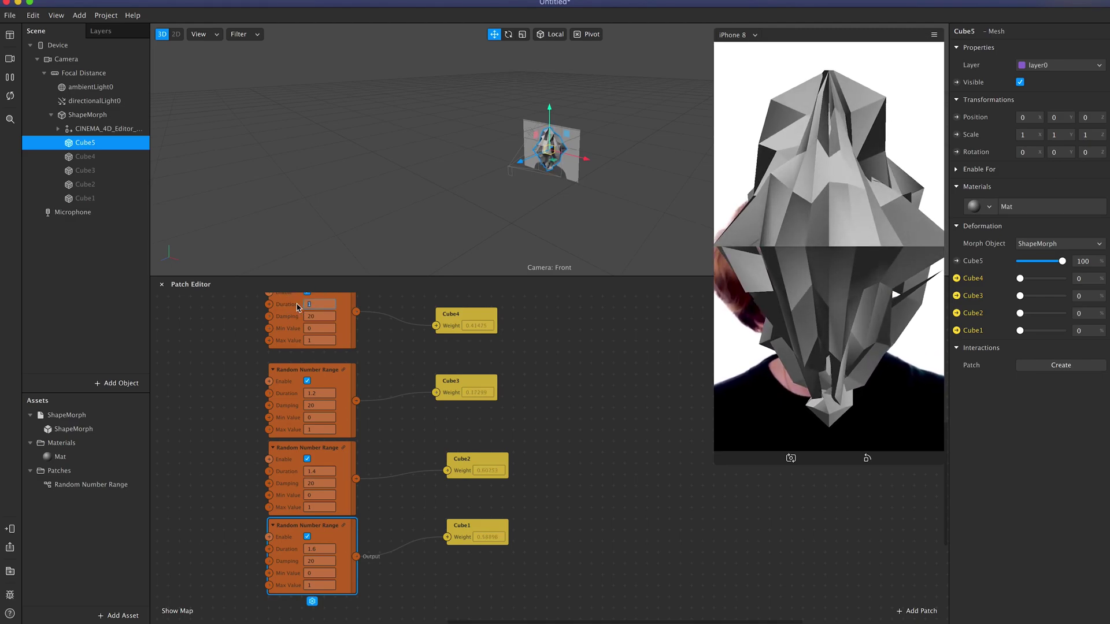
left_click(199, 373)
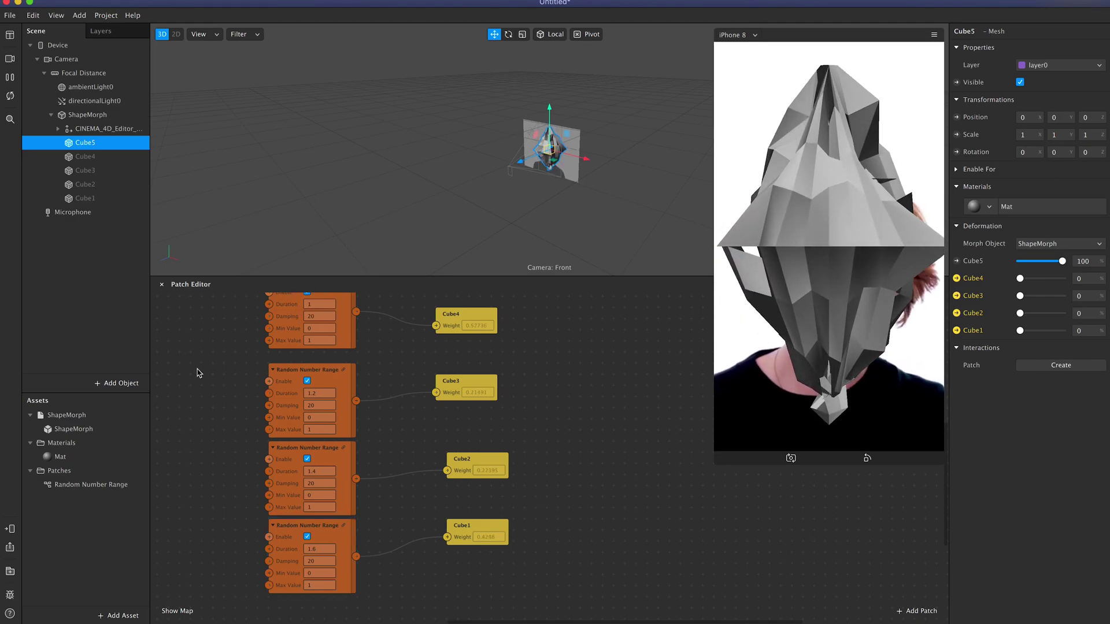
Step: Add a Spin animation to ShapeMorph and place its patches below the others
left_click(82, 119)
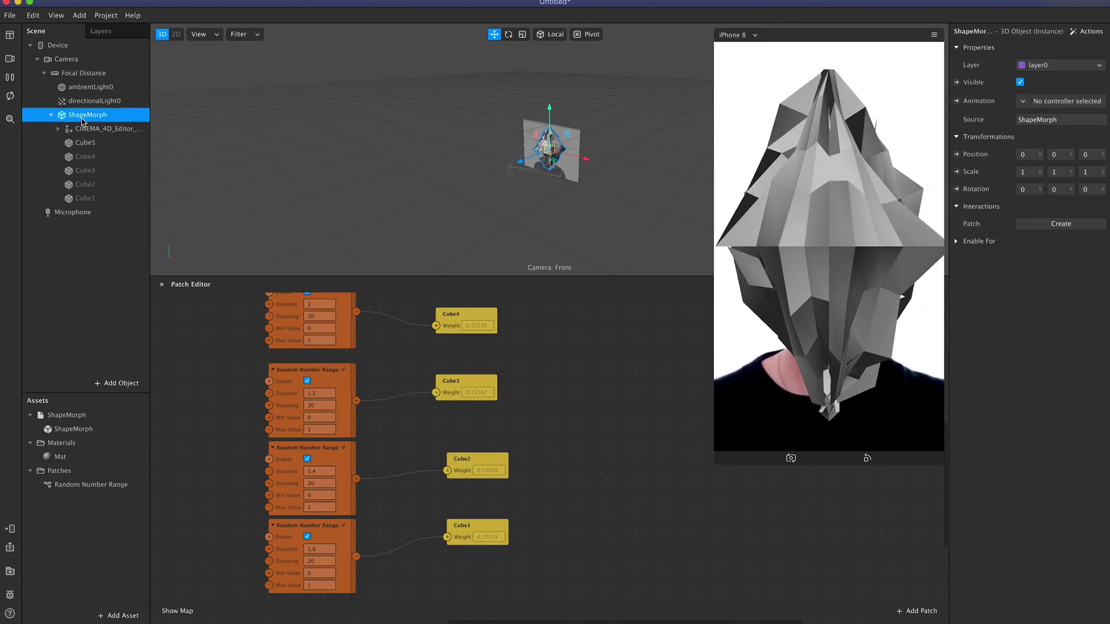
left_click(1087, 32)
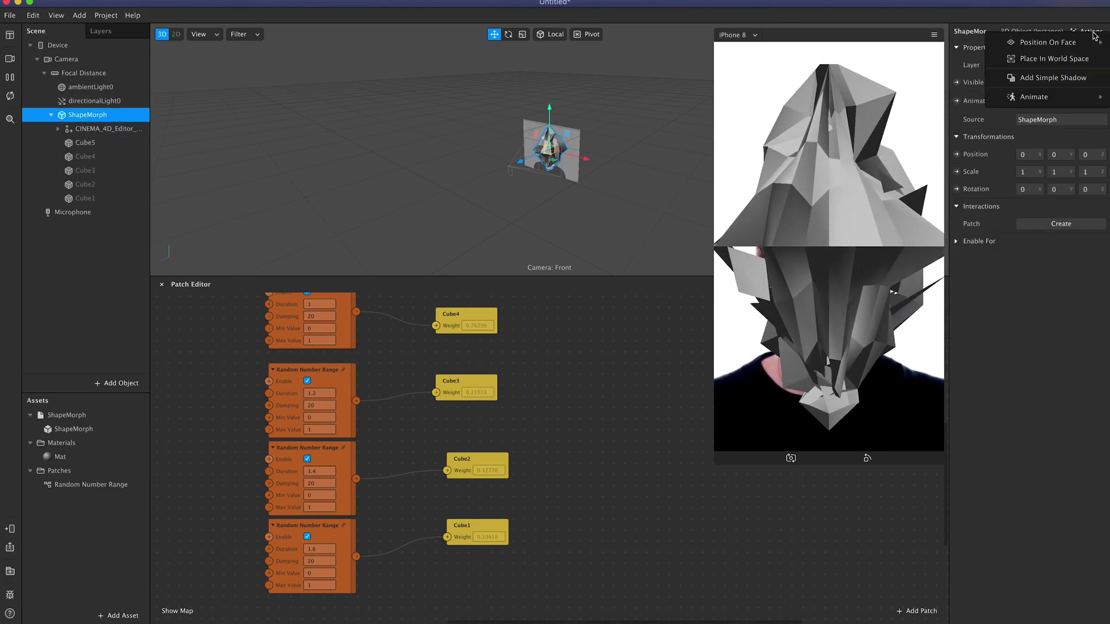
mouse_move(1036, 98)
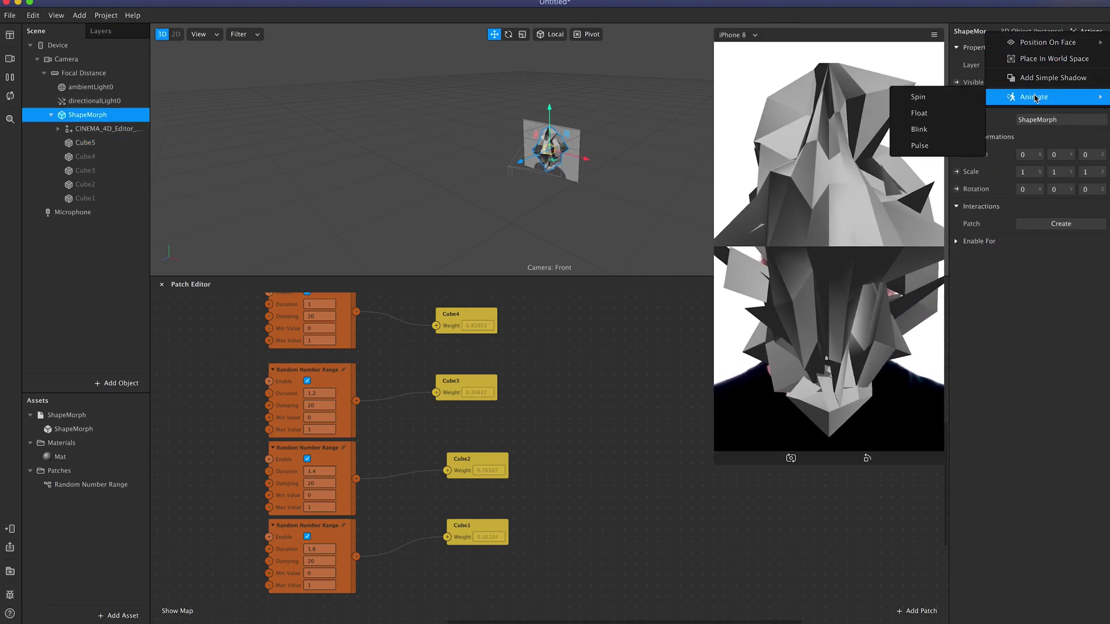
left_click(939, 99)
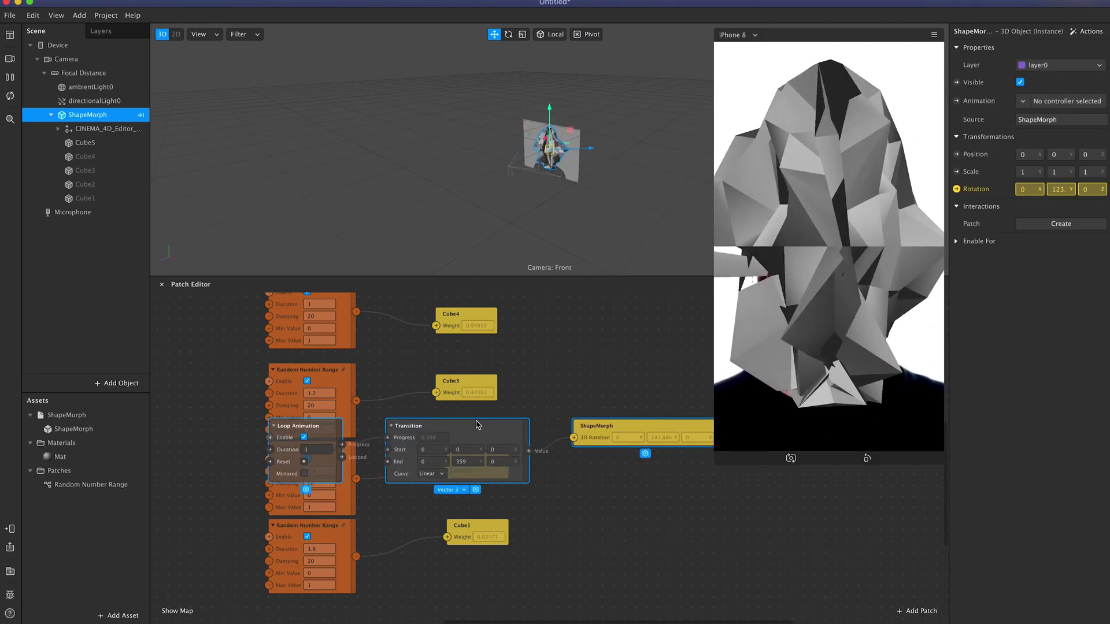
left_click_drag(477, 425, 751, 520)
left_click(703, 469)
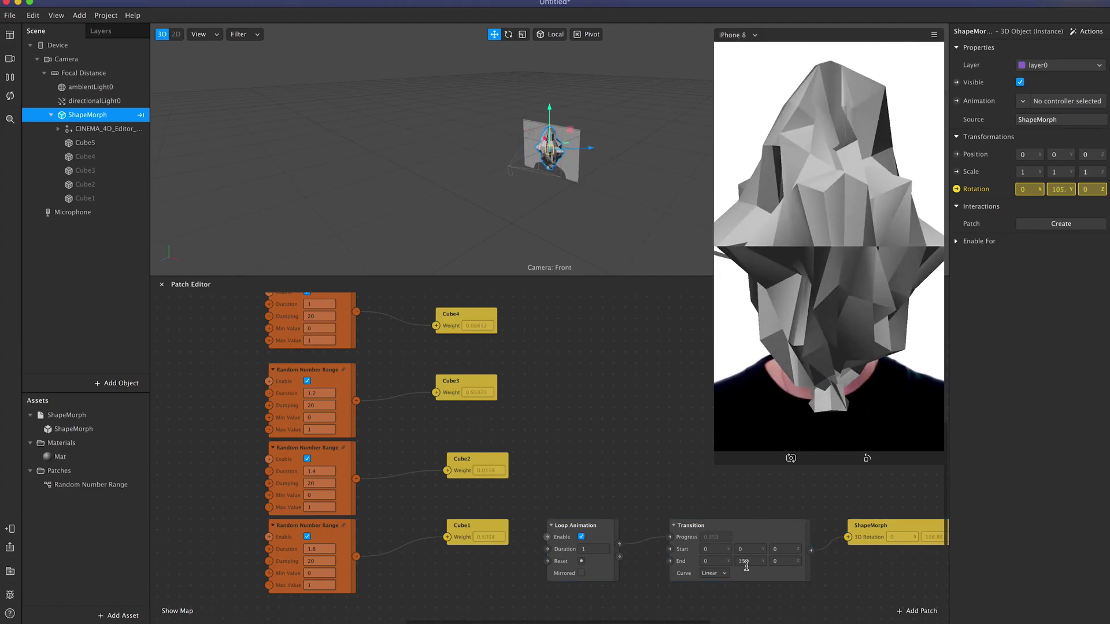
Step: Set the Loop Animation duration to 5 seconds
left_click(602, 551)
type("5")
key("Return")
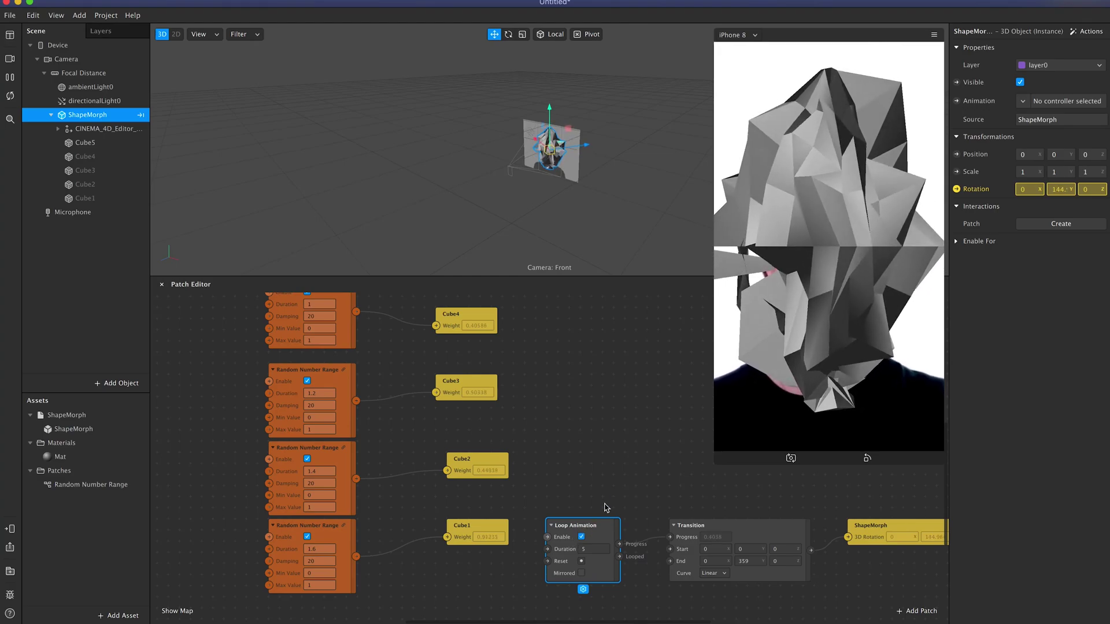
left_click(843, 570)
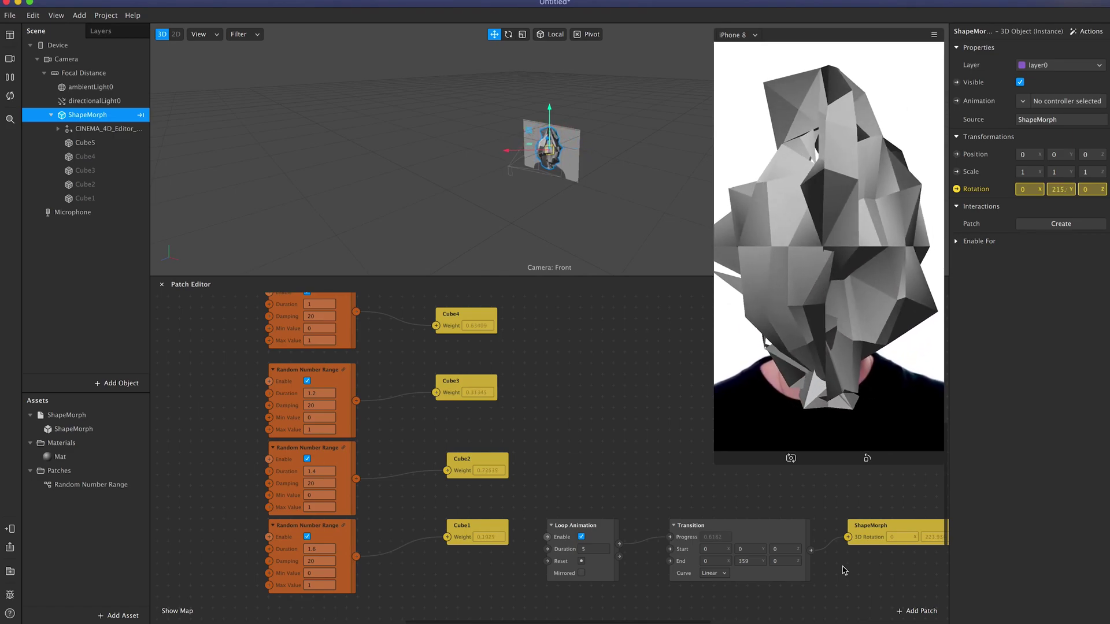
Step: Extract the camera feed as a texture and set Mat's Diffuse Texture to cameraTexture0
left_click(62, 60)
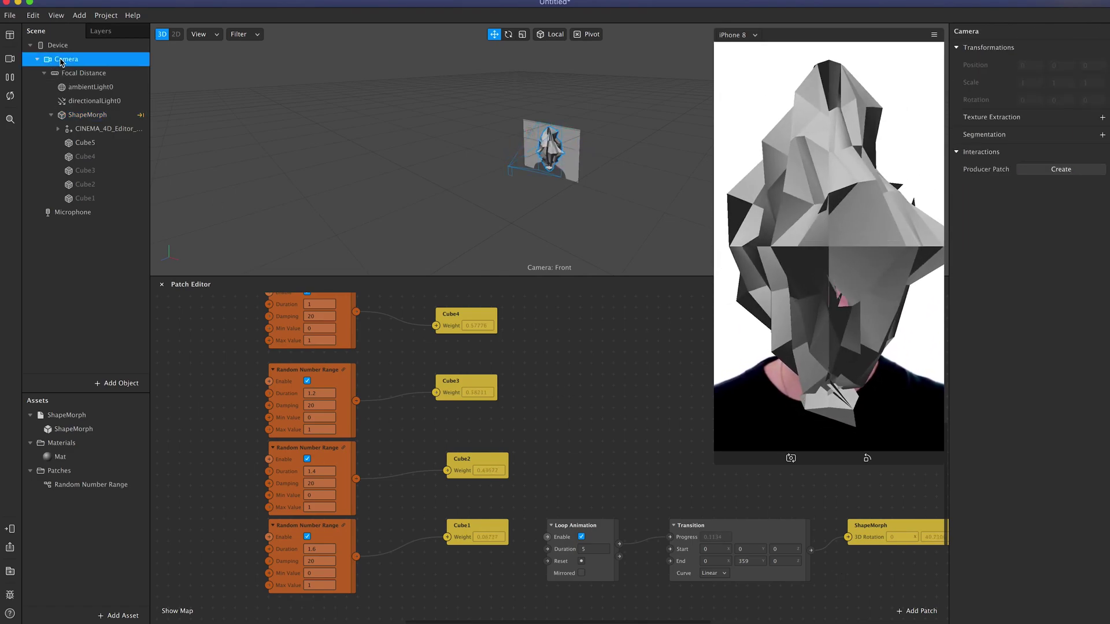
left_click(1103, 118)
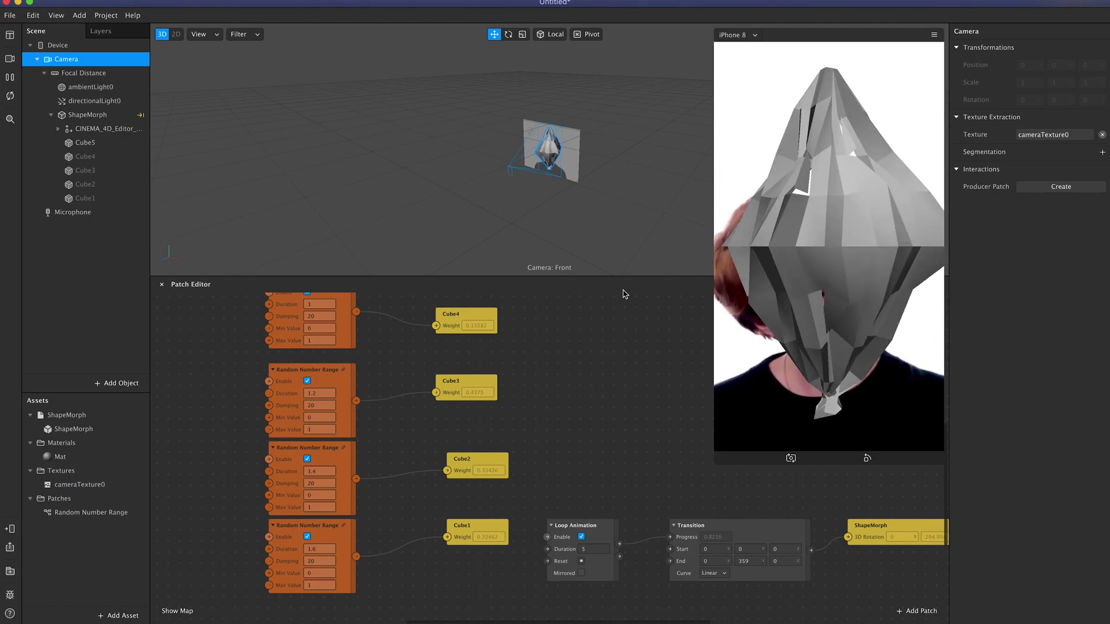
double_click(60, 457)
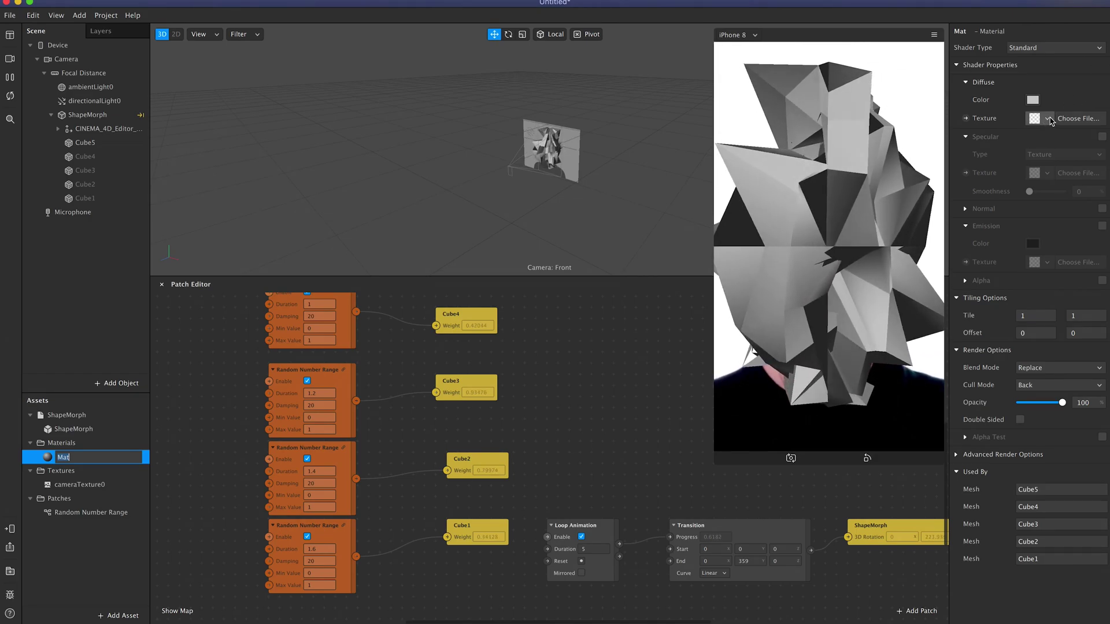
left_click(1048, 118)
left_click(1032, 139)
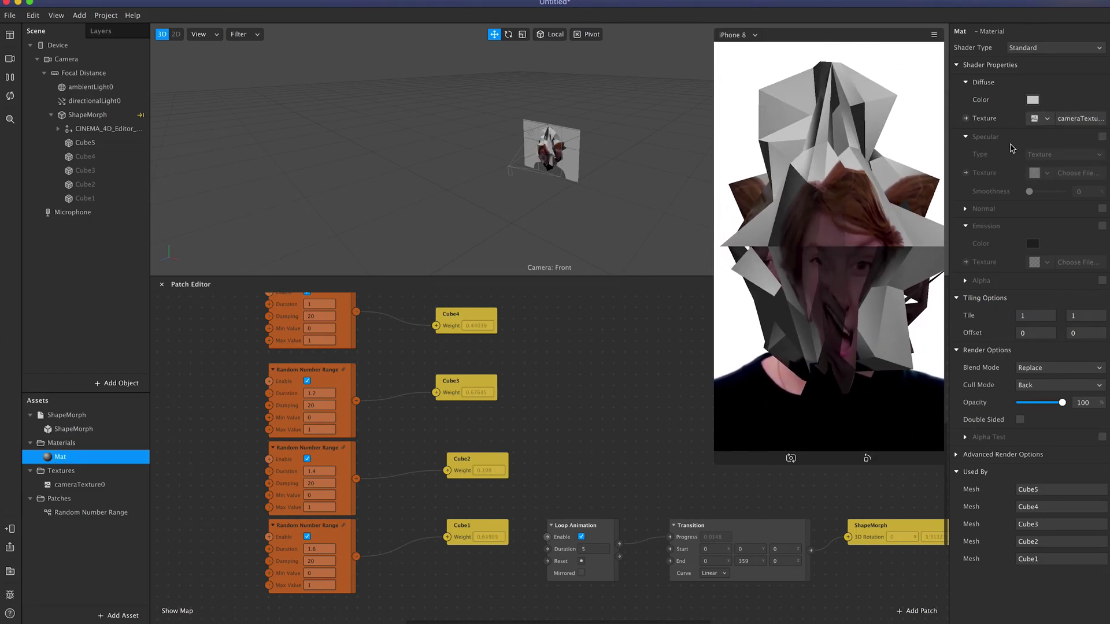
Step: Rename the material to Person and preview through the FaceTime HD Camera
double_click(61, 457)
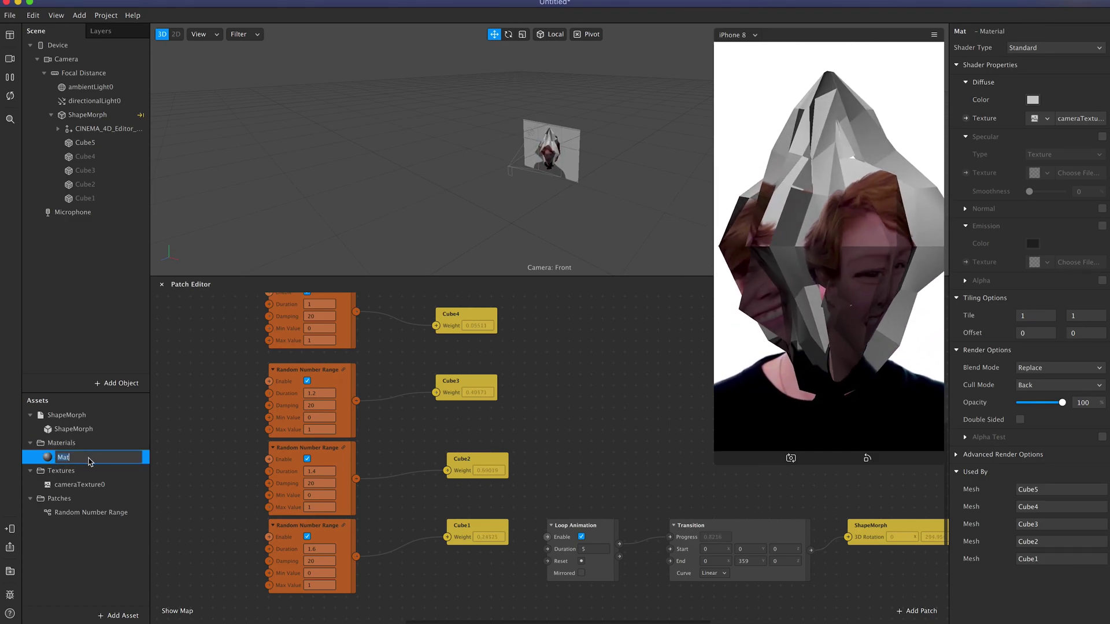
key("Return")
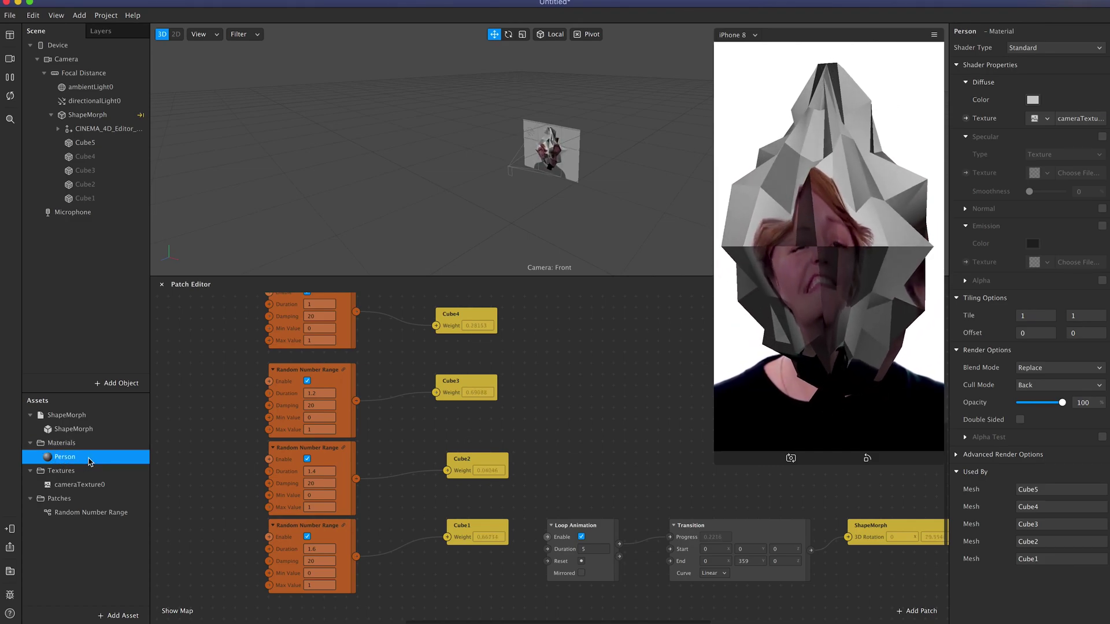
left_click(10, 58)
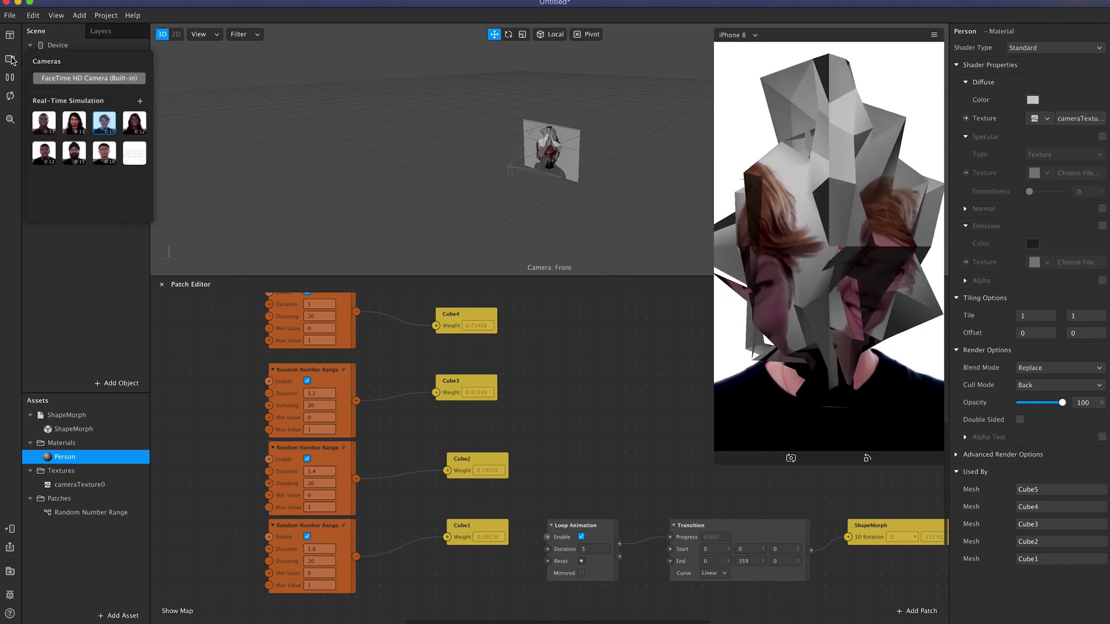
left_click(68, 79)
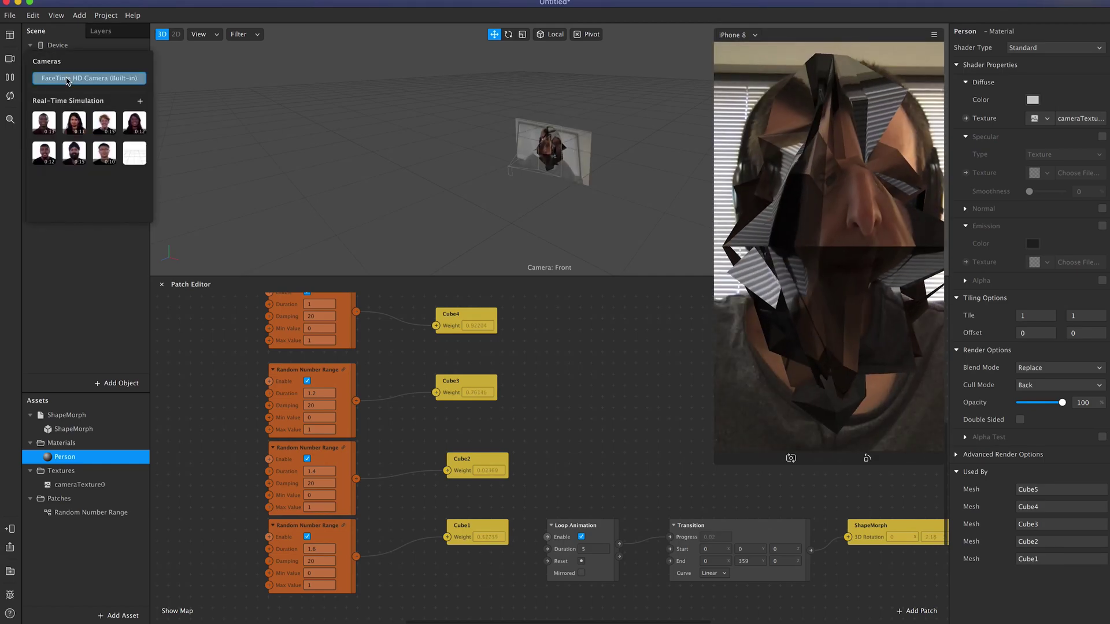
left_click(638, 374)
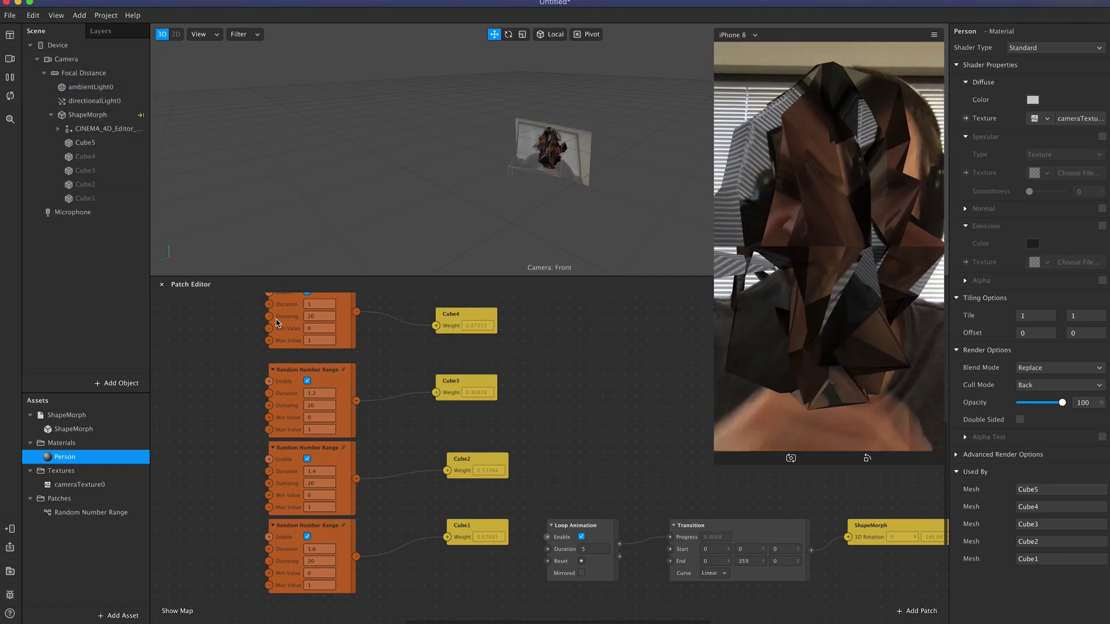
Step: Insert a Rectangle object, creating canvas0 with rectangle0
left_click(106, 387)
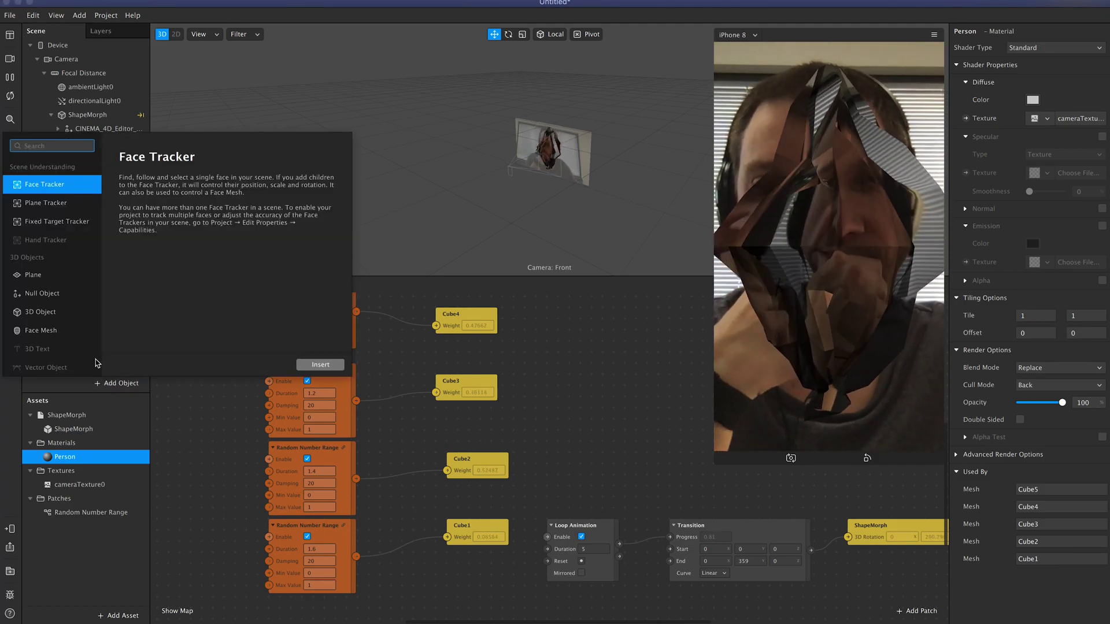
scroll(75, 333, "down", 3)
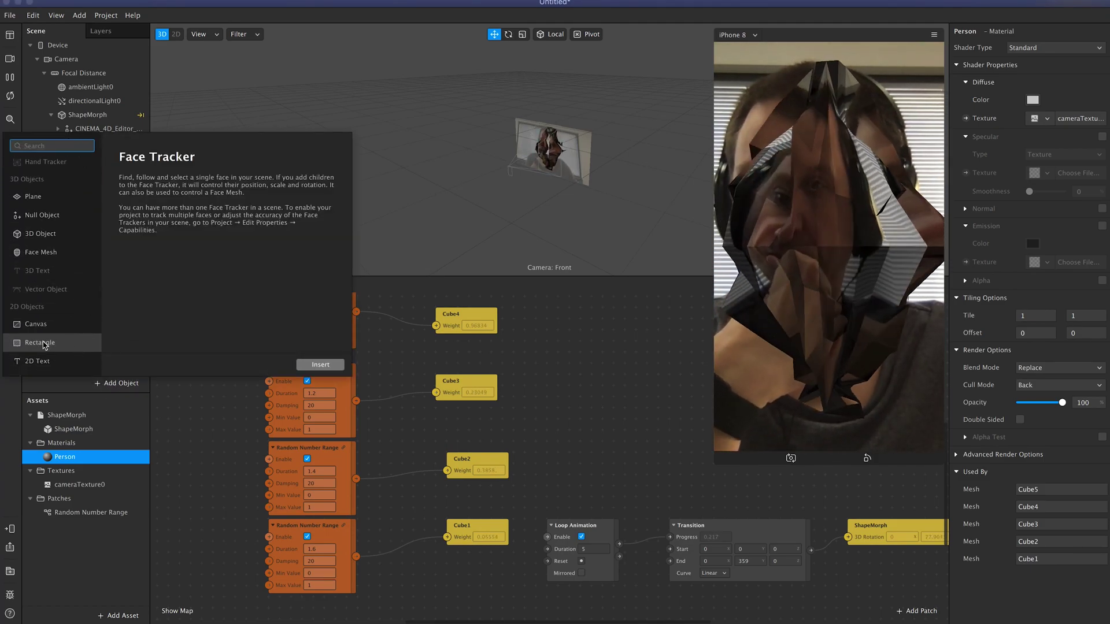
left_click(76, 341)
left_click(321, 365)
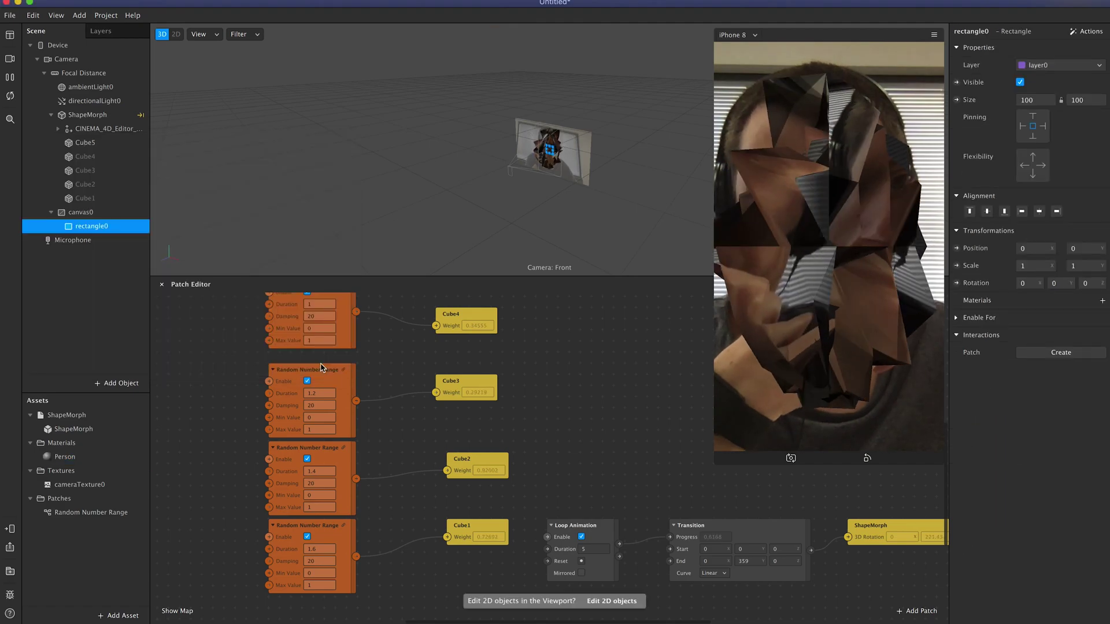
left_click(83, 214)
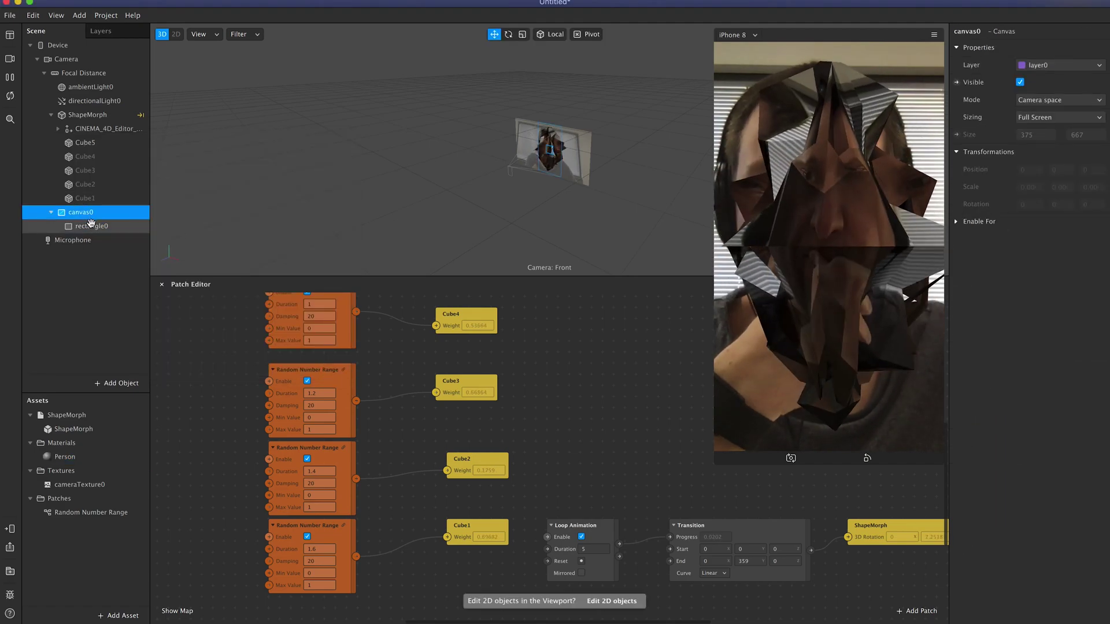
Step: Set rectangle0 to Fill Width and Fill Height and create a new material for it
left_click(91, 227)
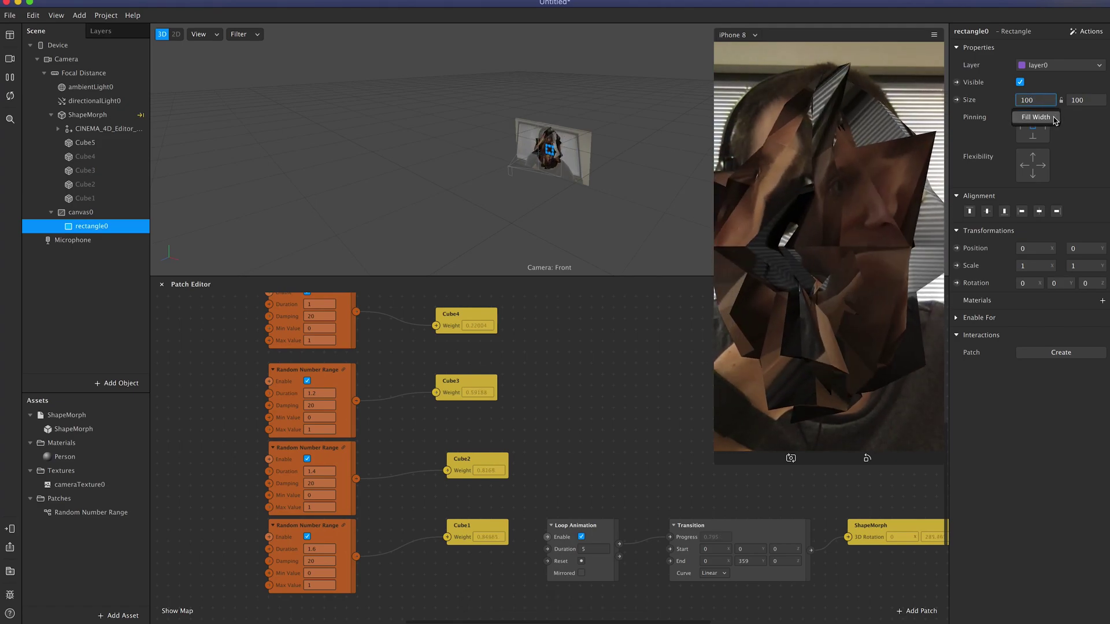
left_click(1056, 121)
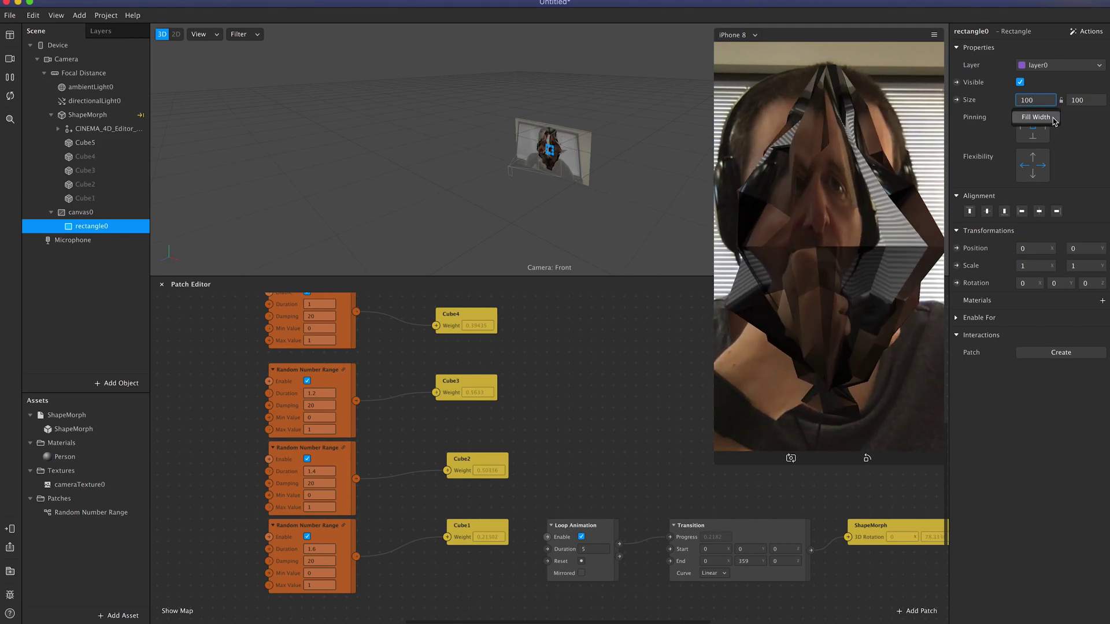
left_click(1087, 102)
left_click(1090, 116)
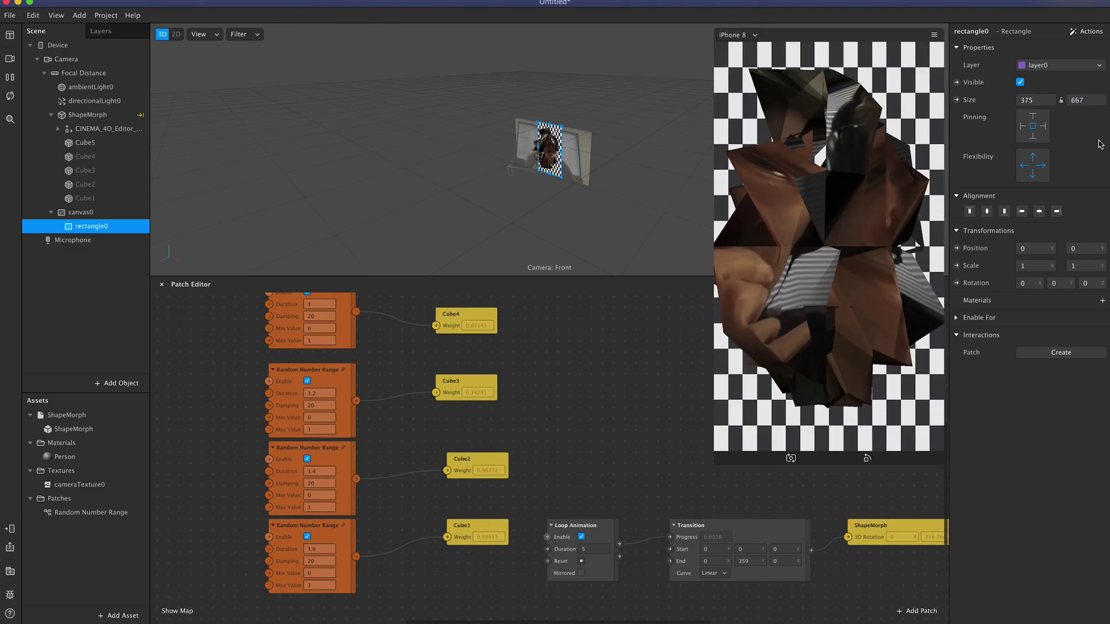
left_click(1103, 301)
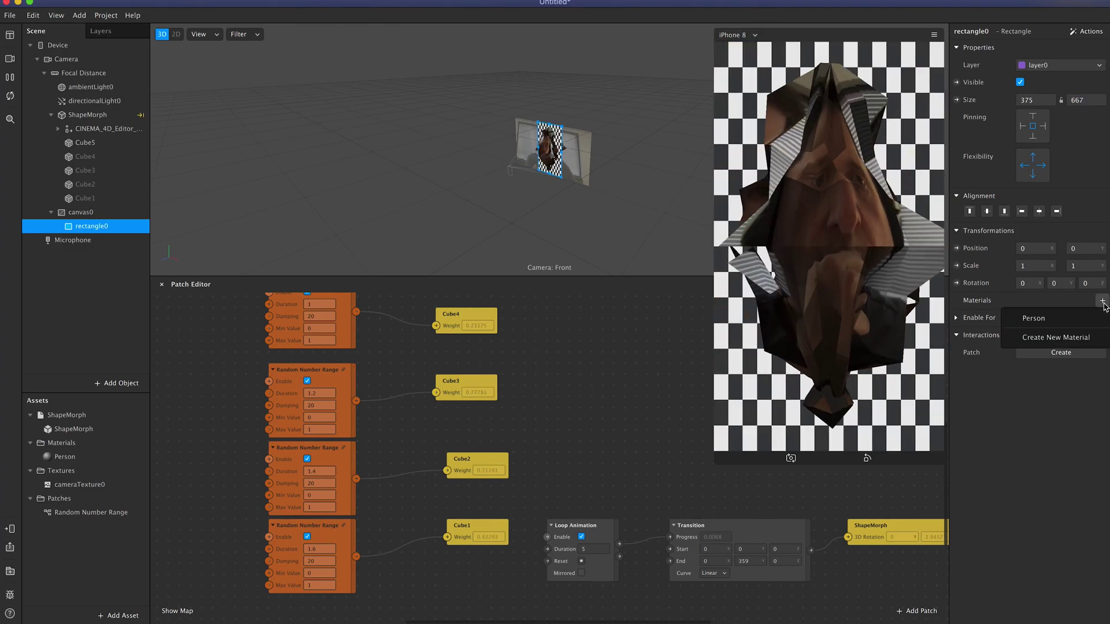
left_click(1044, 336)
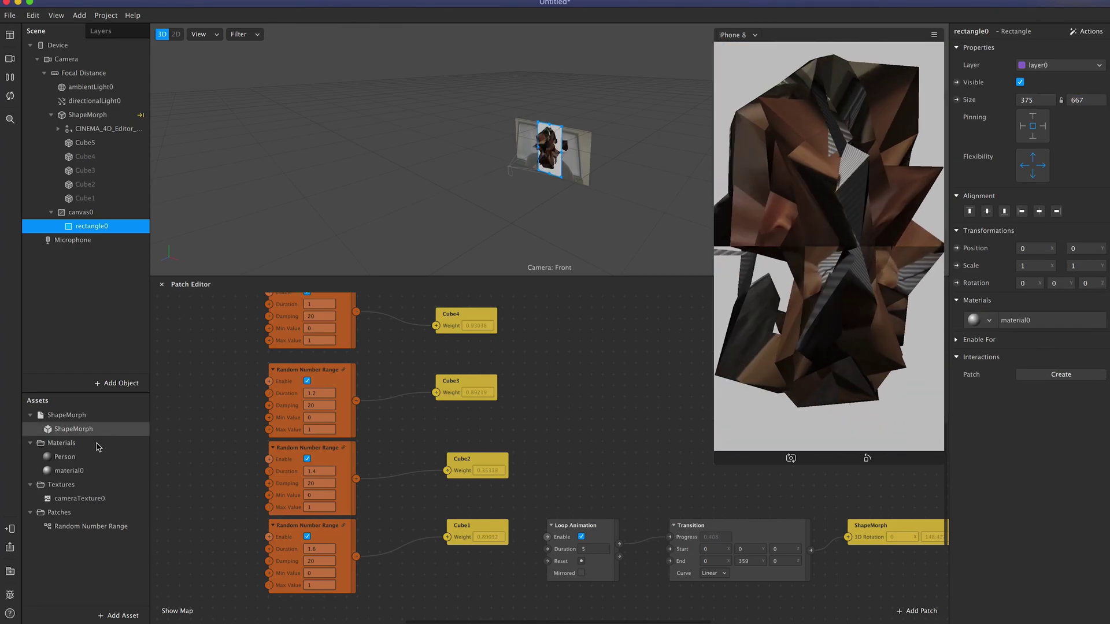
Step: Rename material0 to BG and set its diffuse colour to near black
double_click(69, 472)
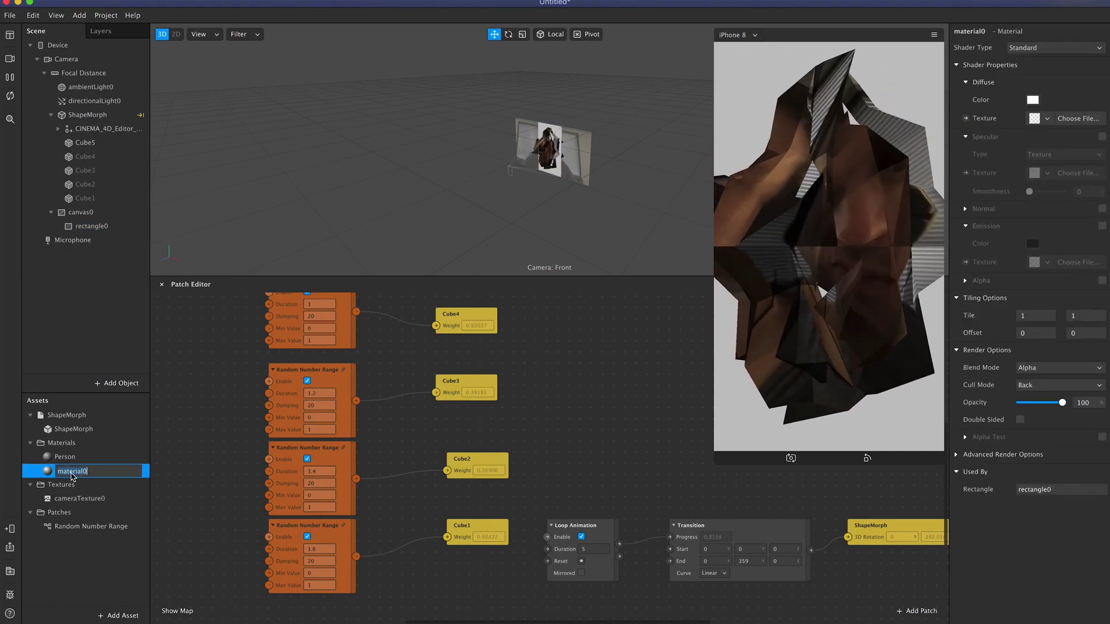
type("BG")
key("Return")
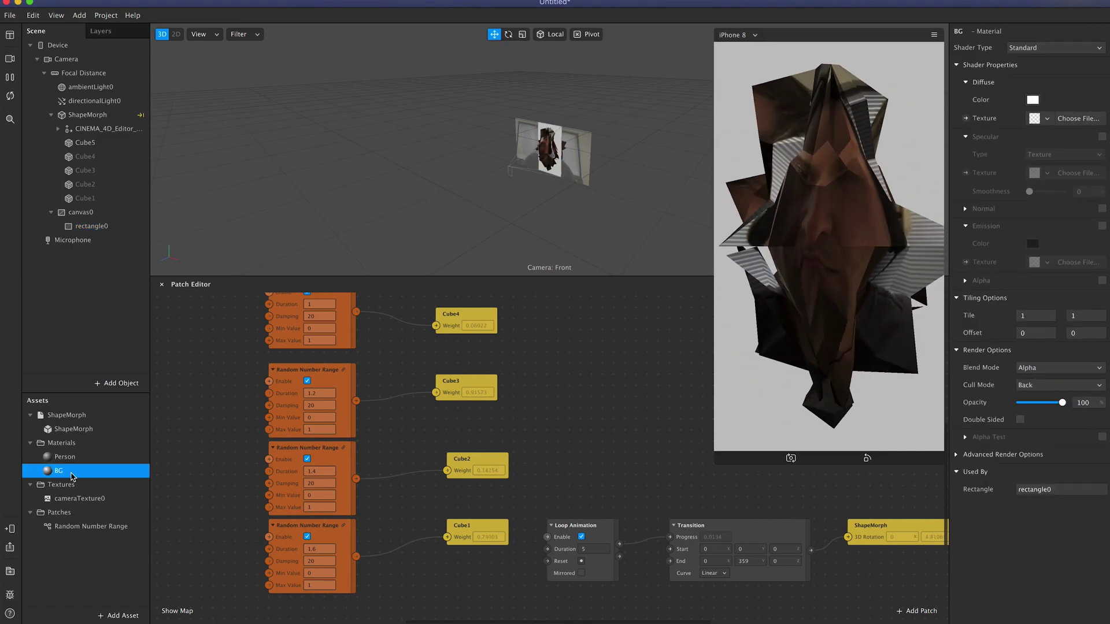
left_click(1032, 99)
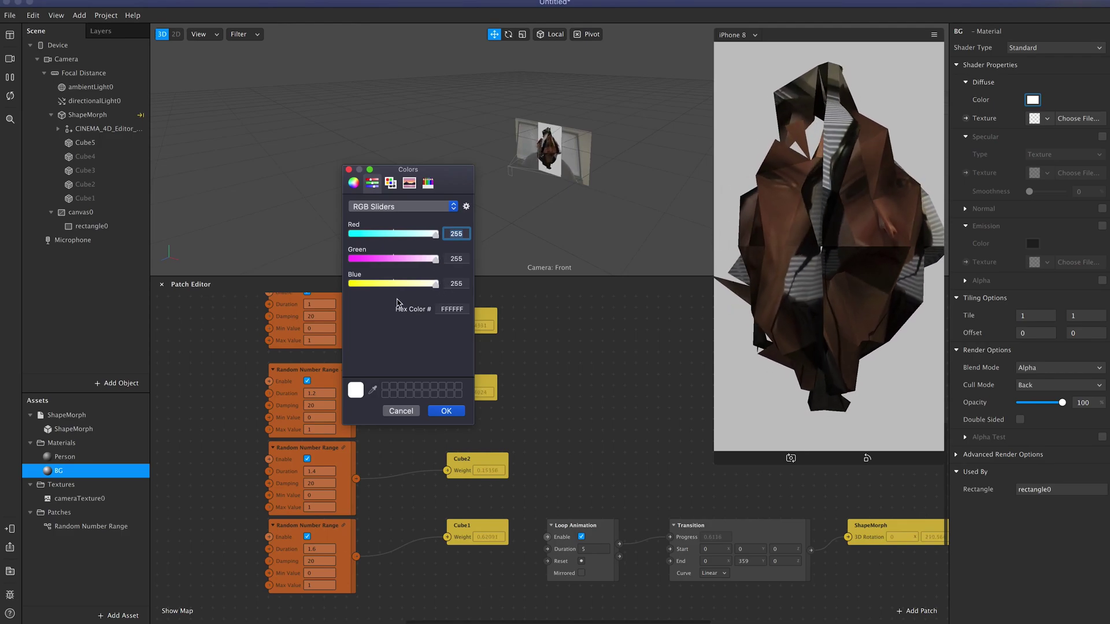
left_click(354, 183)
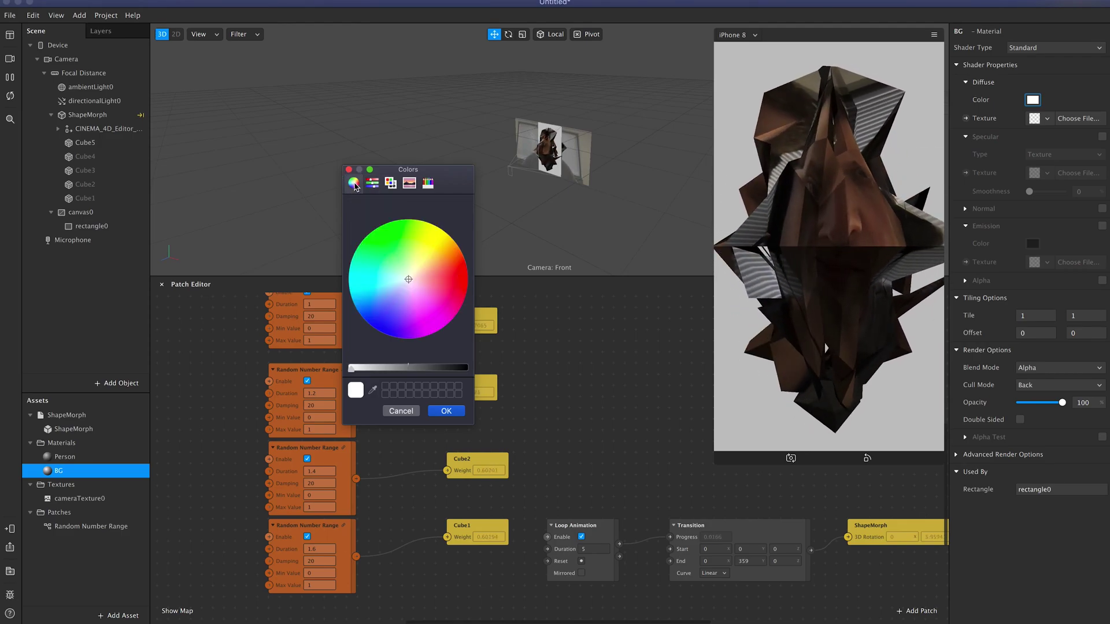
mouse_move(440, 369)
left_mouse_down()
mouse_move(453, 368)
mouse_move(432, 369)
left_mouse_up()
left_click(445, 411)
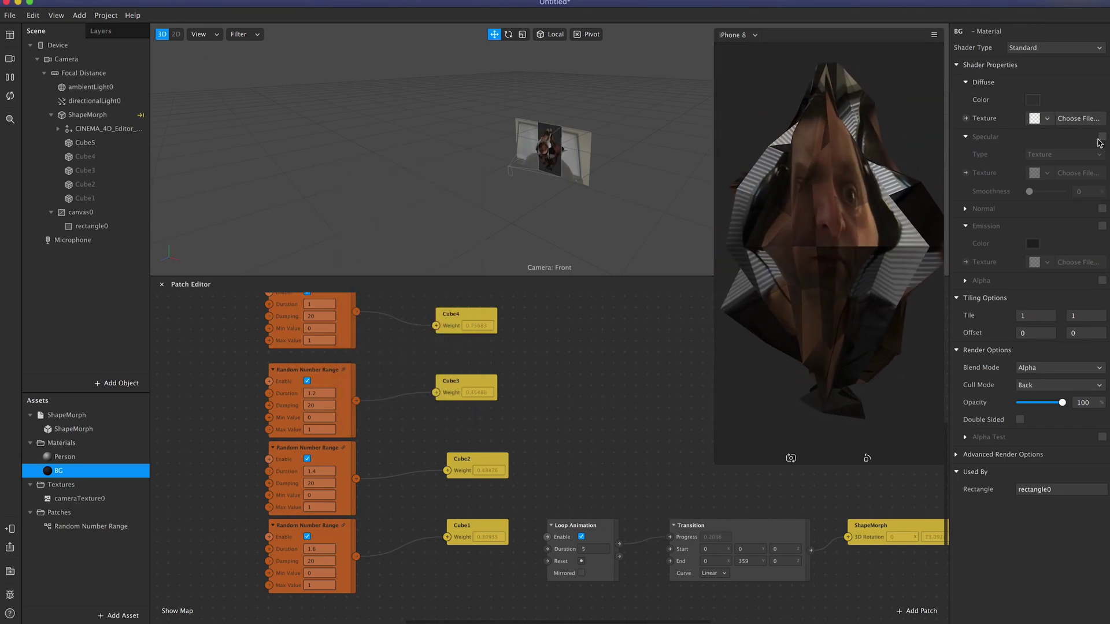
Step: Enable Specular with Smoothness around 42 and darken the diffuse colour further
left_click(1102, 137)
left_click_drag(1029, 191, 1049, 195)
left_click(1032, 101)
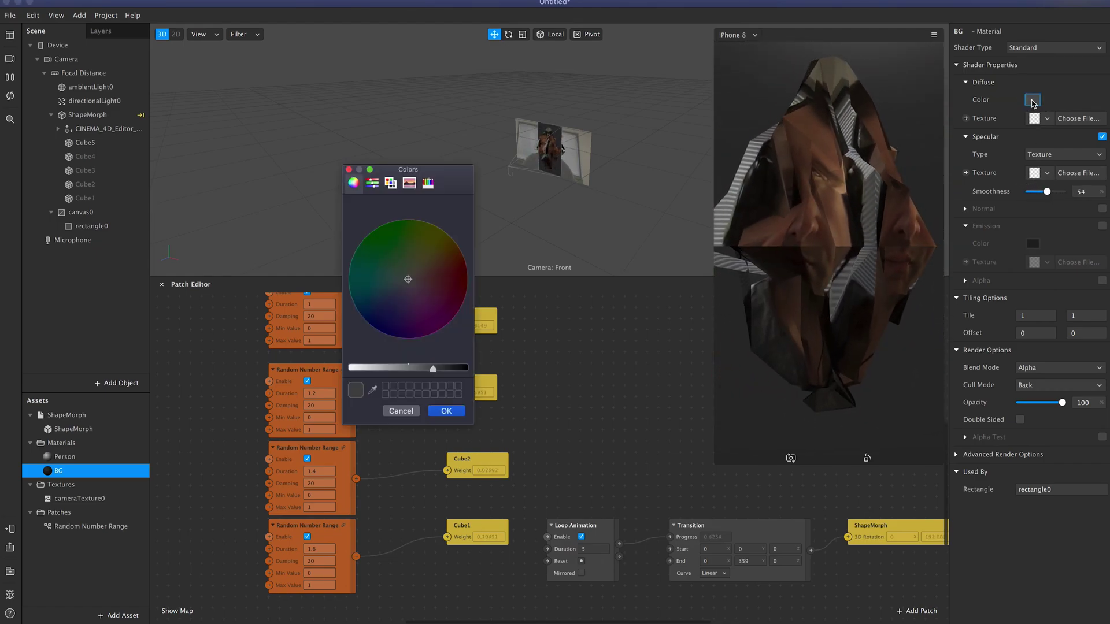
left_click(455, 369)
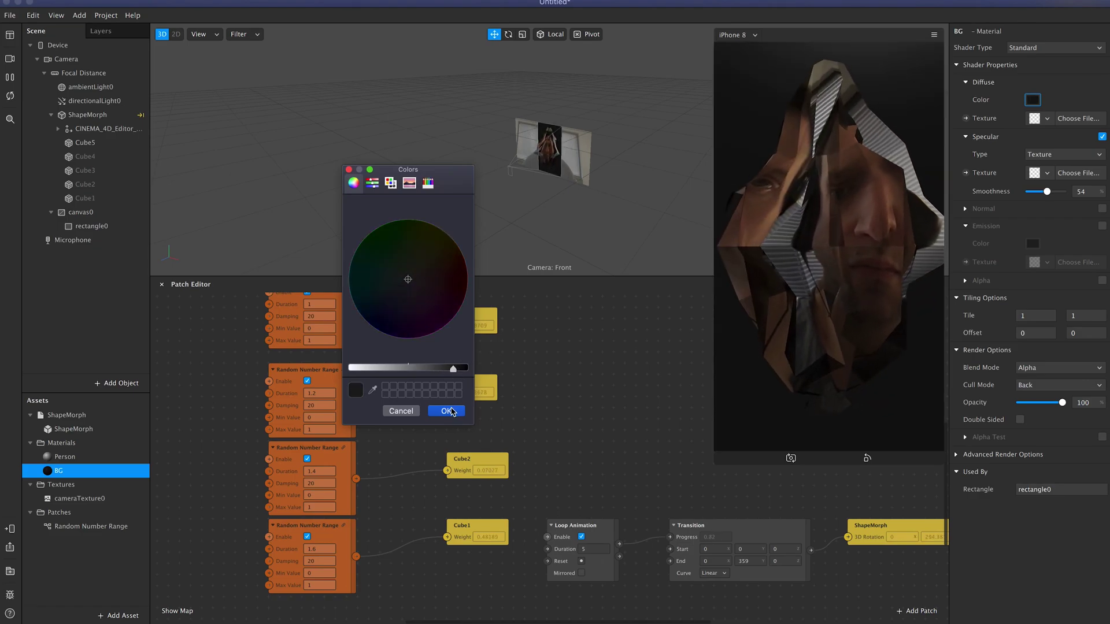
left_click(451, 412)
left_click_drag(1048, 192, 1045, 194)
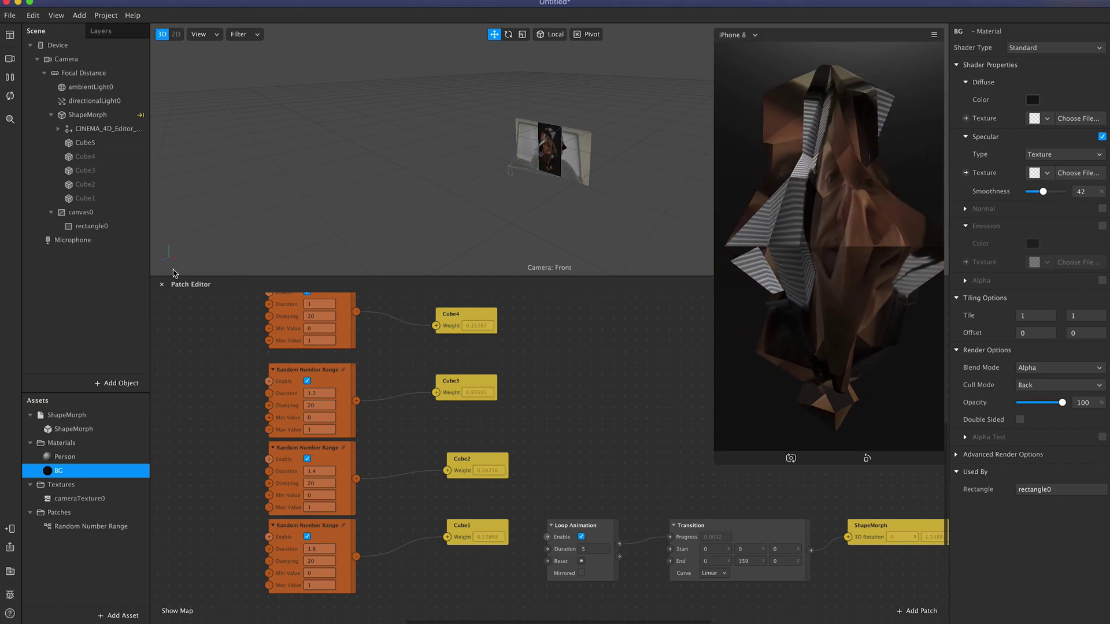
Step: Raise ambientLight0's Intensity from 20 to 42
left_click(90, 88)
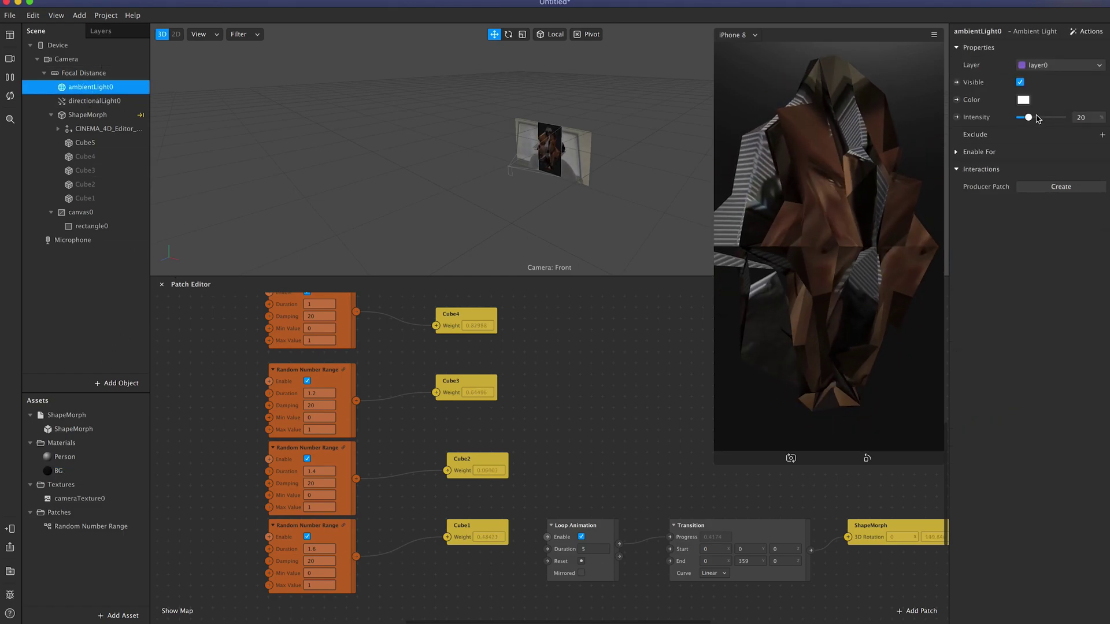
left_click_drag(1029, 118, 1039, 122)
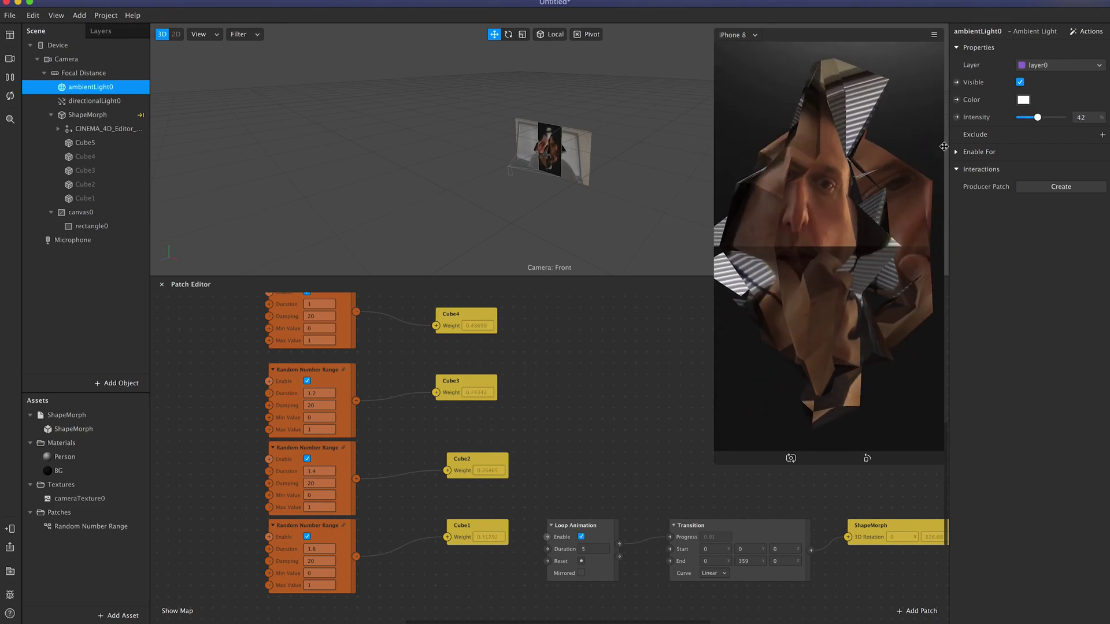
left_click(91, 103)
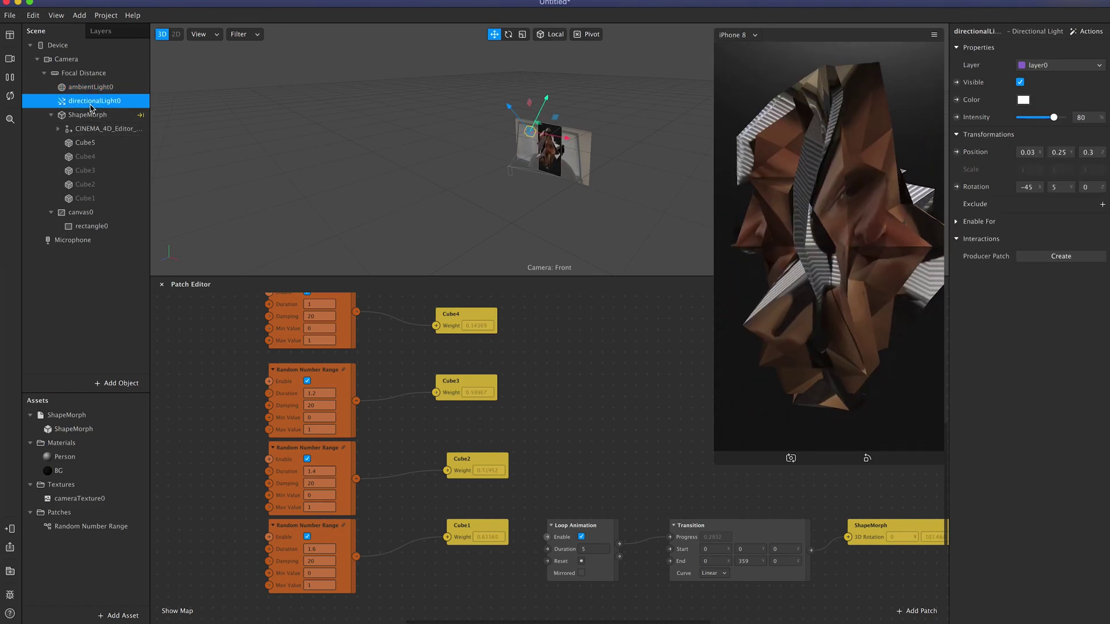
left_click(77, 280)
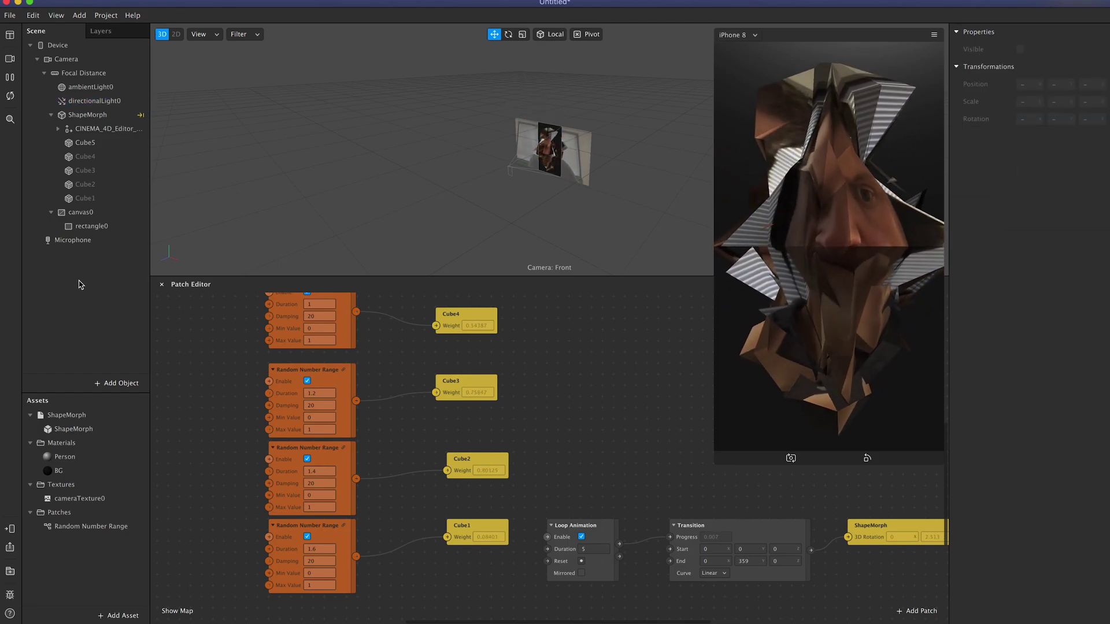